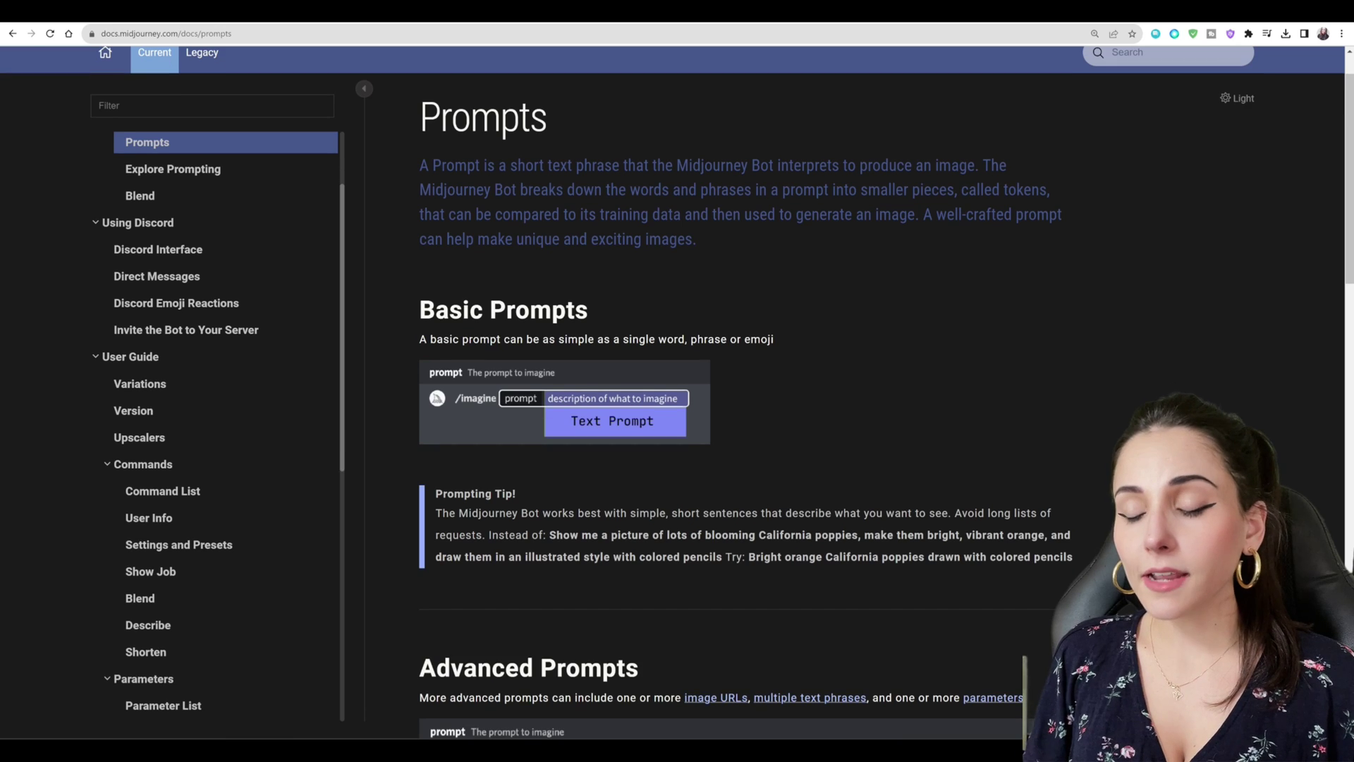
pyautogui.scroll(-2, 677, 424)
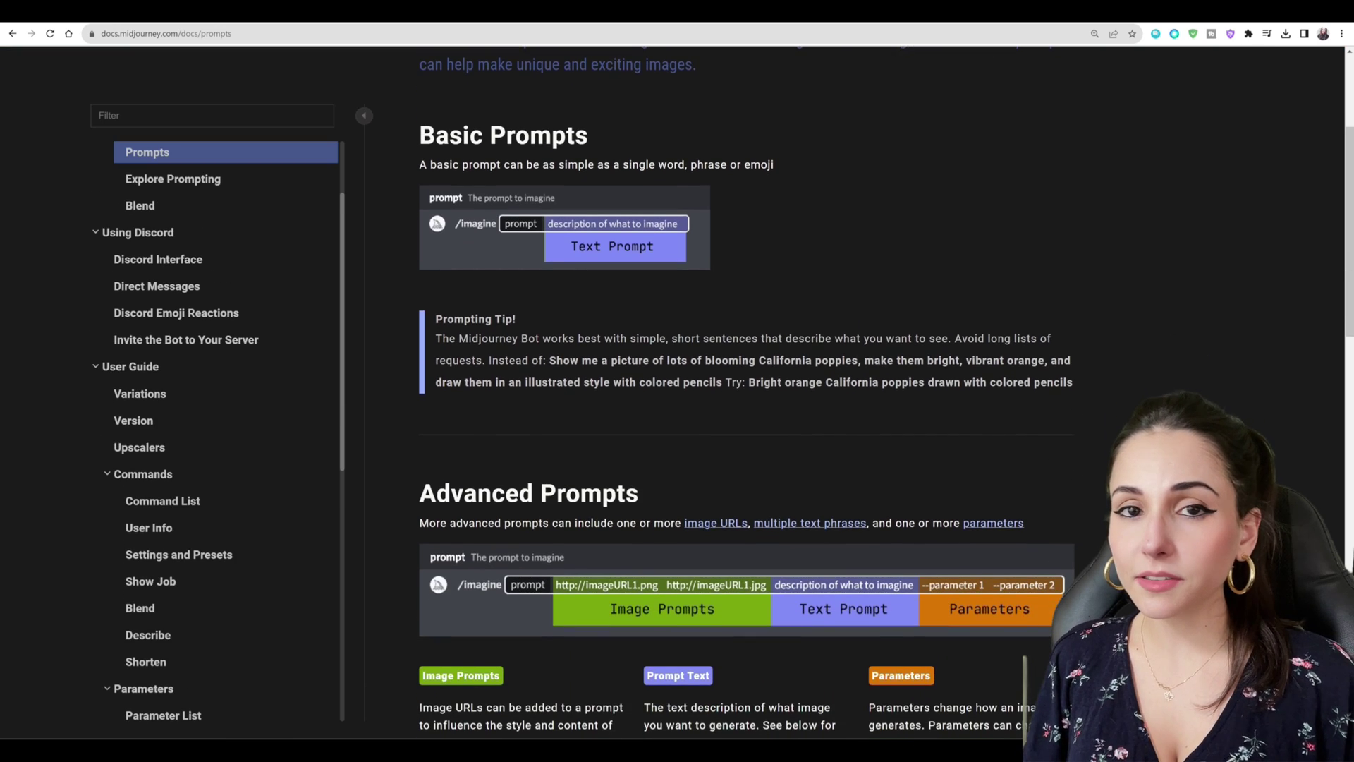
pyautogui.scroll(-5, 678, 423)
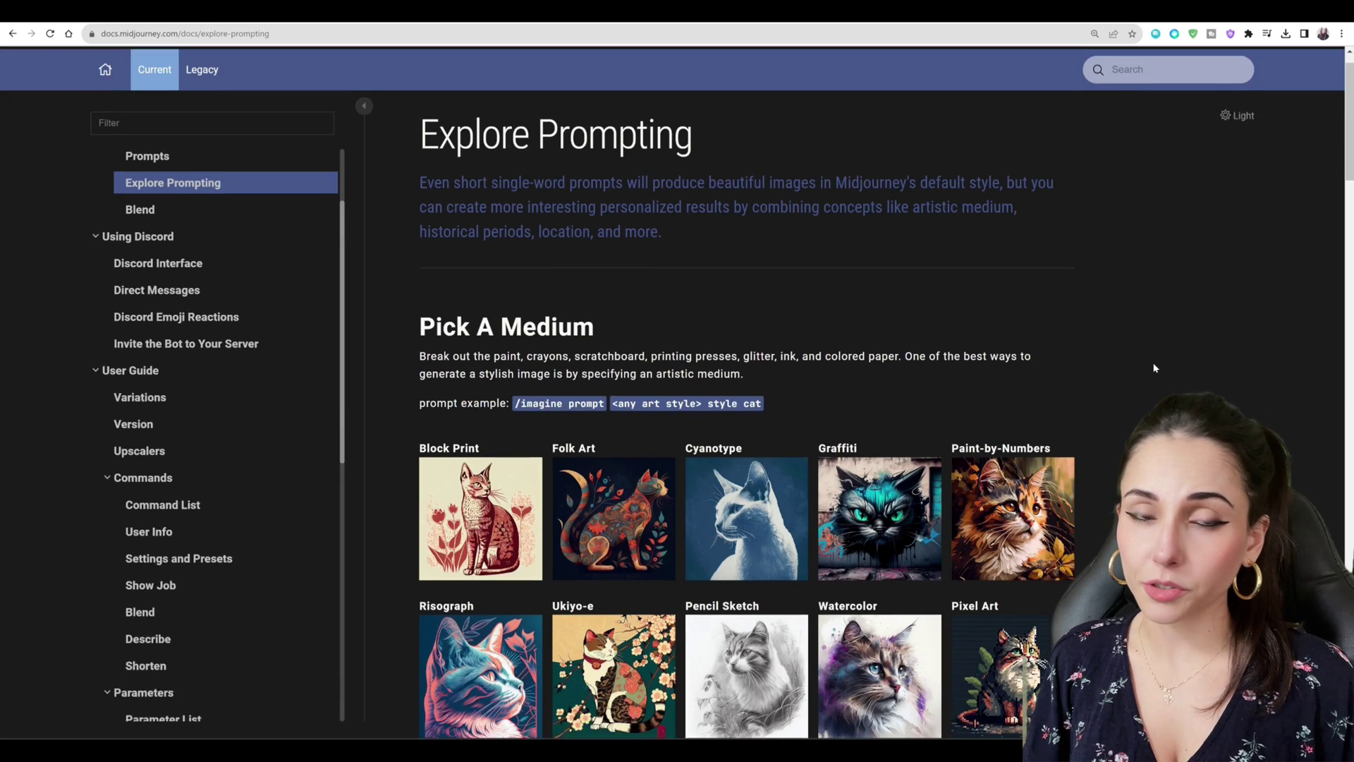
pyautogui.scroll(-3, 1154, 367)
pyautogui.scroll(-3, 1154, 368)
pyautogui.scroll(-3, 1155, 368)
pyautogui.scroll(-2, 1155, 368)
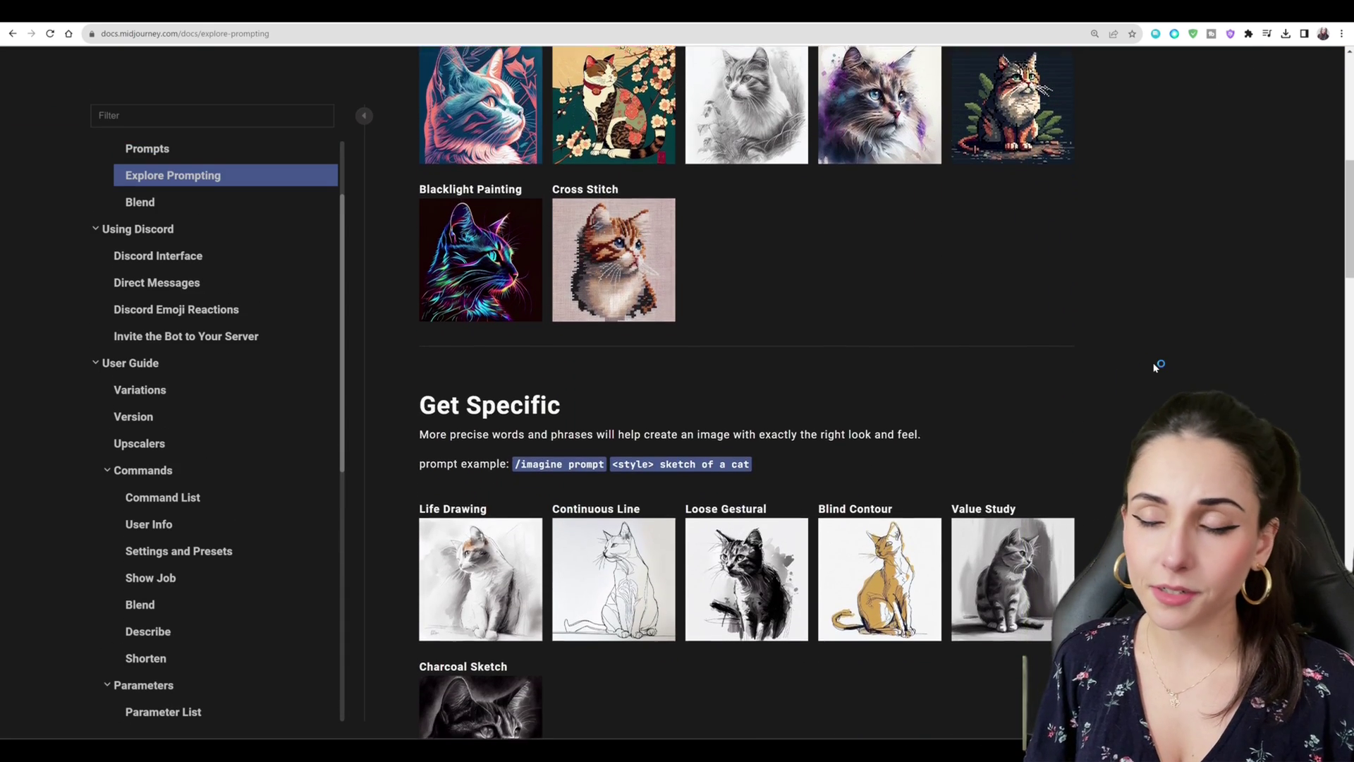
pyautogui.scroll(-3, 1155, 367)
pyautogui.scroll(-3, 1155, 366)
pyautogui.scroll(-2, 1155, 366)
pyautogui.scroll(-2, 1154, 367)
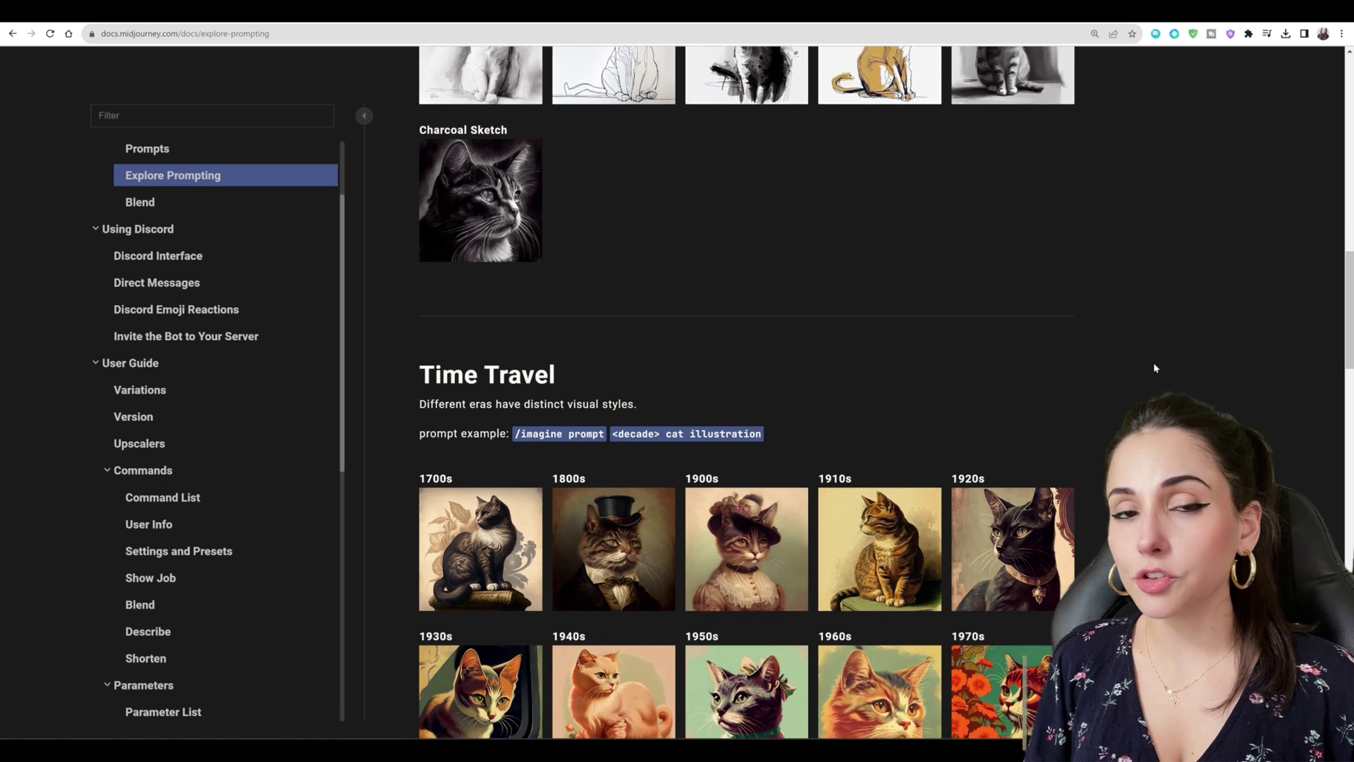
pyautogui.scroll(-3, 1155, 368)
pyautogui.scroll(-3, 1155, 367)
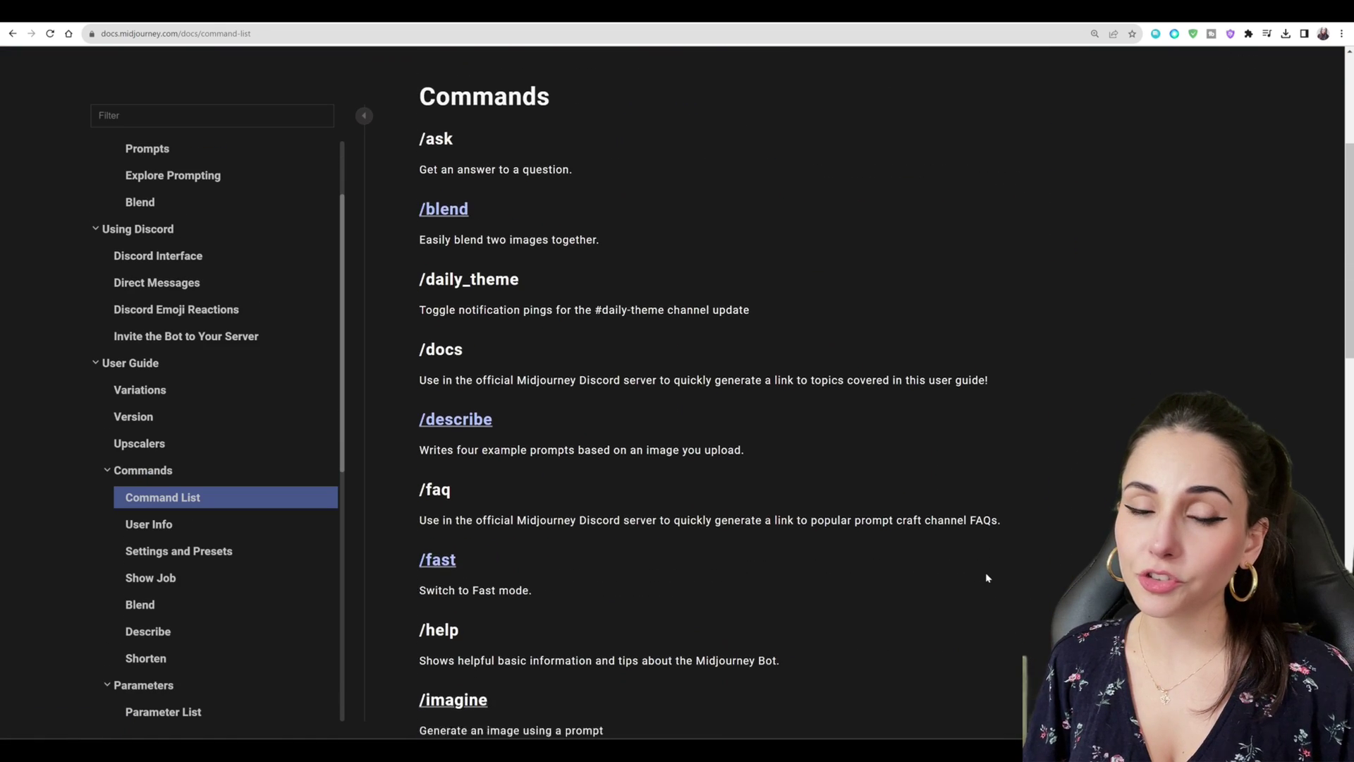
pyautogui.scroll(-3, 987, 578)
pyautogui.scroll(-2, 987, 579)
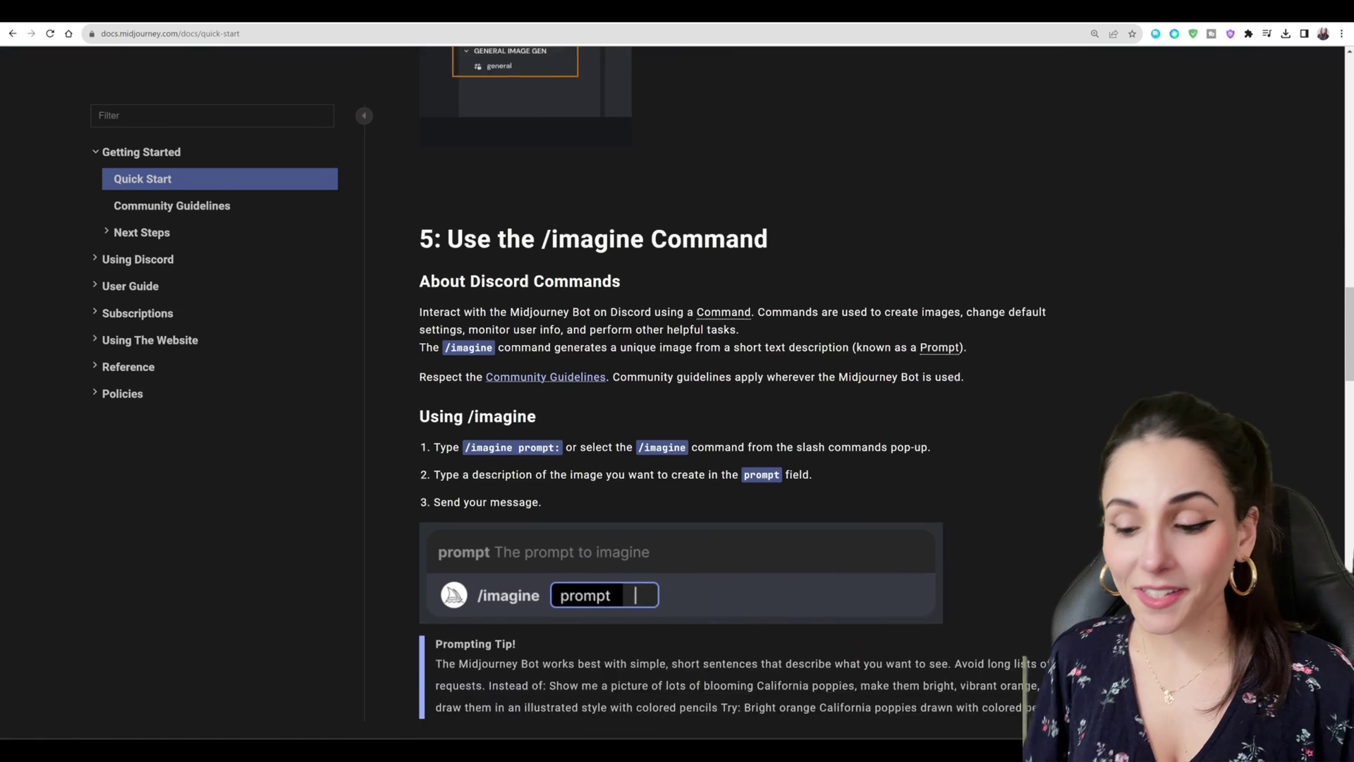
pyautogui.scroll(-1, 678, 424)
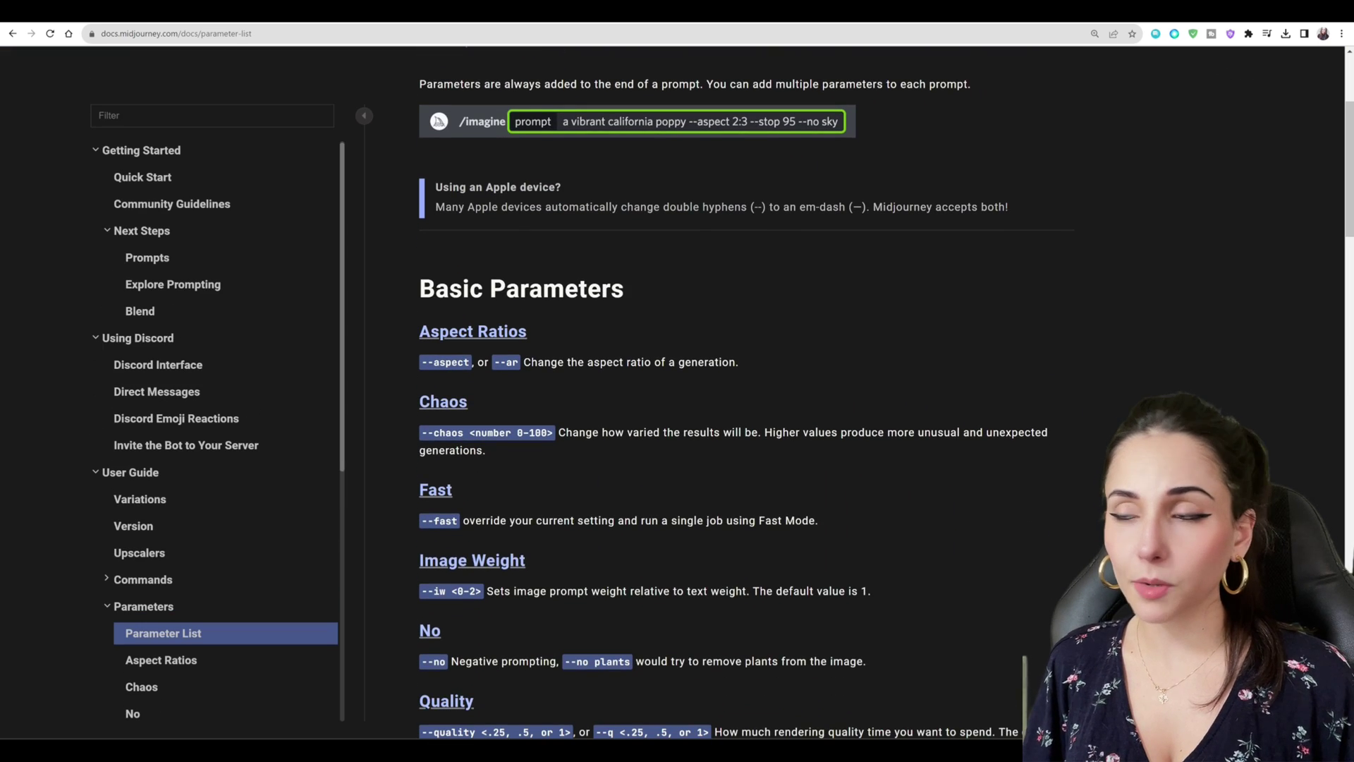
pyautogui.scroll(-2, 740, 423)
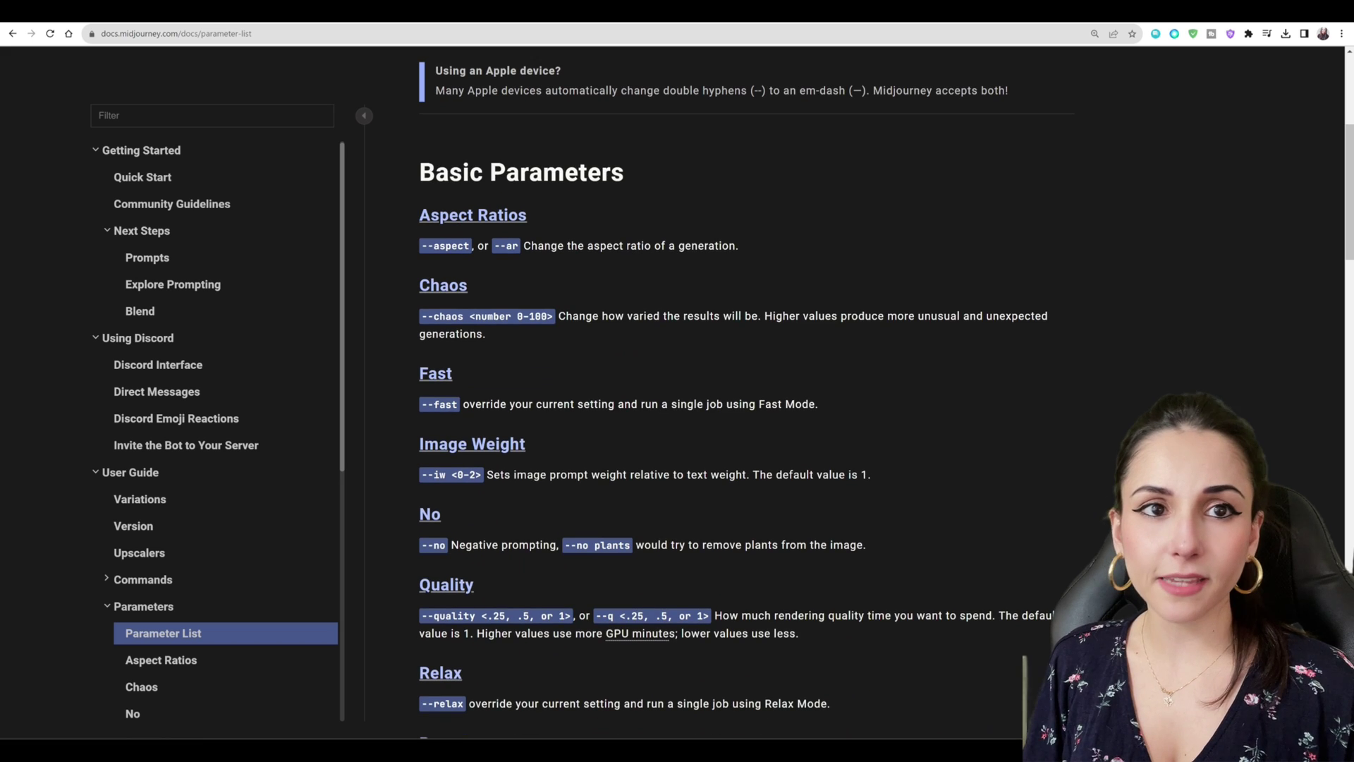
pyautogui.scroll(-2, 741, 424)
pyautogui.scroll(-2, 741, 423)
pyautogui.scroll(-2, 741, 424)
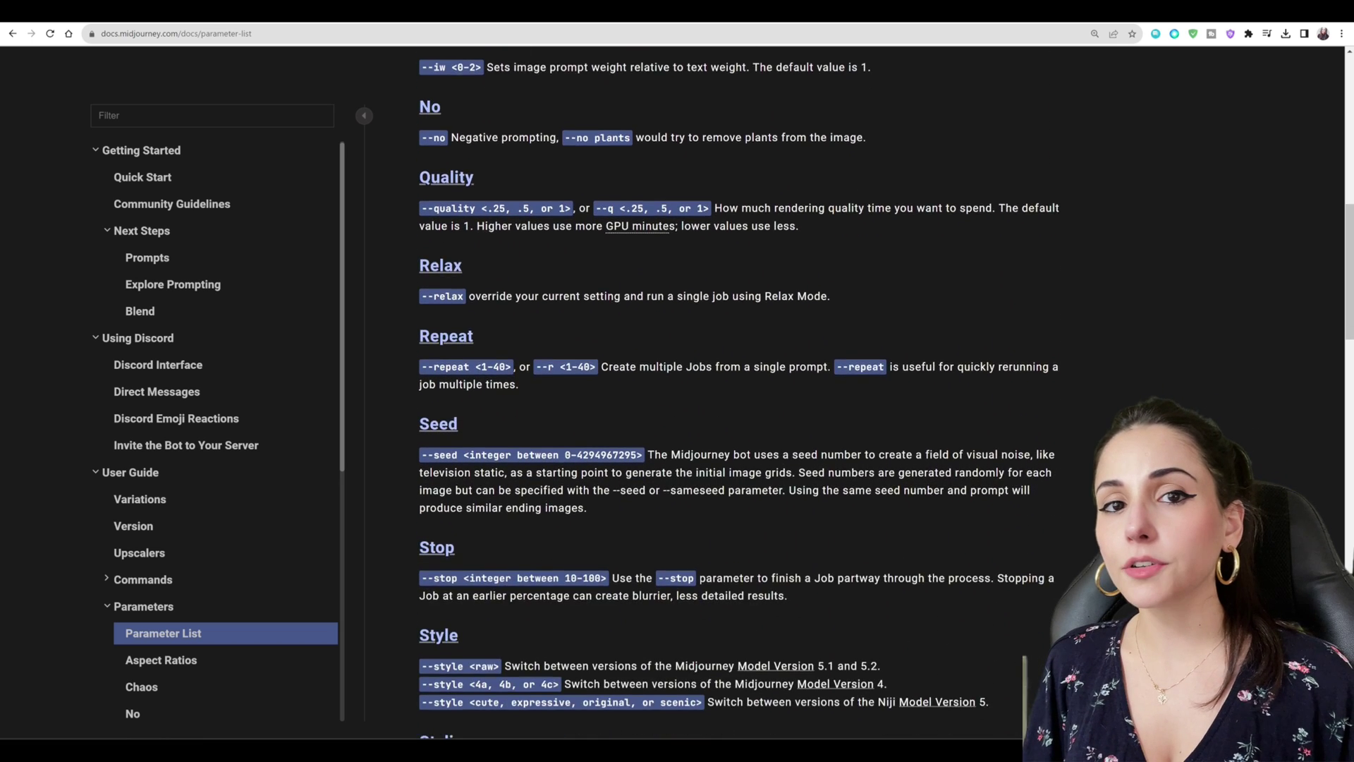
pyautogui.scroll(-2, 741, 423)
pyautogui.scroll(-2, 741, 423)
pyautogui.scroll(-1, 741, 424)
pyautogui.scroll(-1, 741, 424)
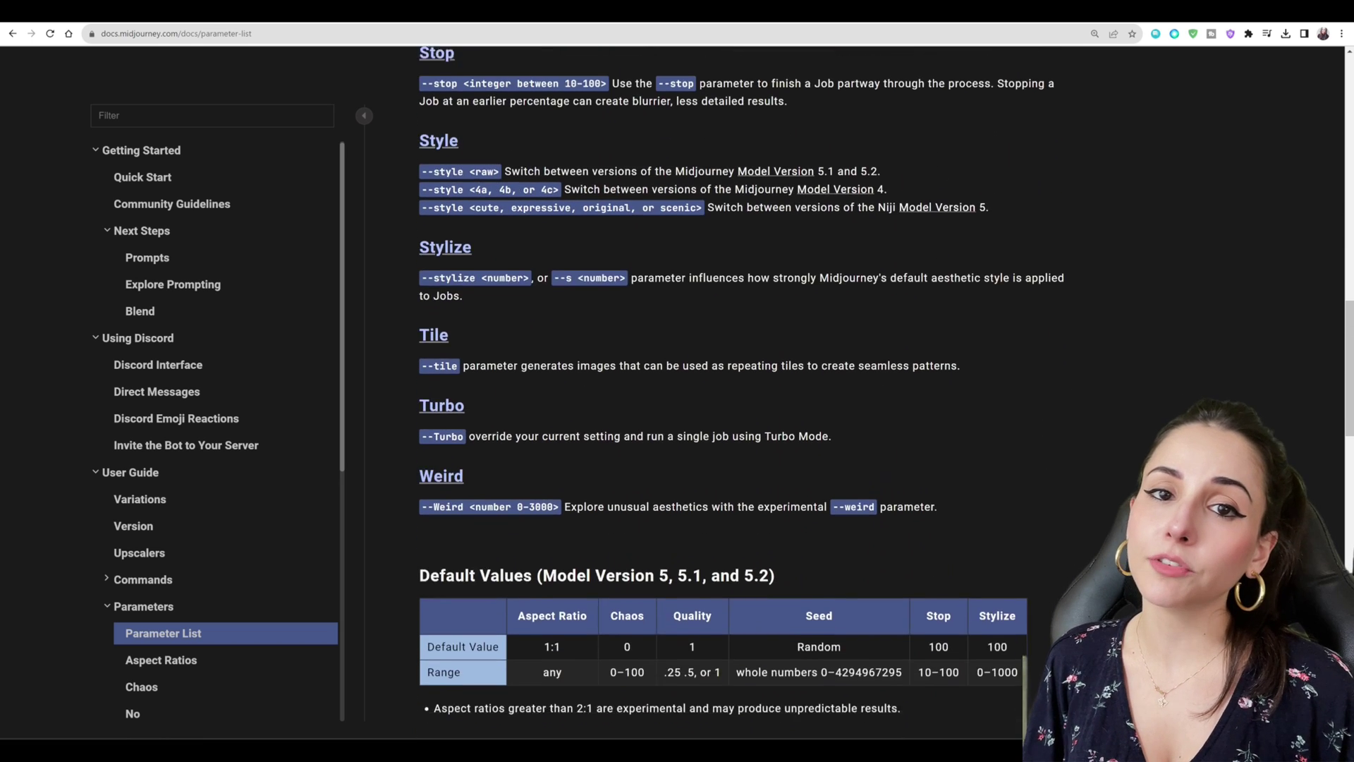
pyautogui.scroll(-1, 741, 423)
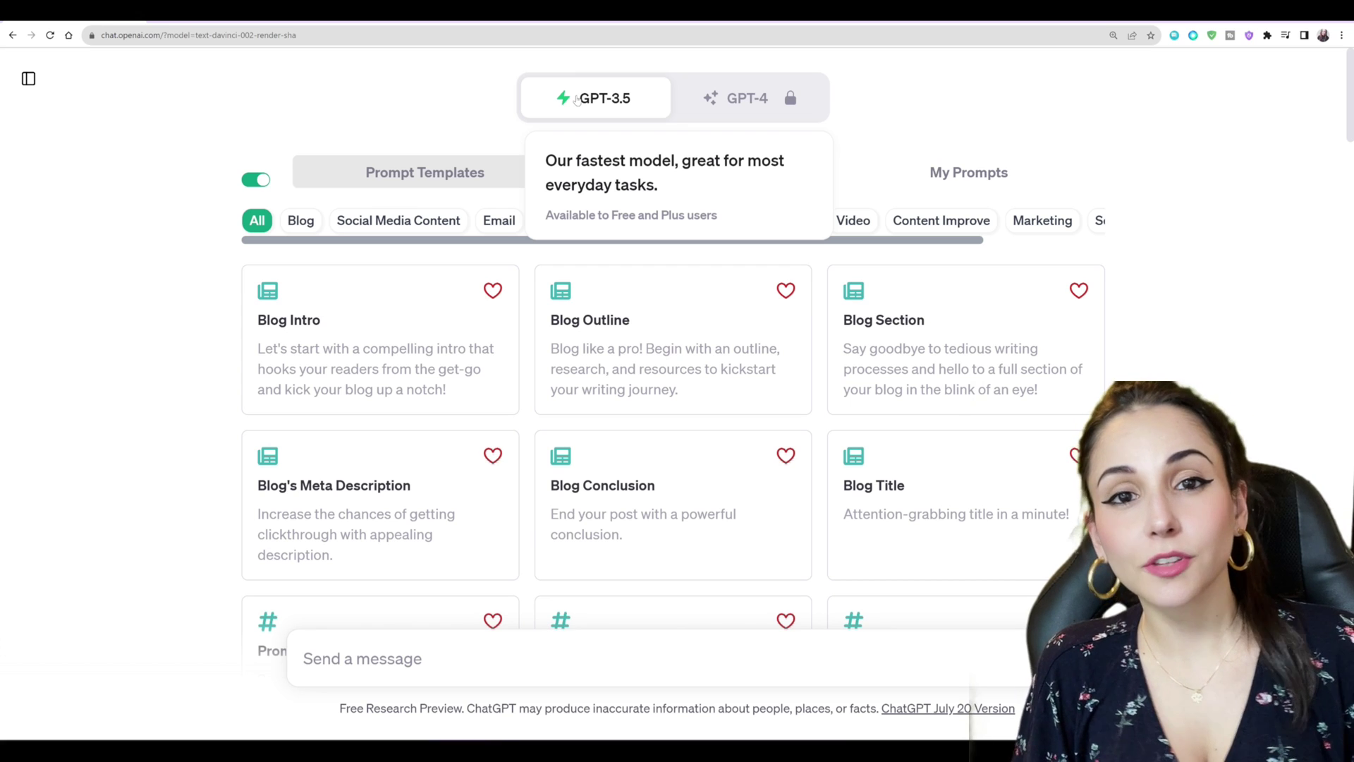
pyautogui.click(413, 636)
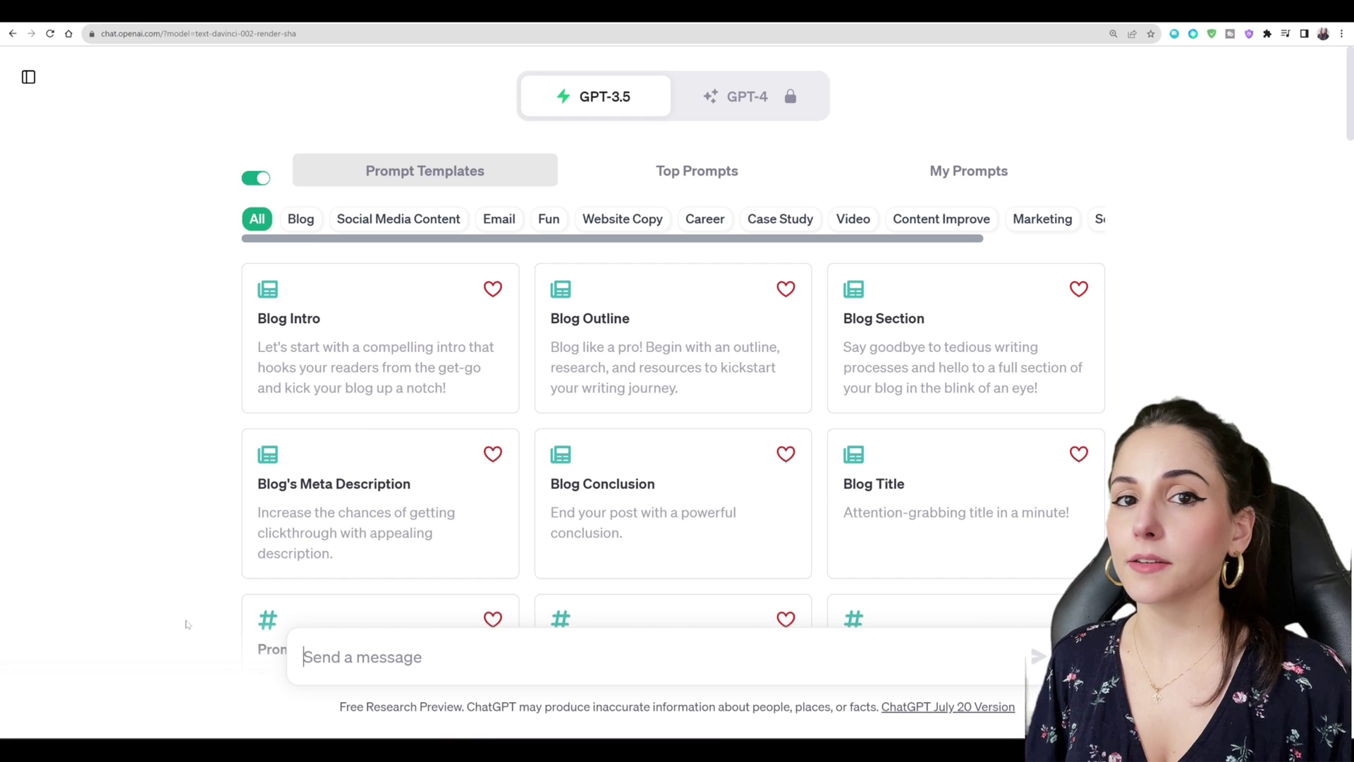
pyautogui.write('Basic pr')
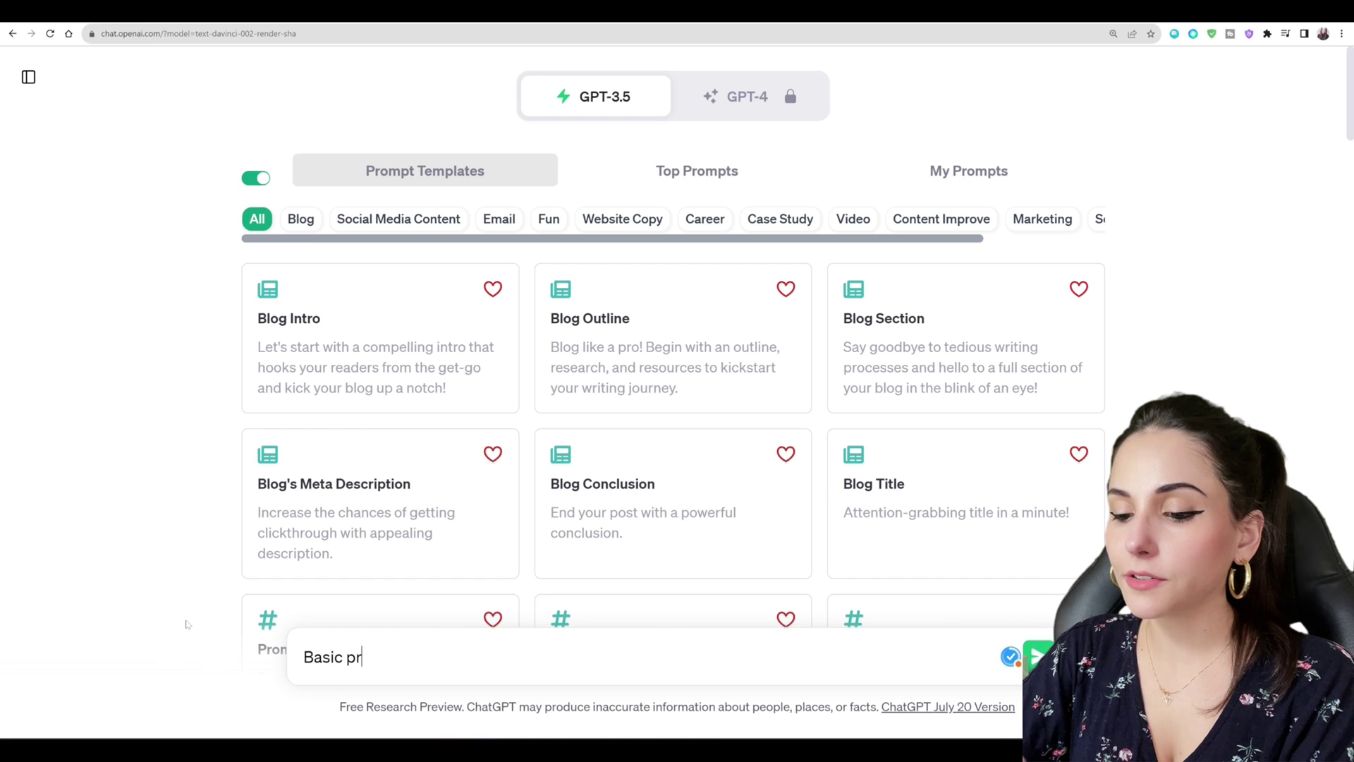
pyautogui.write('ompt anatomy:')
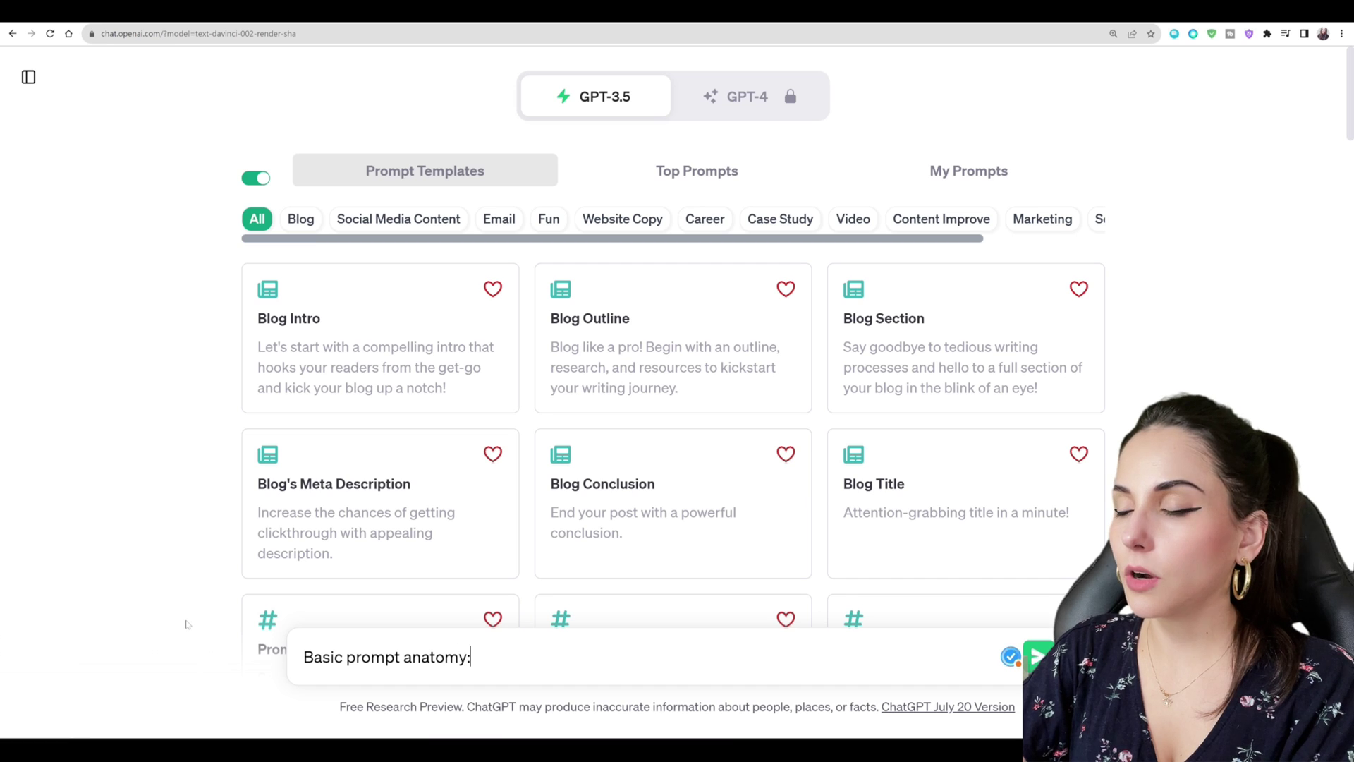
# Write 'Basic prompt anatomy:', '/imagine prompt: PREFIX, SCENE, SUFFIX' and '(these categories can overlap)' as separate lines
pyautogui.hotkey('shift', 'Return')
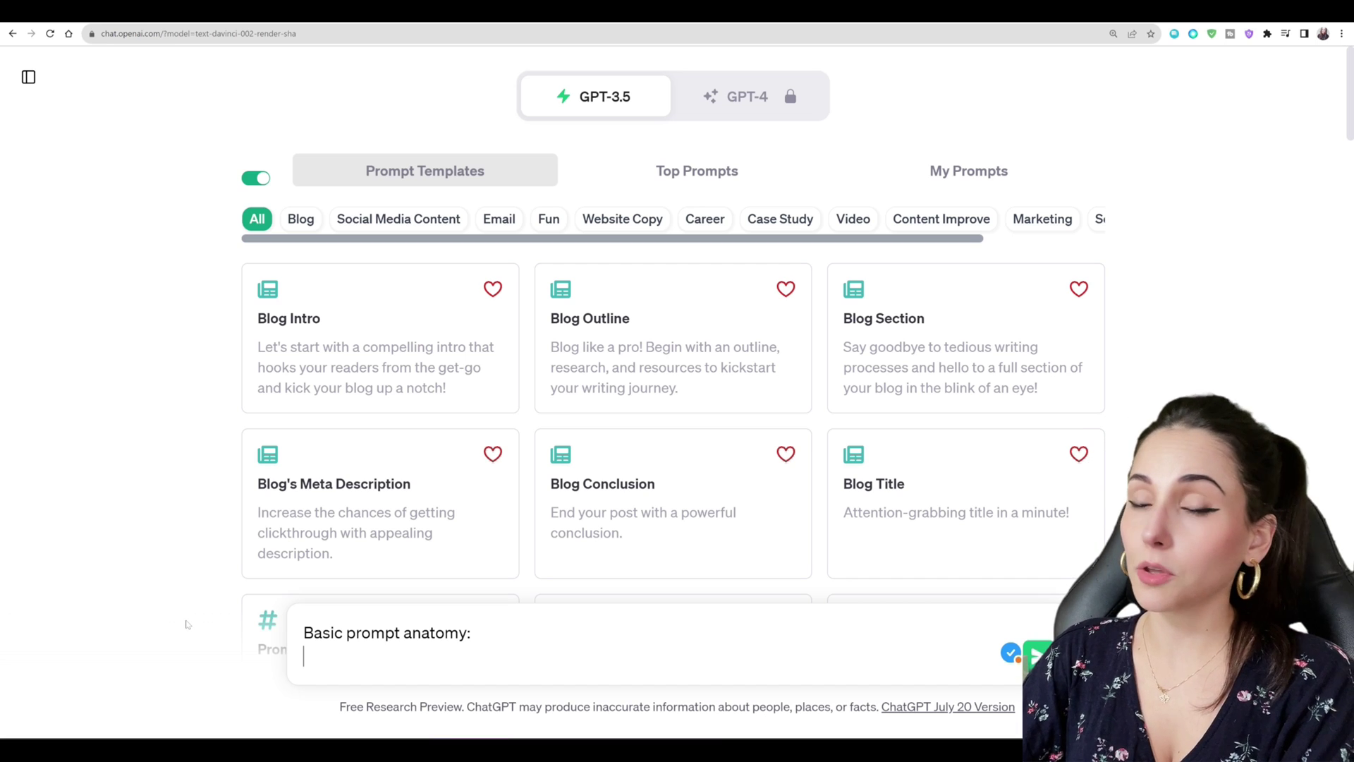
pyautogui.write('imagine prompt:')
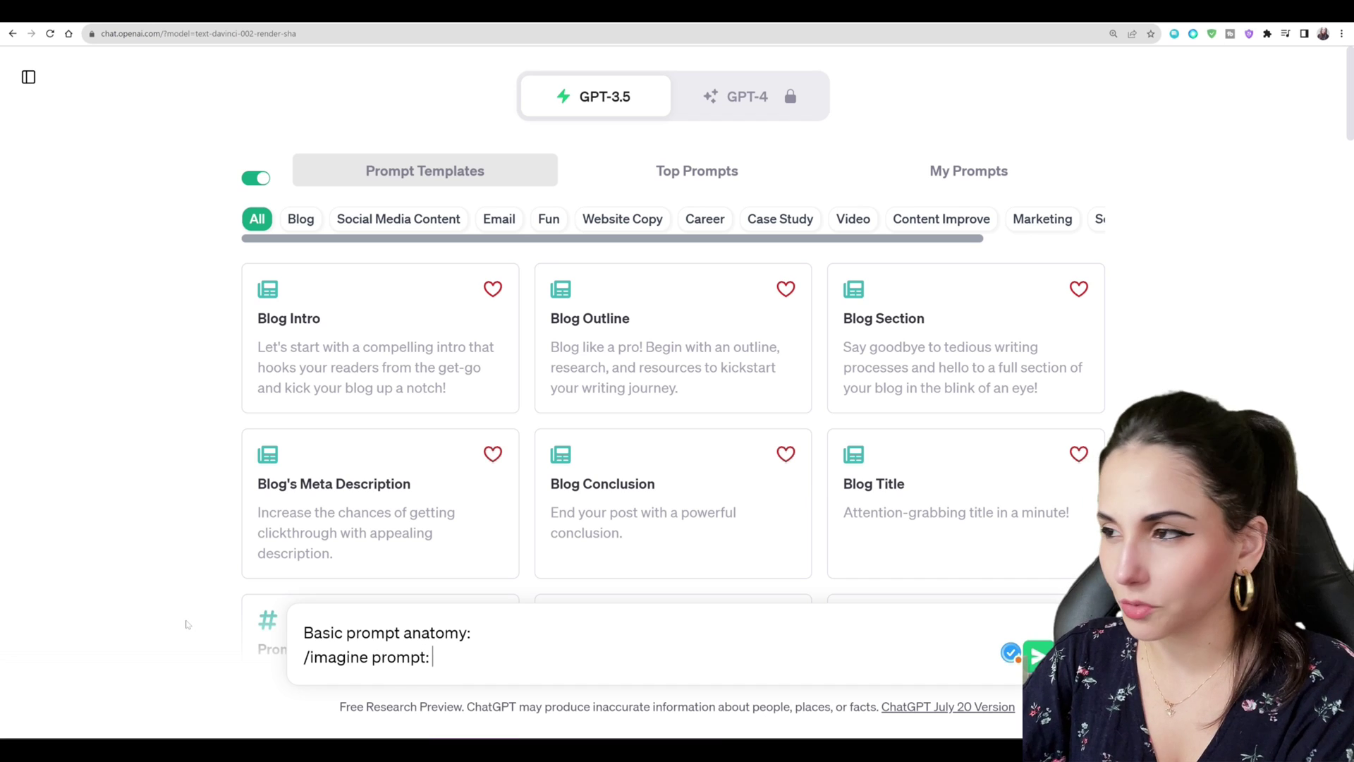
pyautogui.write('PREFIX, SCENE')
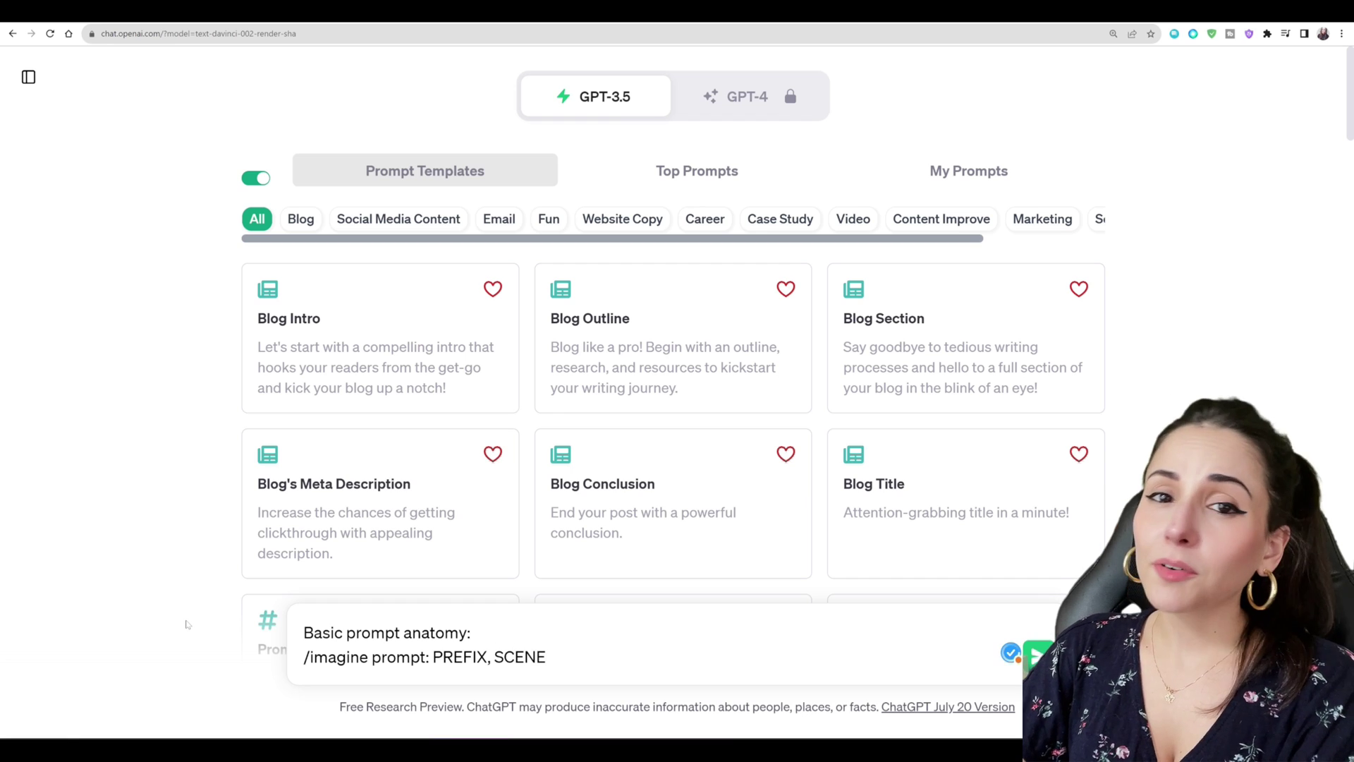
pyautogui.write(', SUF')
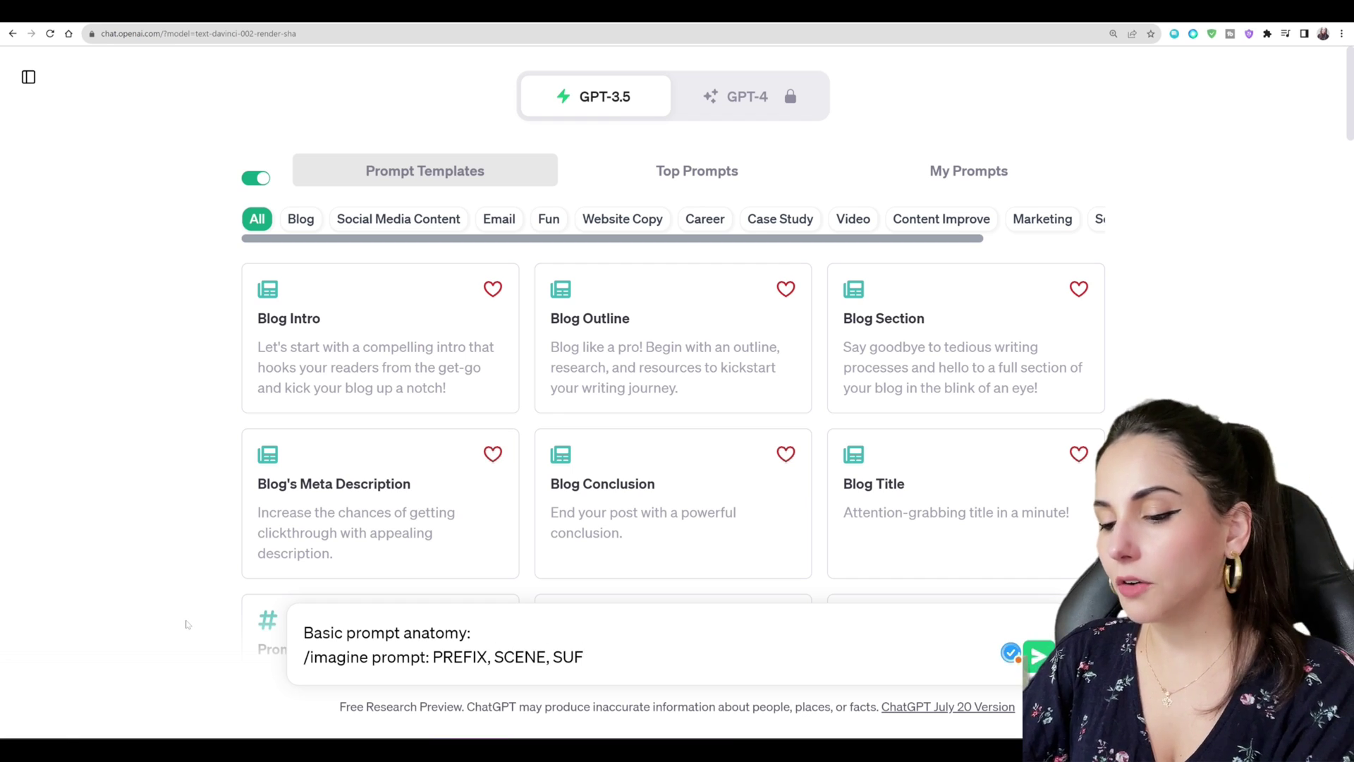
pyautogui.write('FIX')
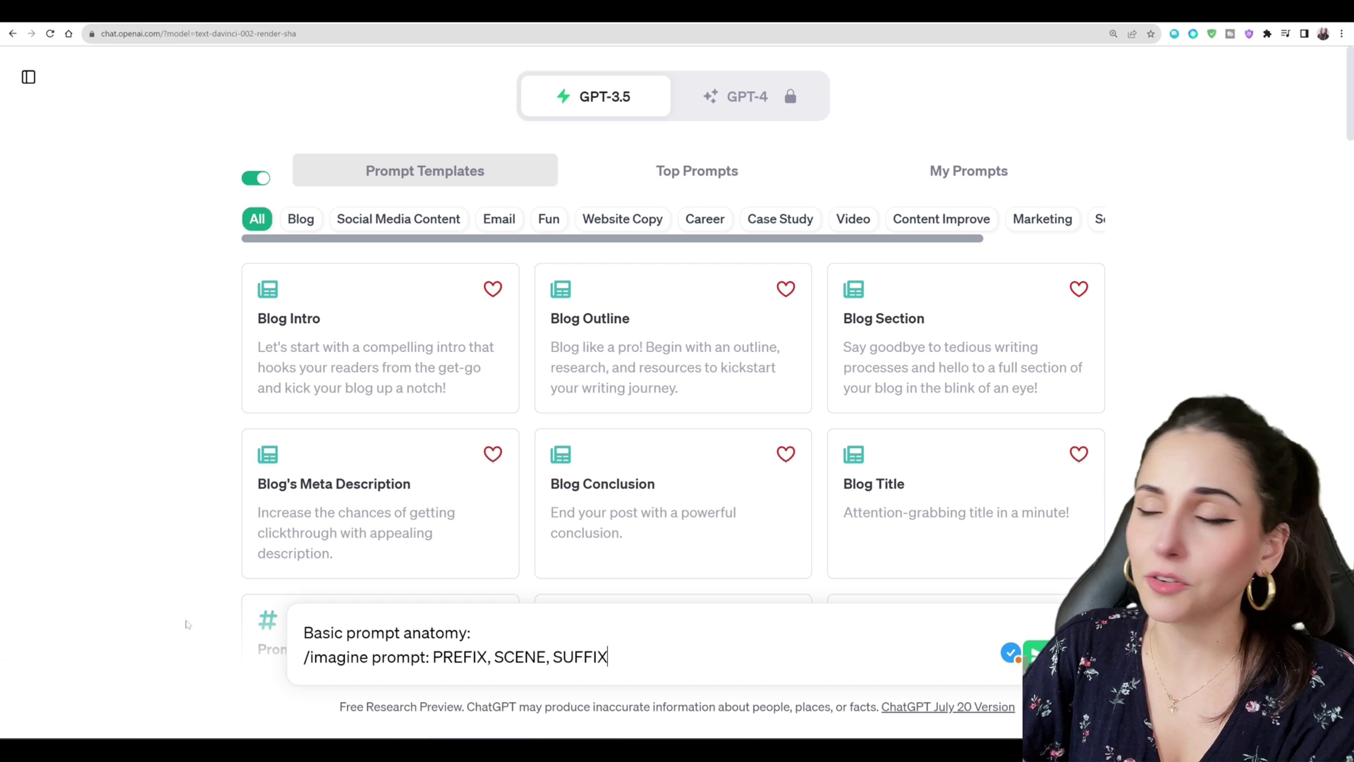
pyautogui.hotkey('shift', 'Return')
pyautogui.write('(')
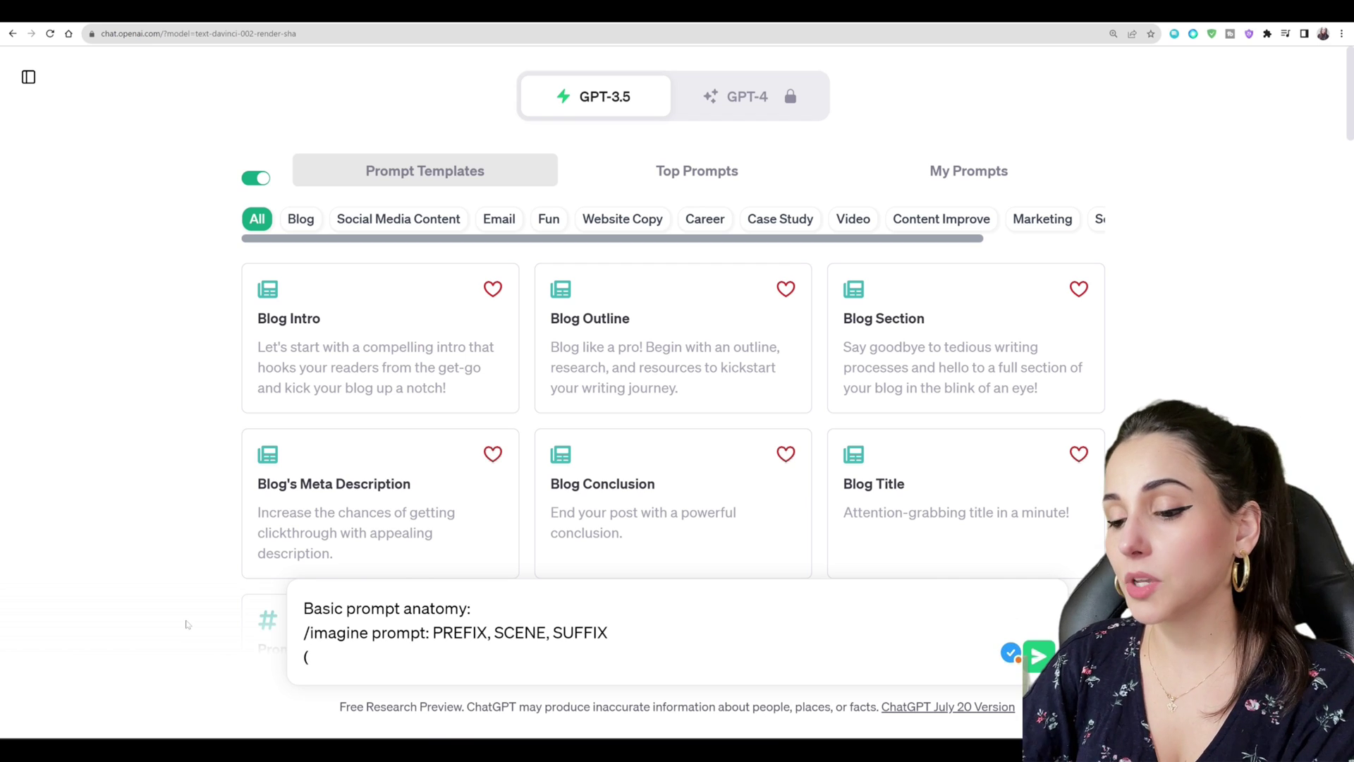
pyautogui.write('these categories can overlap')
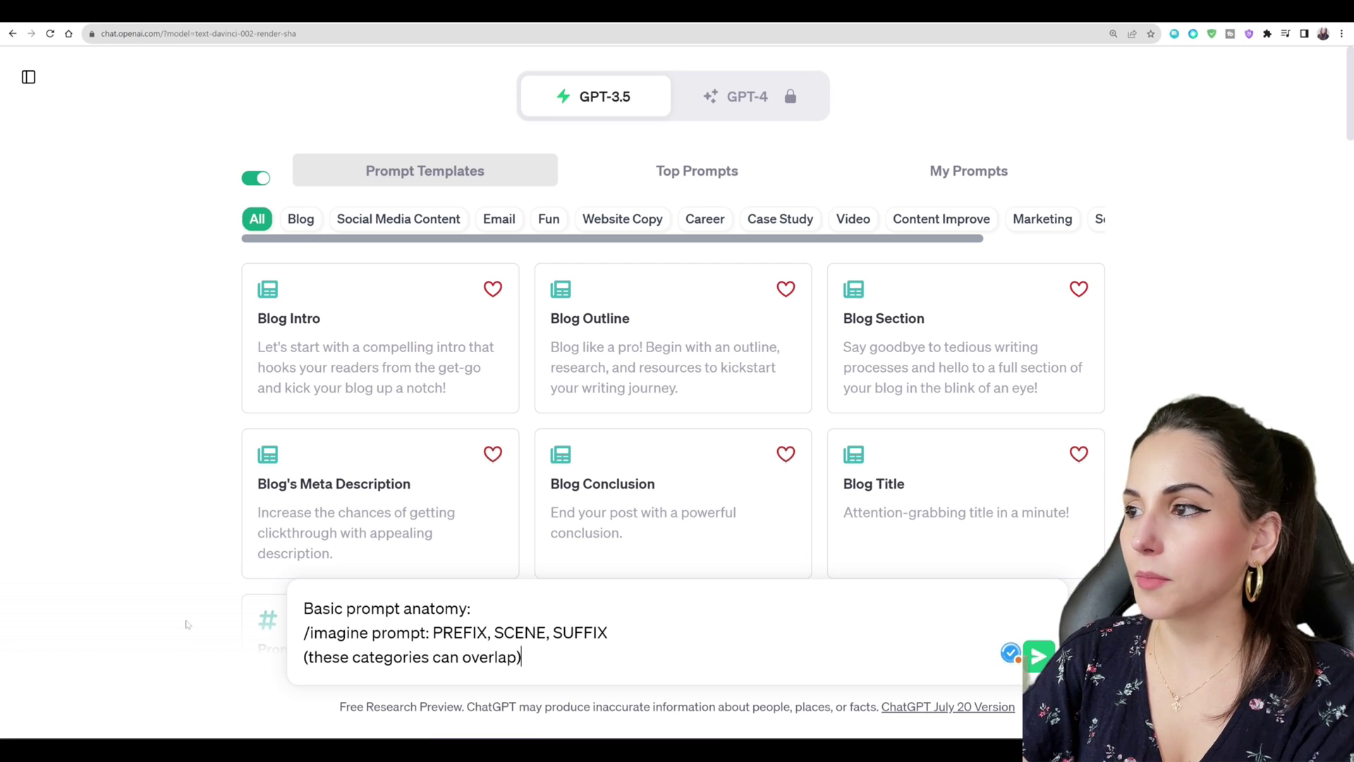
pyautogui.hotkey('shift', 'Return')
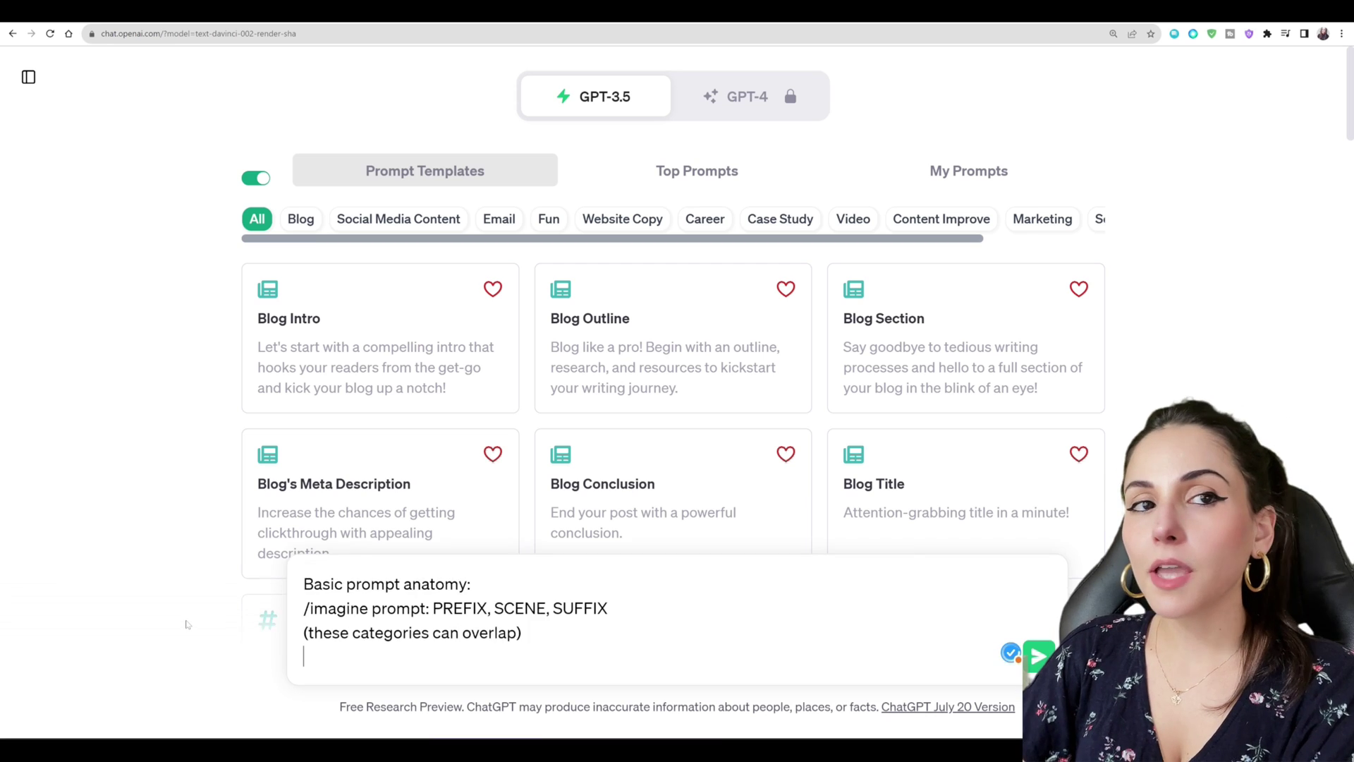
# Add PREFIX, SCENE and SUFFIX definitions and a vintage sepia street photograph example prompt
pyautogui.hotkey('shift', 'Return')
pyautogui.write('PRE')
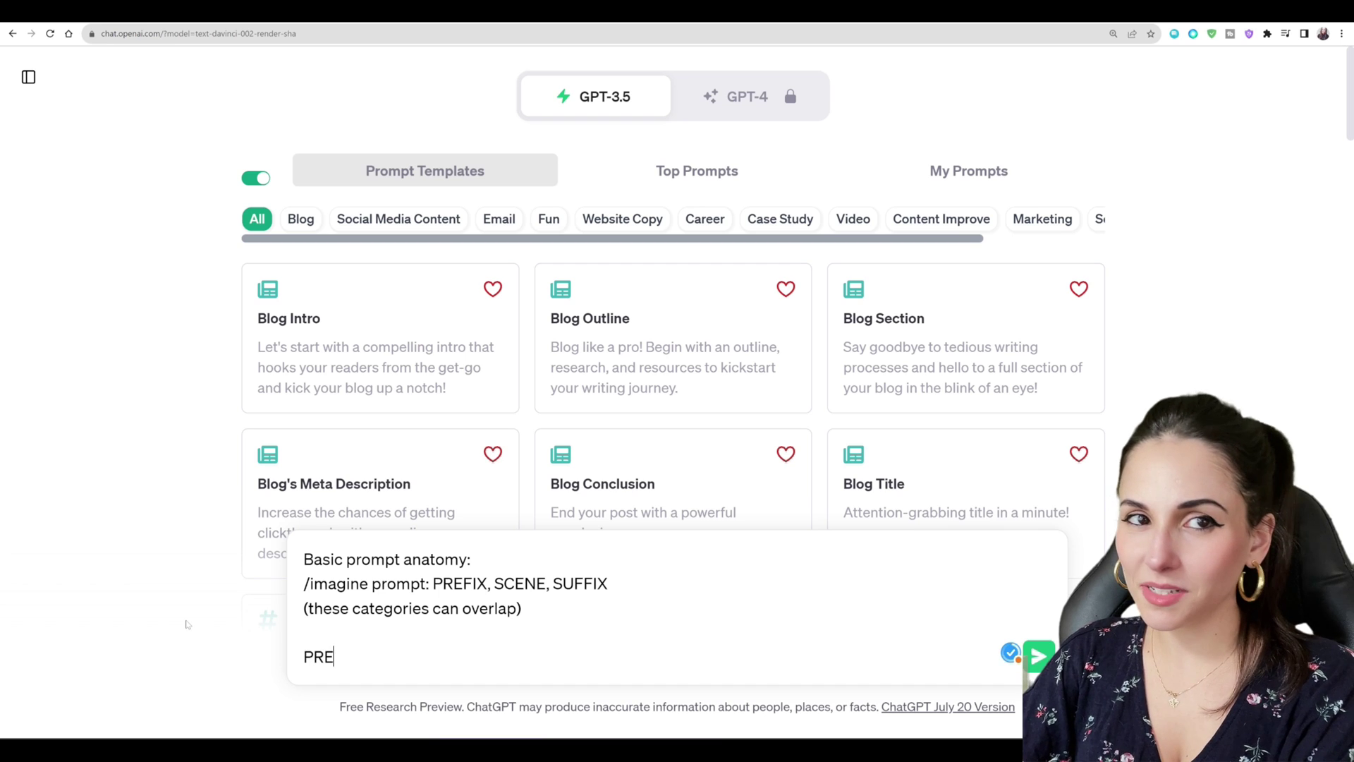
pyautogui.write("FIX defines the image's arti")
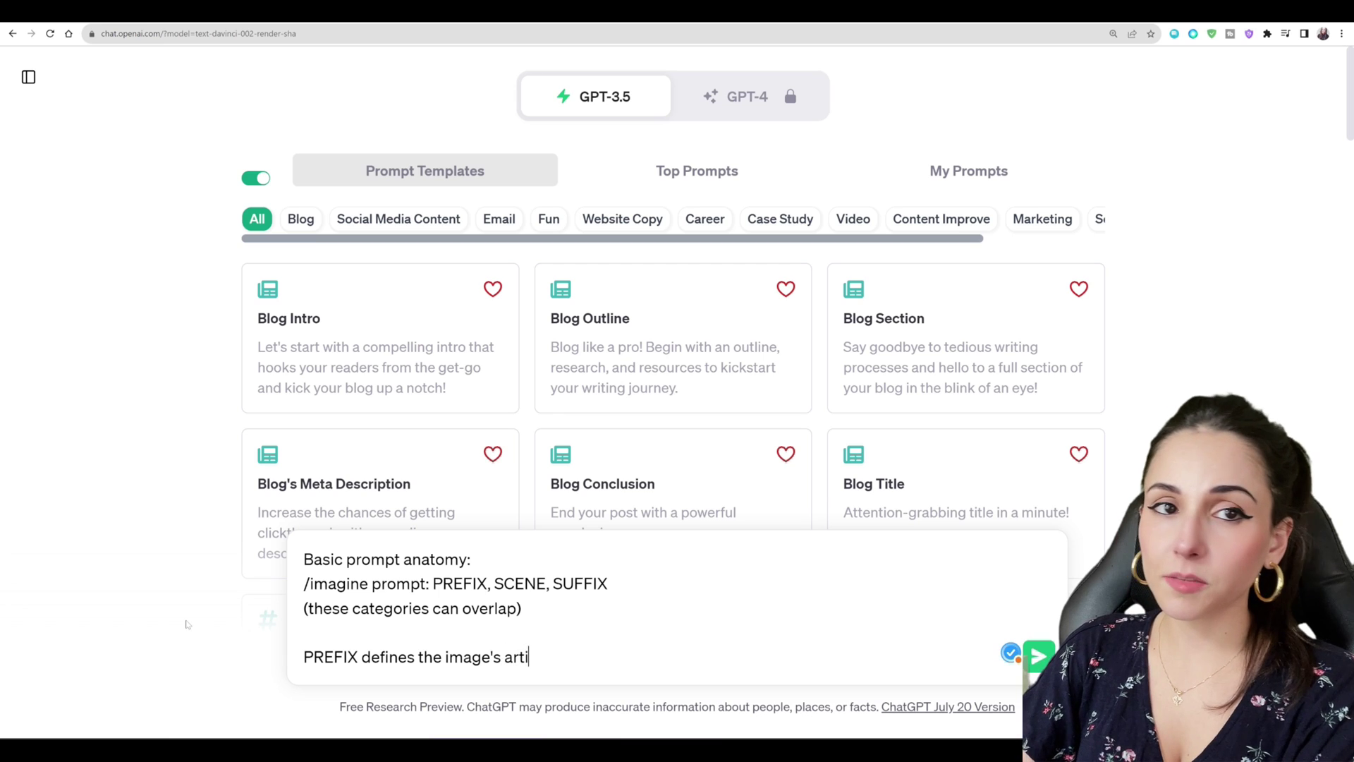
pyautogui.write('stic medium')
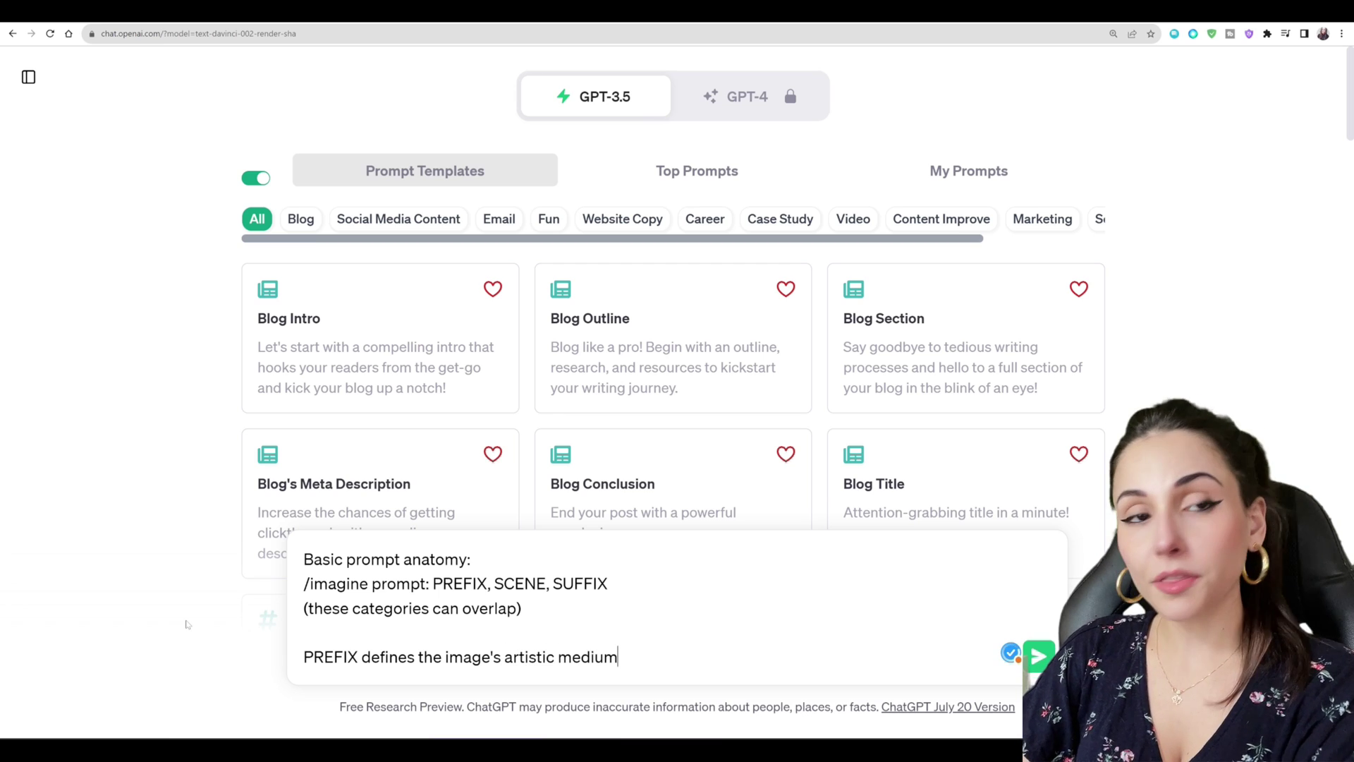
pyautogui.write(' and style.')
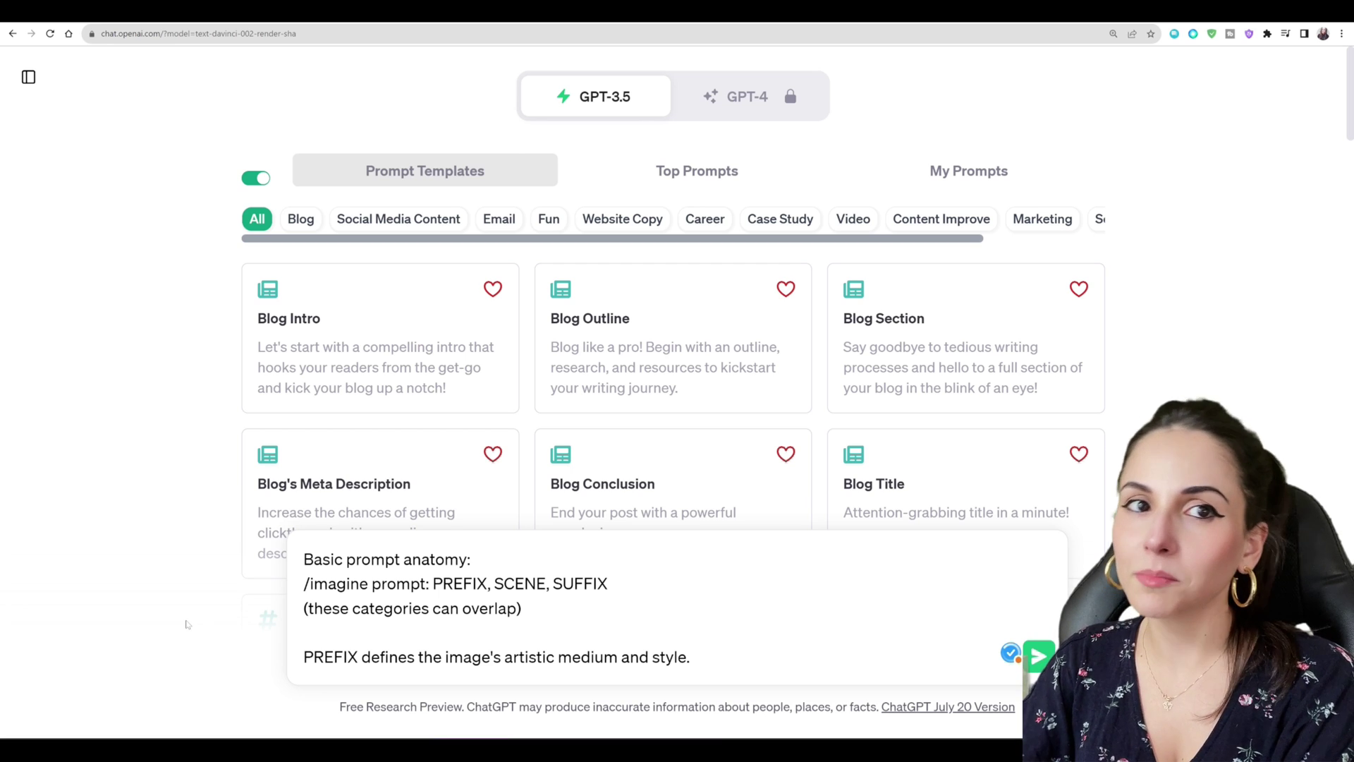
pyautogui.write('It can contain')
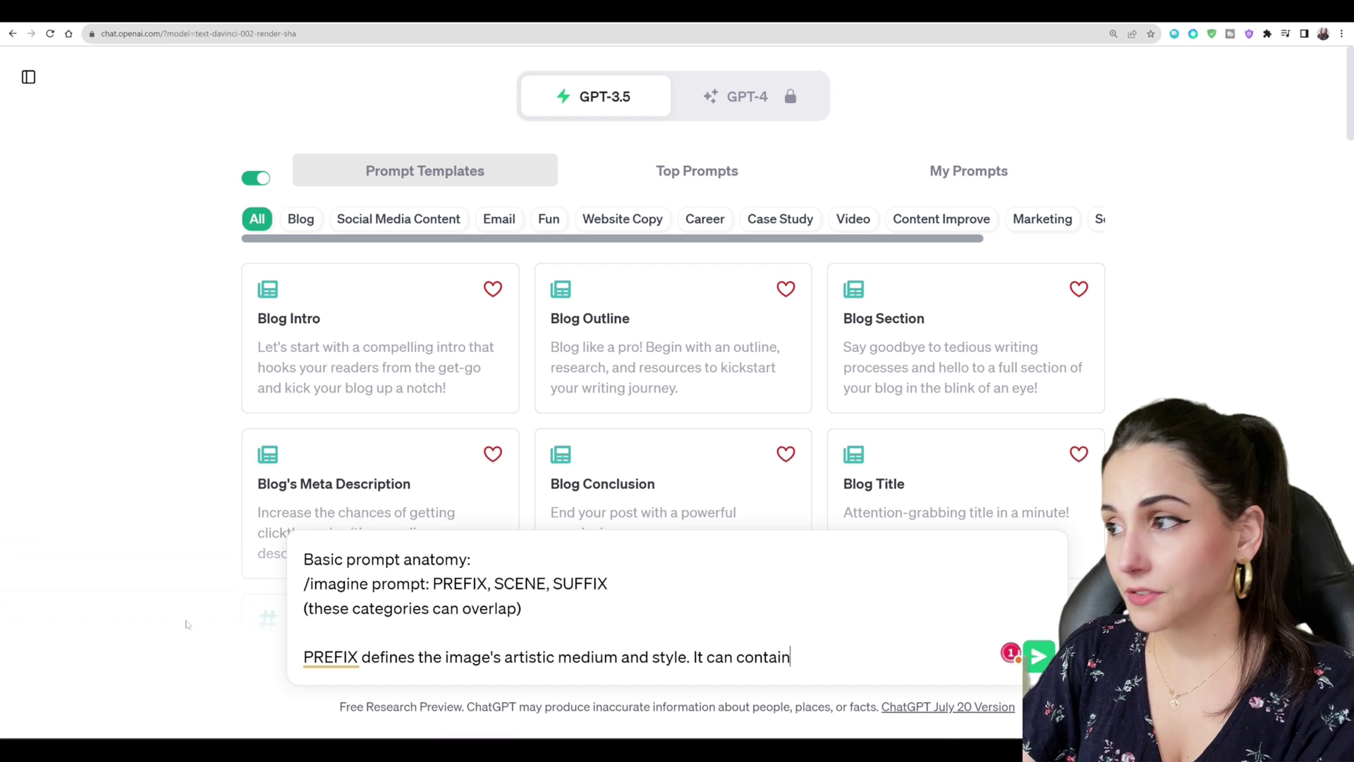
pyautogui.write(' an artist name to follow their')
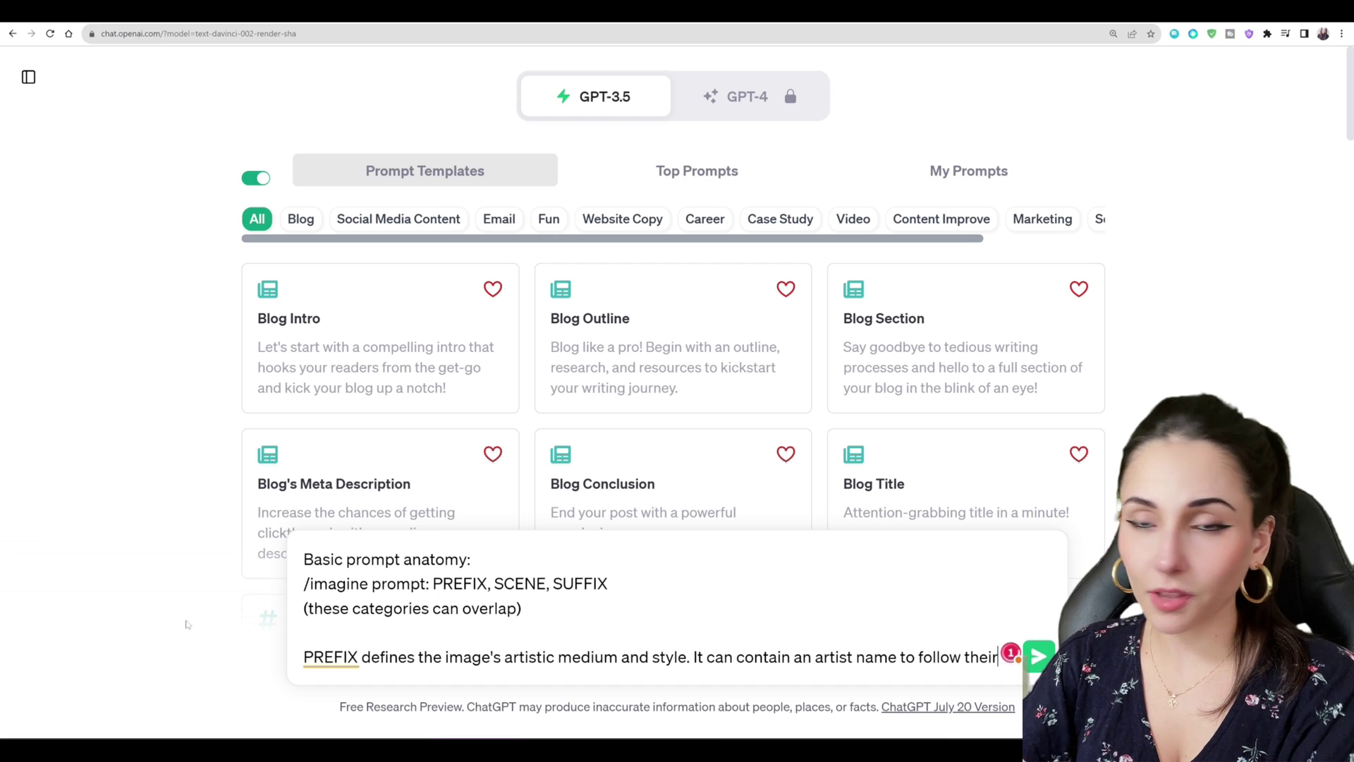
pyautogui.write(' artistic style')
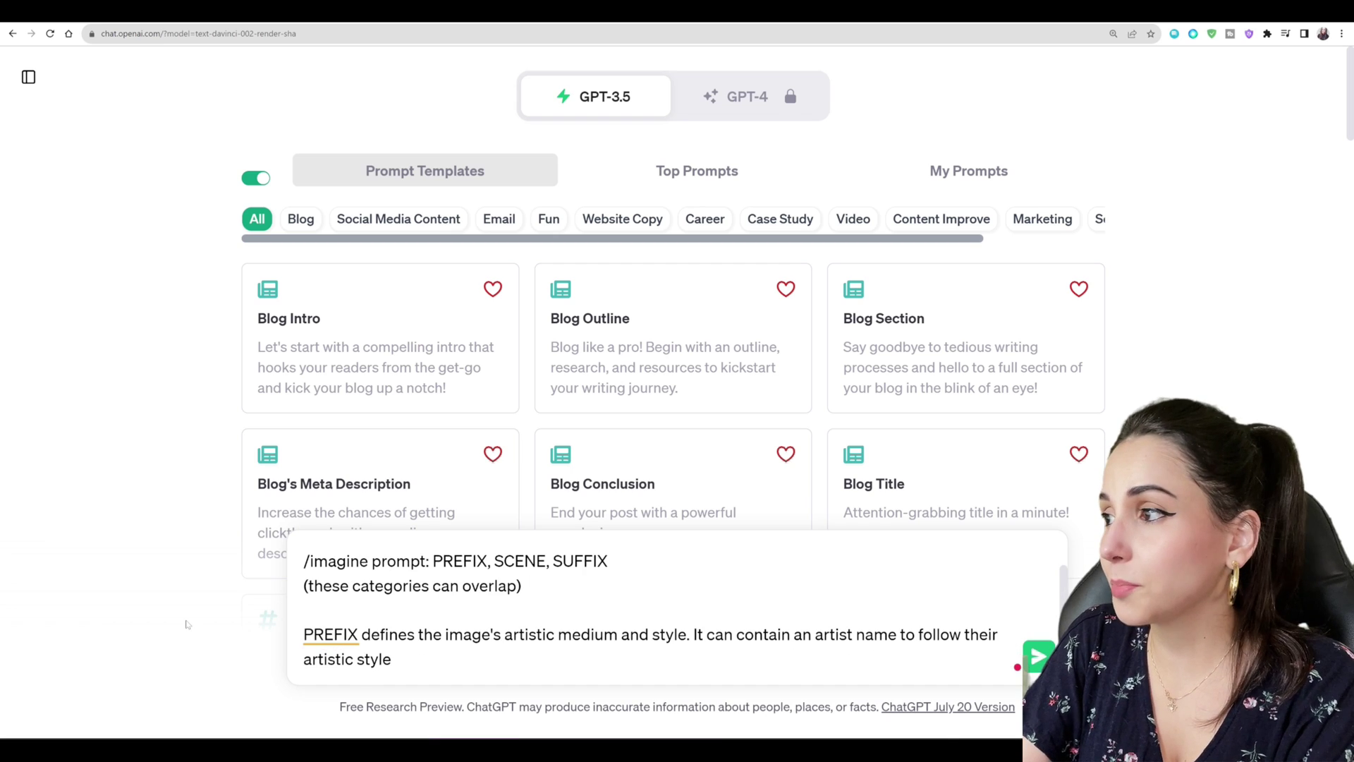
pyautogui.write(' and color paletts')
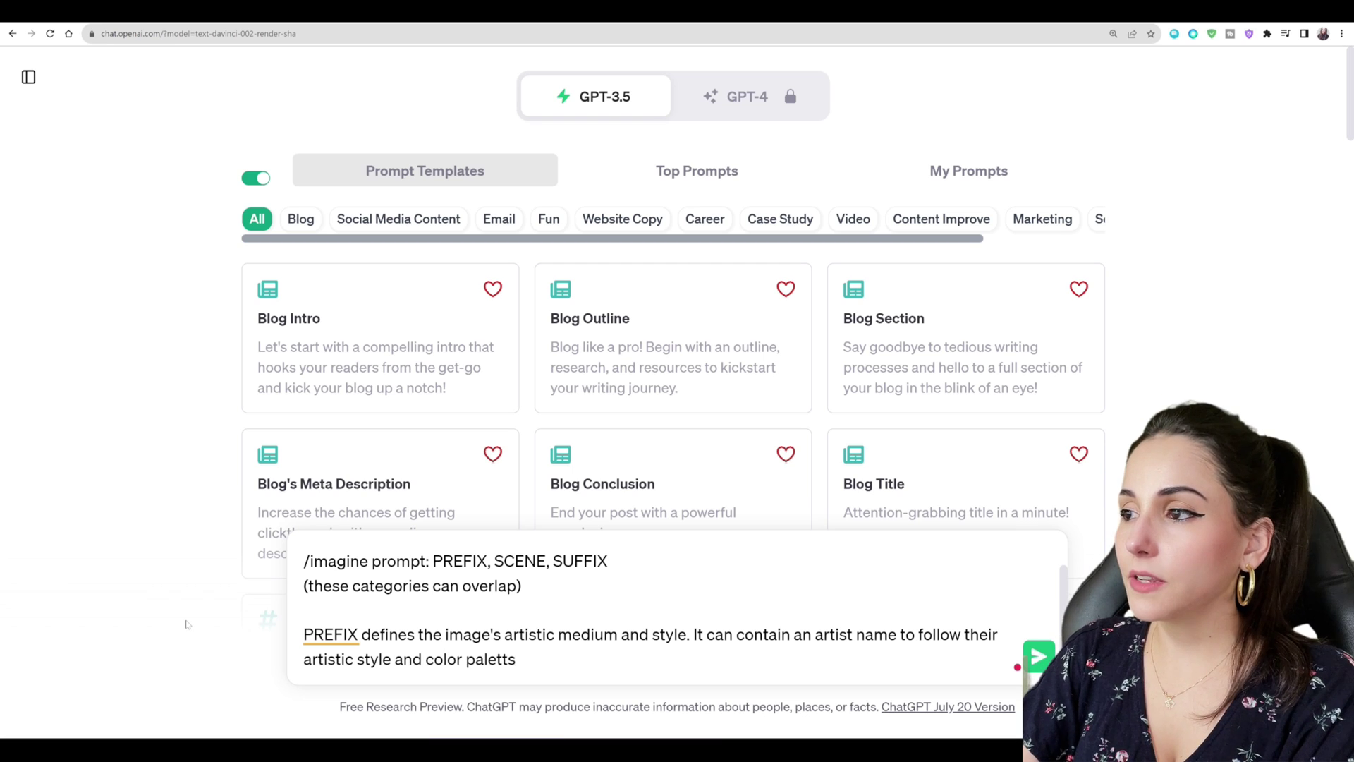
pyautogui.hotkey('shift', 'Return')
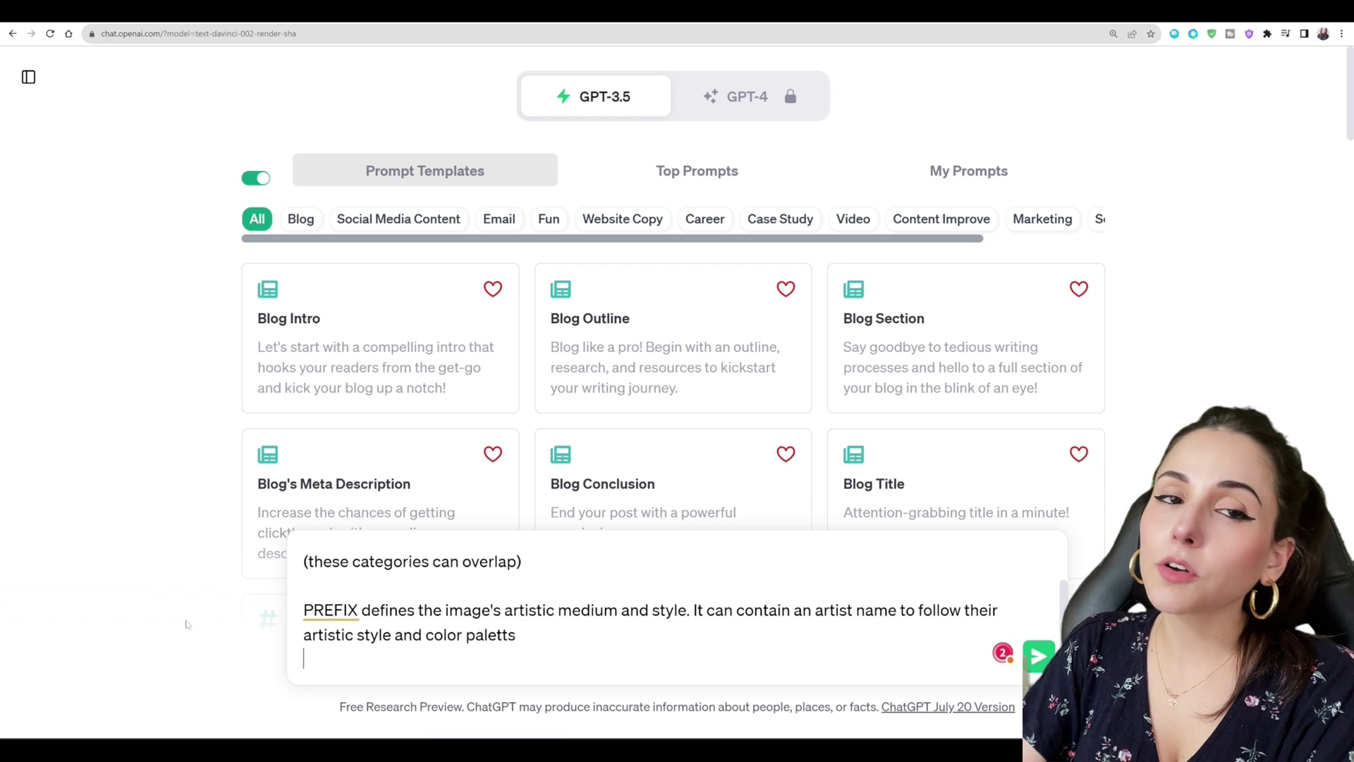
pyautogui.write('SCENE defines ')
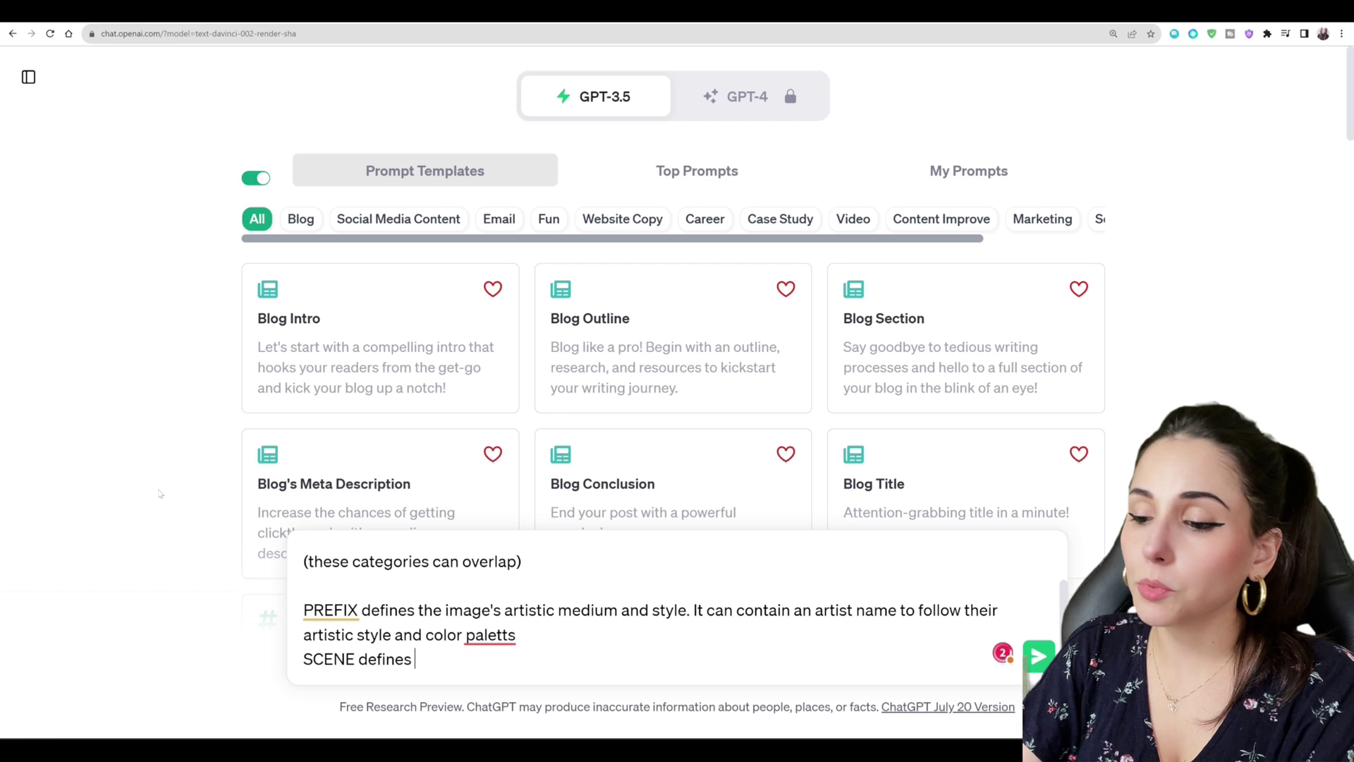
pyautogui.write('the content and')
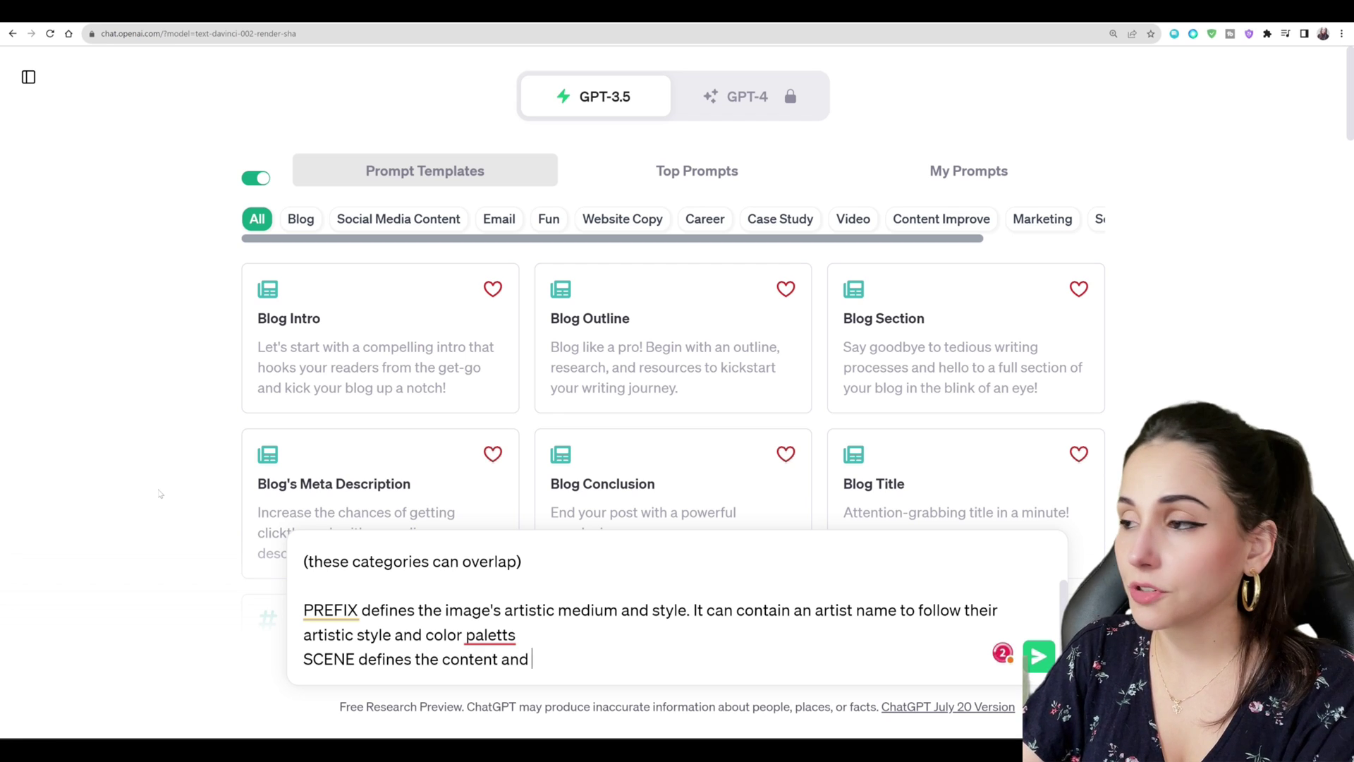
pyautogui.write(' theme, such as charact')
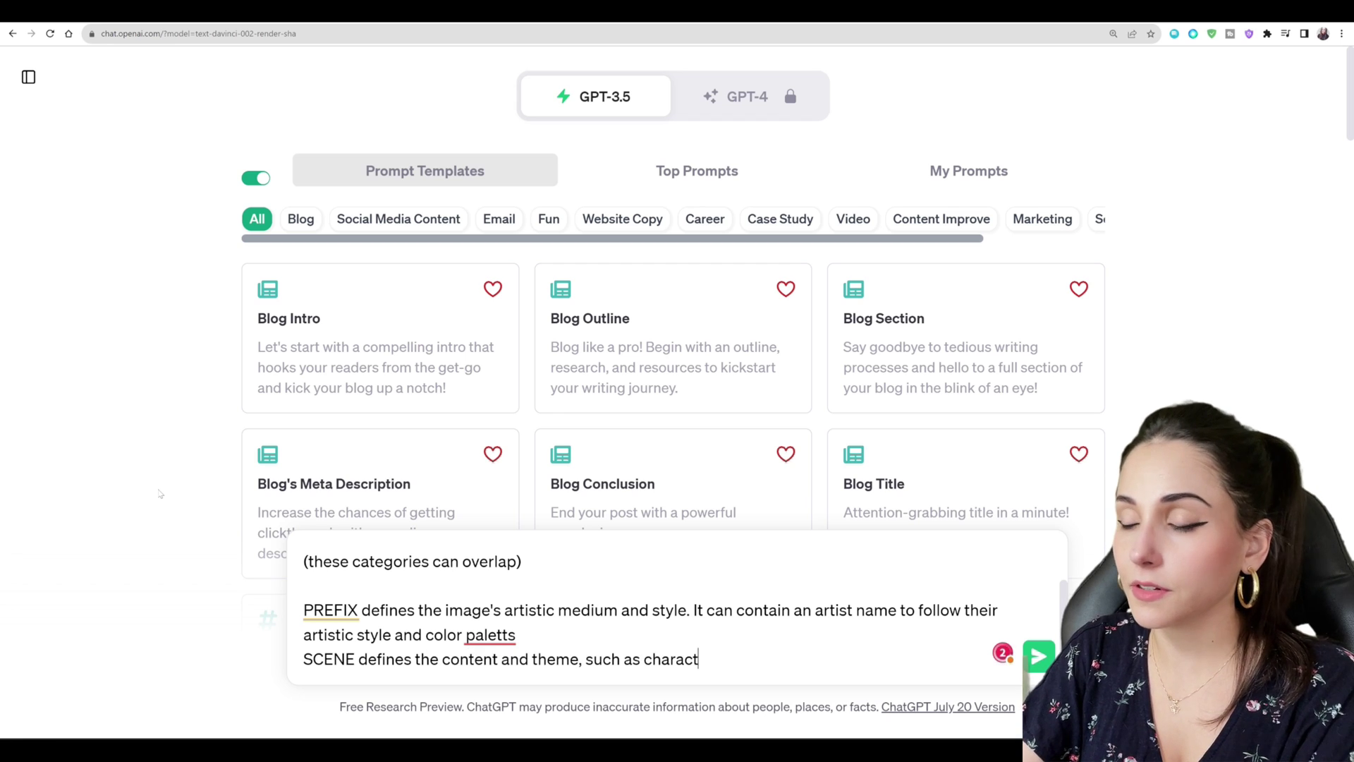
pyautogui.write('ers and environment / loca')
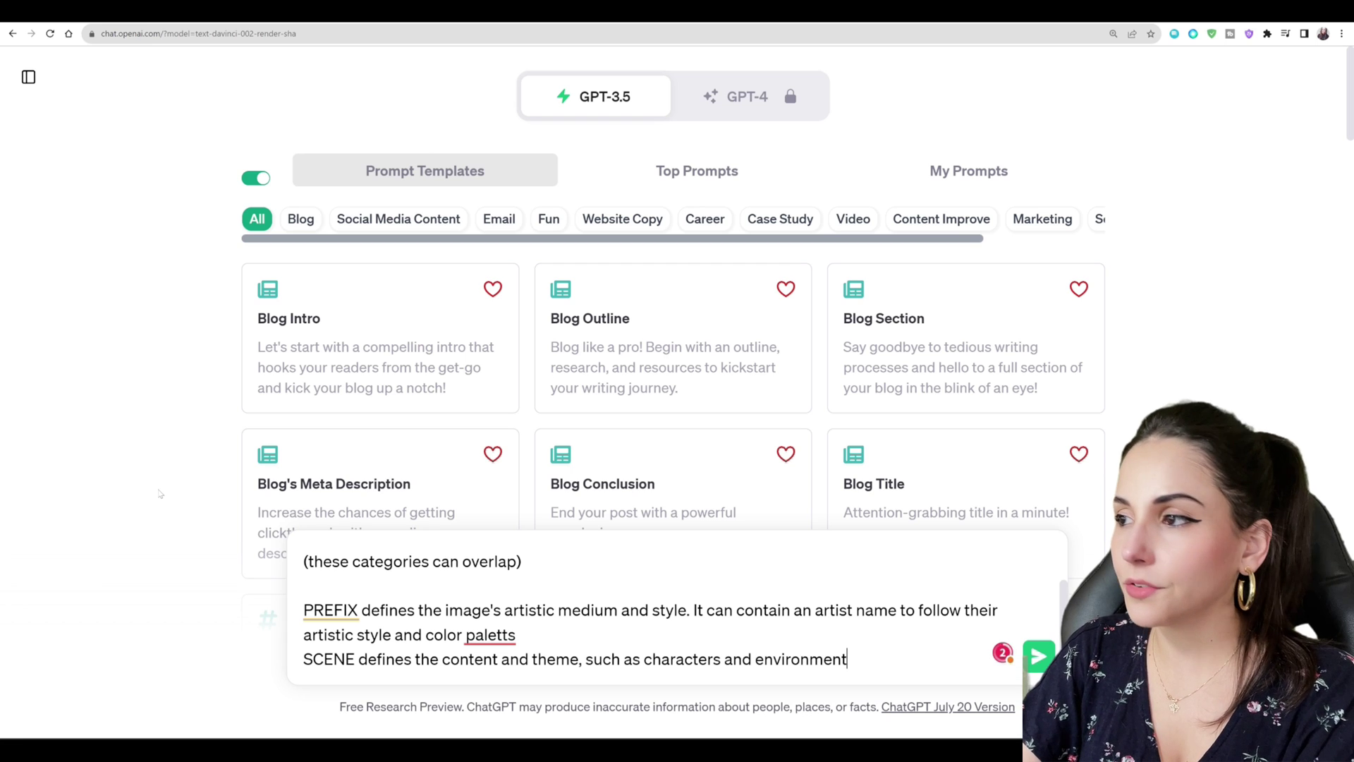
pyautogui.write('tion')
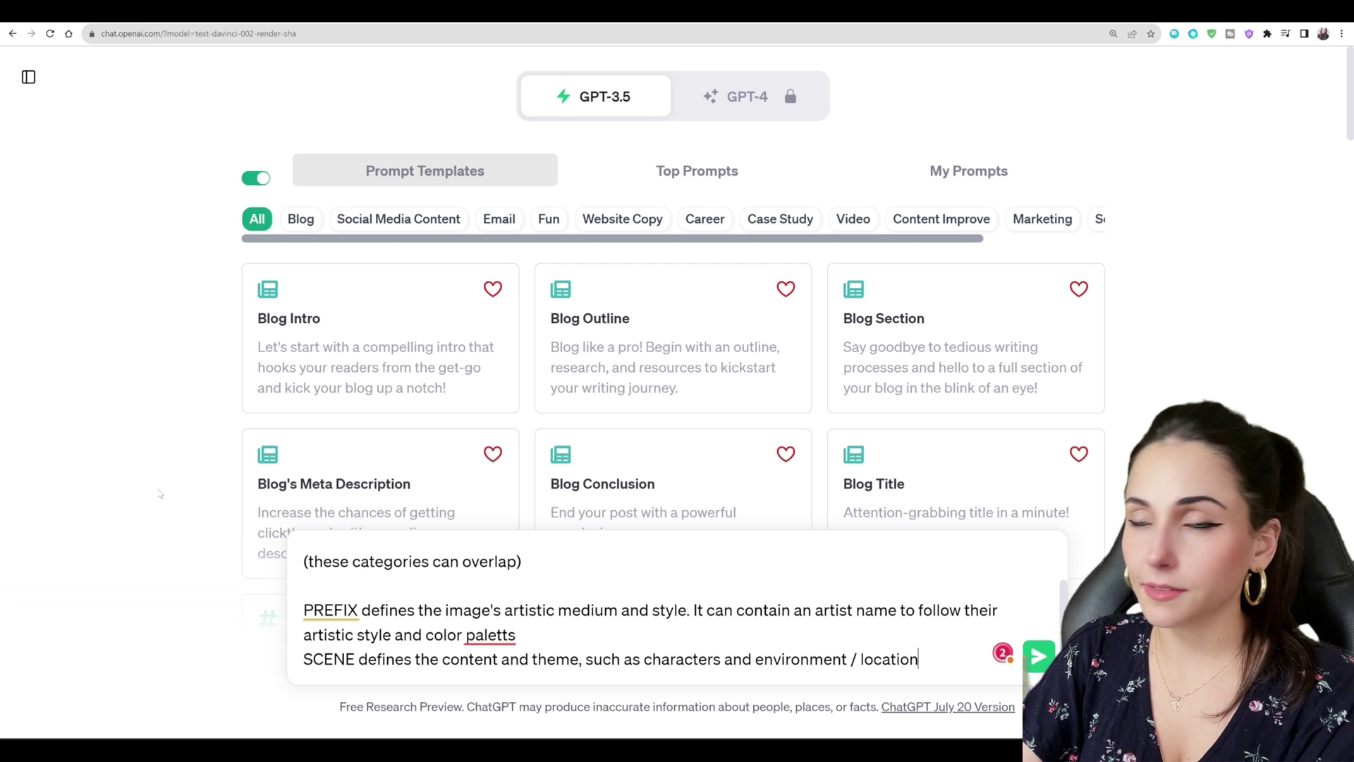
pyautogui.hotkey('shift', 'Return')
pyautogui.write('SUF')
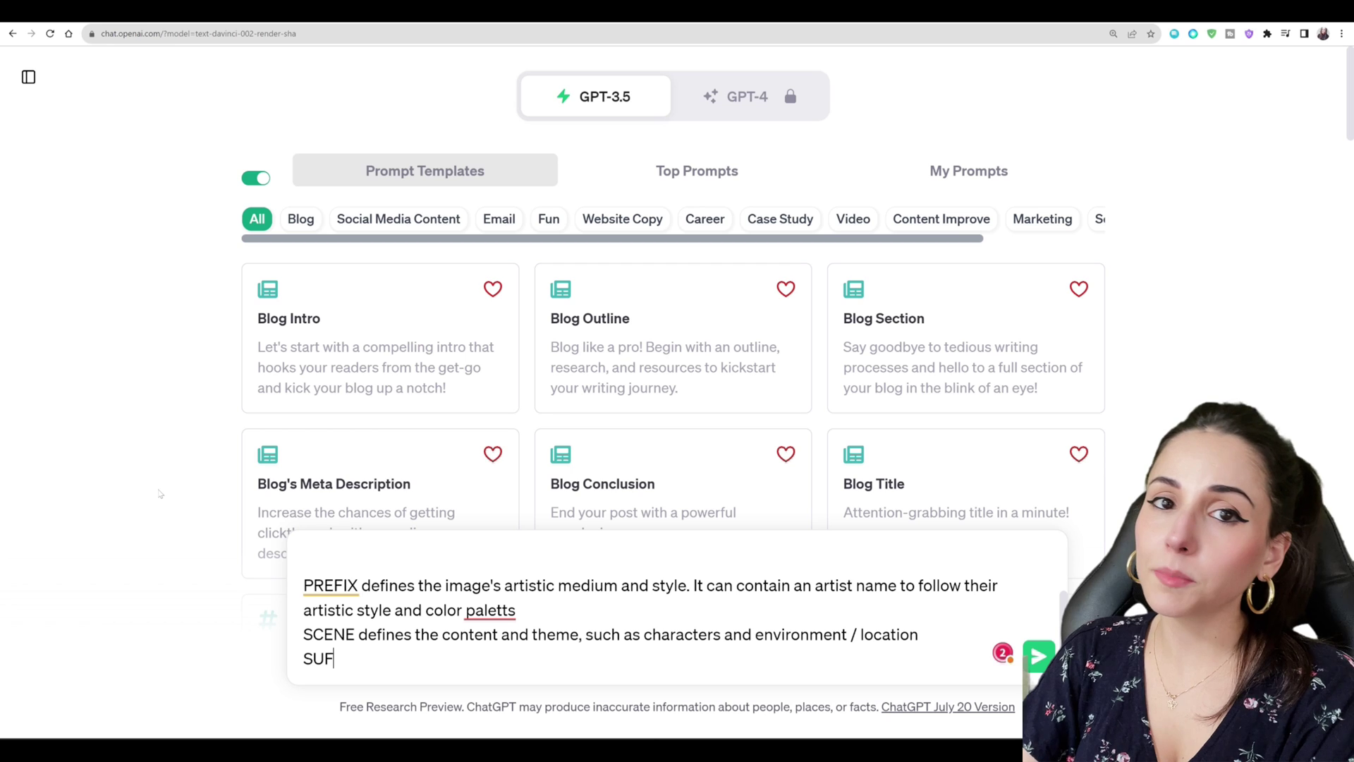
pyautogui.write('FIX')
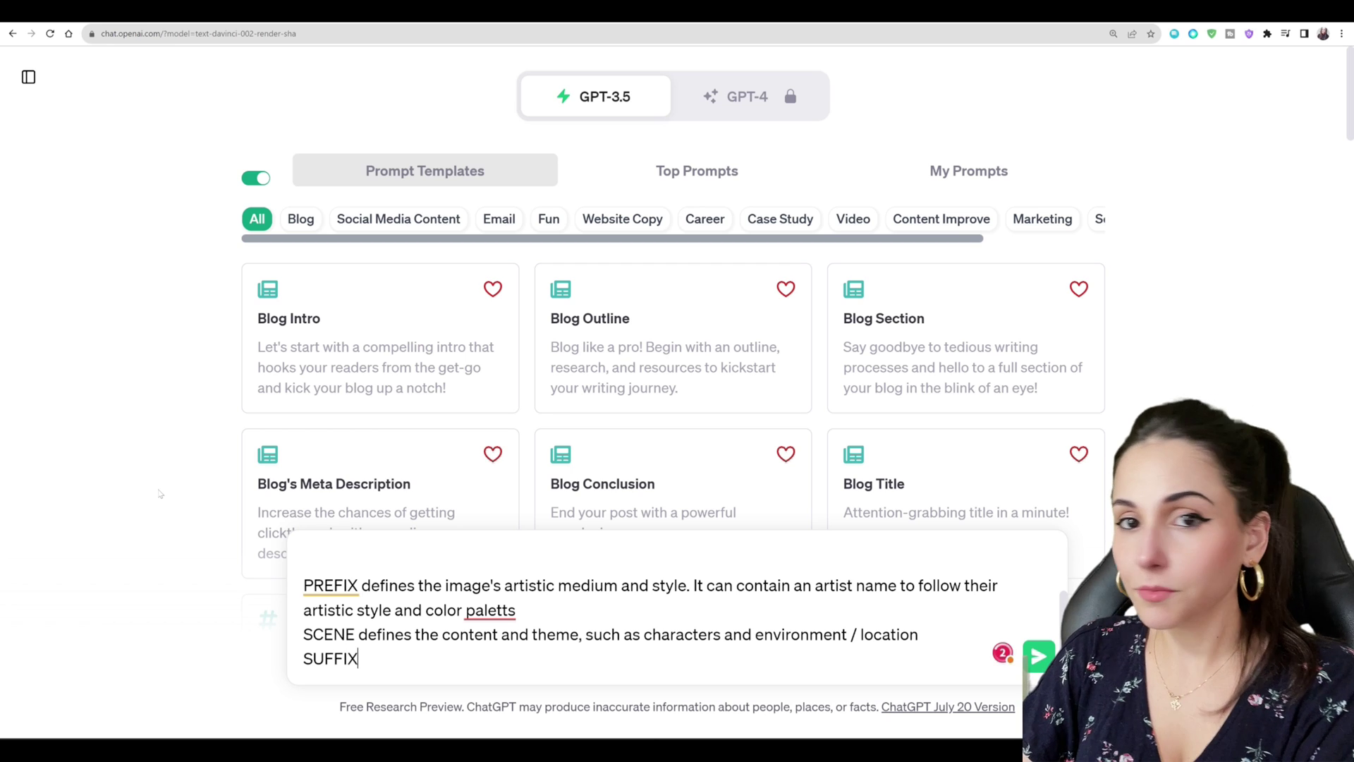
pyautogui.write(' modulate')
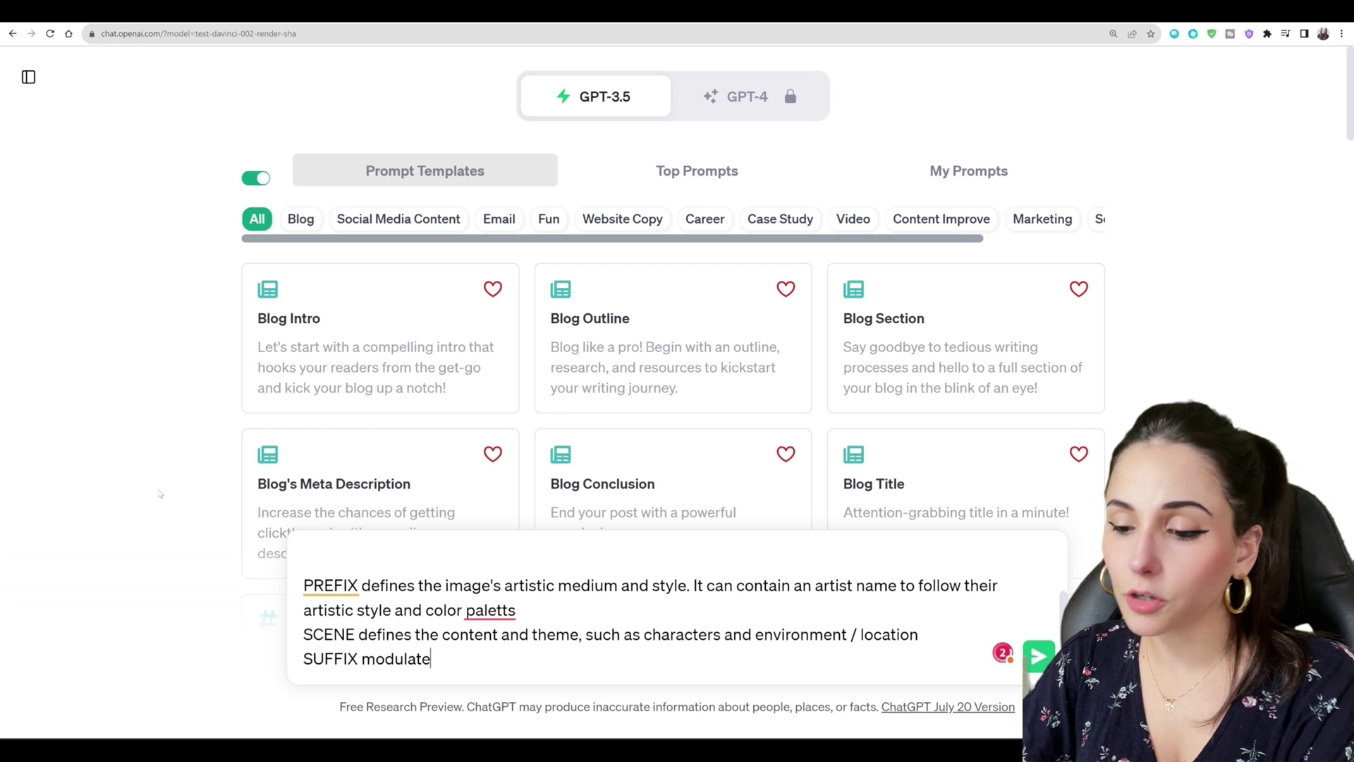
pyautogui.write('s PREFIX and SCEN')
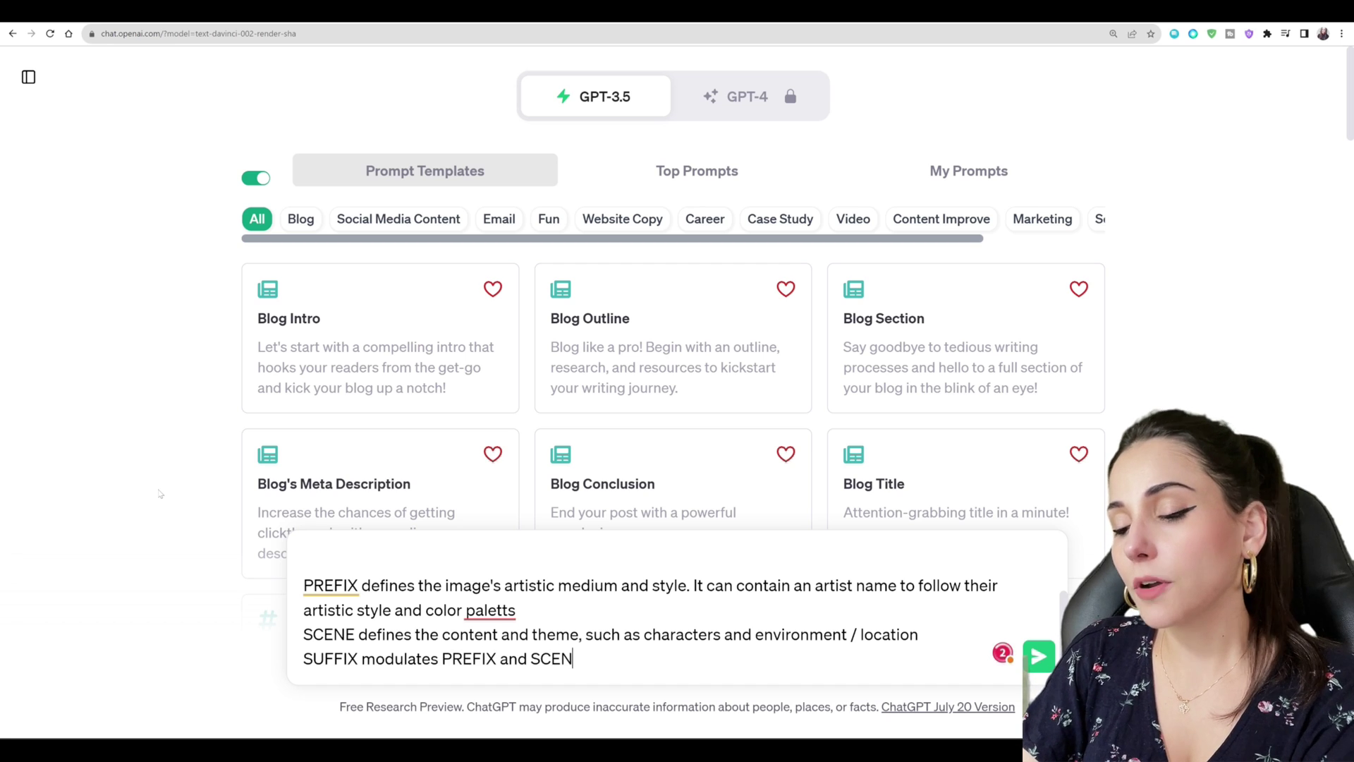
pyautogui.hotkey('shift', 'Return')
pyautogui.hotkey('shift', 'Return')
pyautogui.write('Prompt exam')
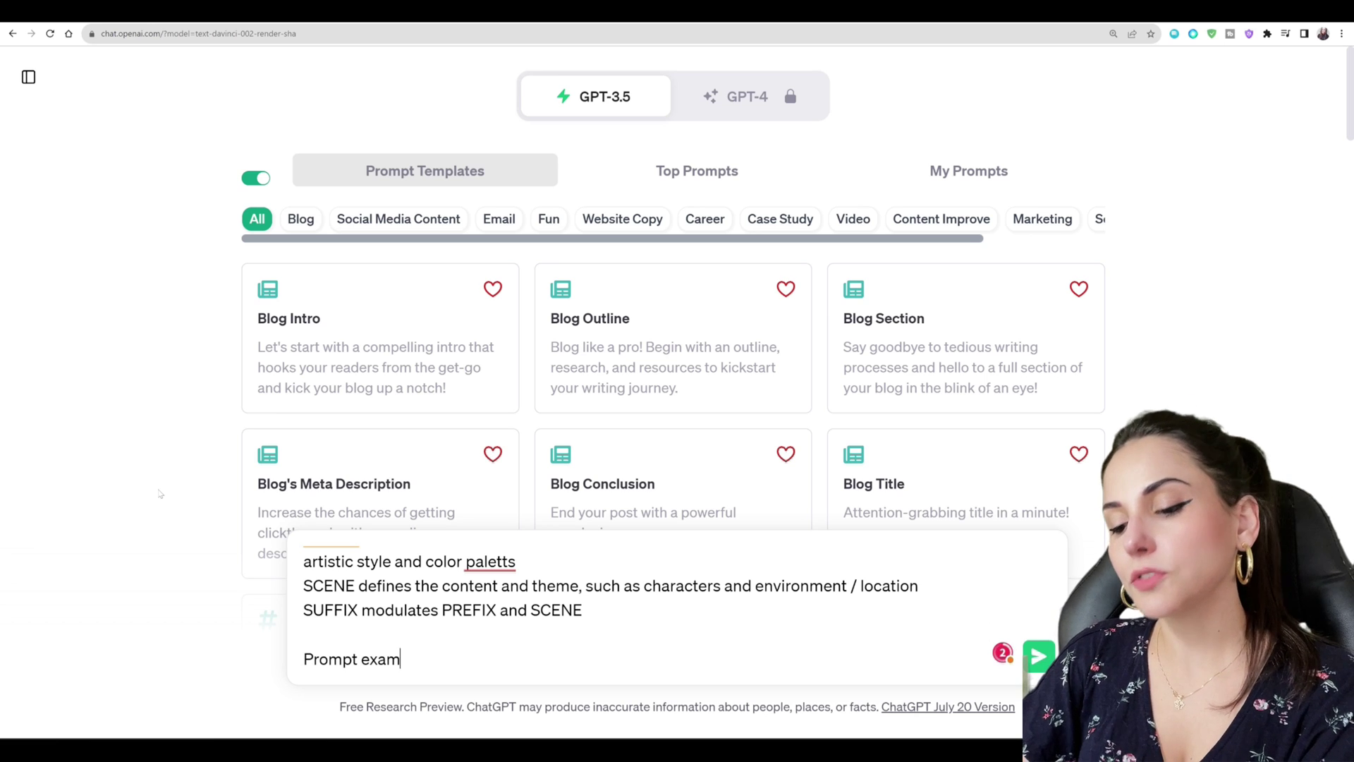
pyautogui.write('ple:')
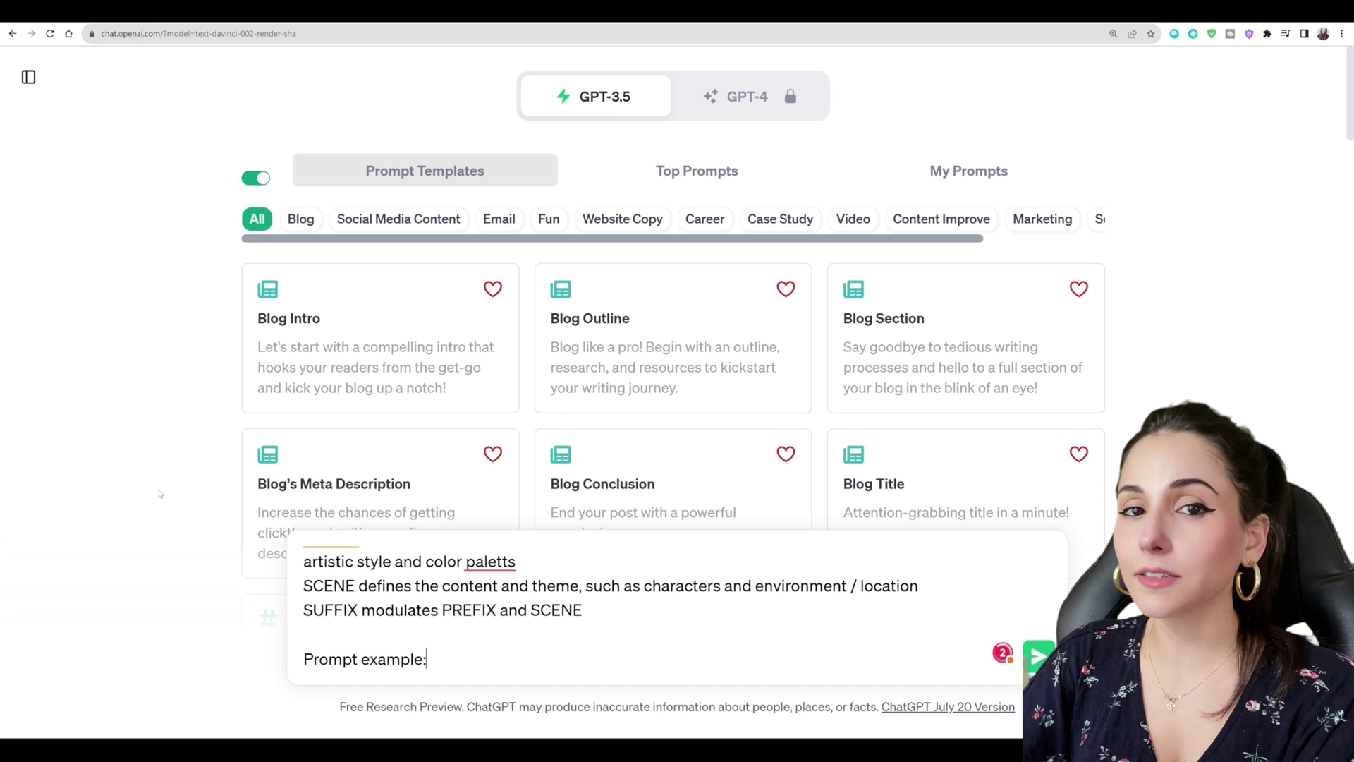
pyautogui.hotkey('shift', 'Return')
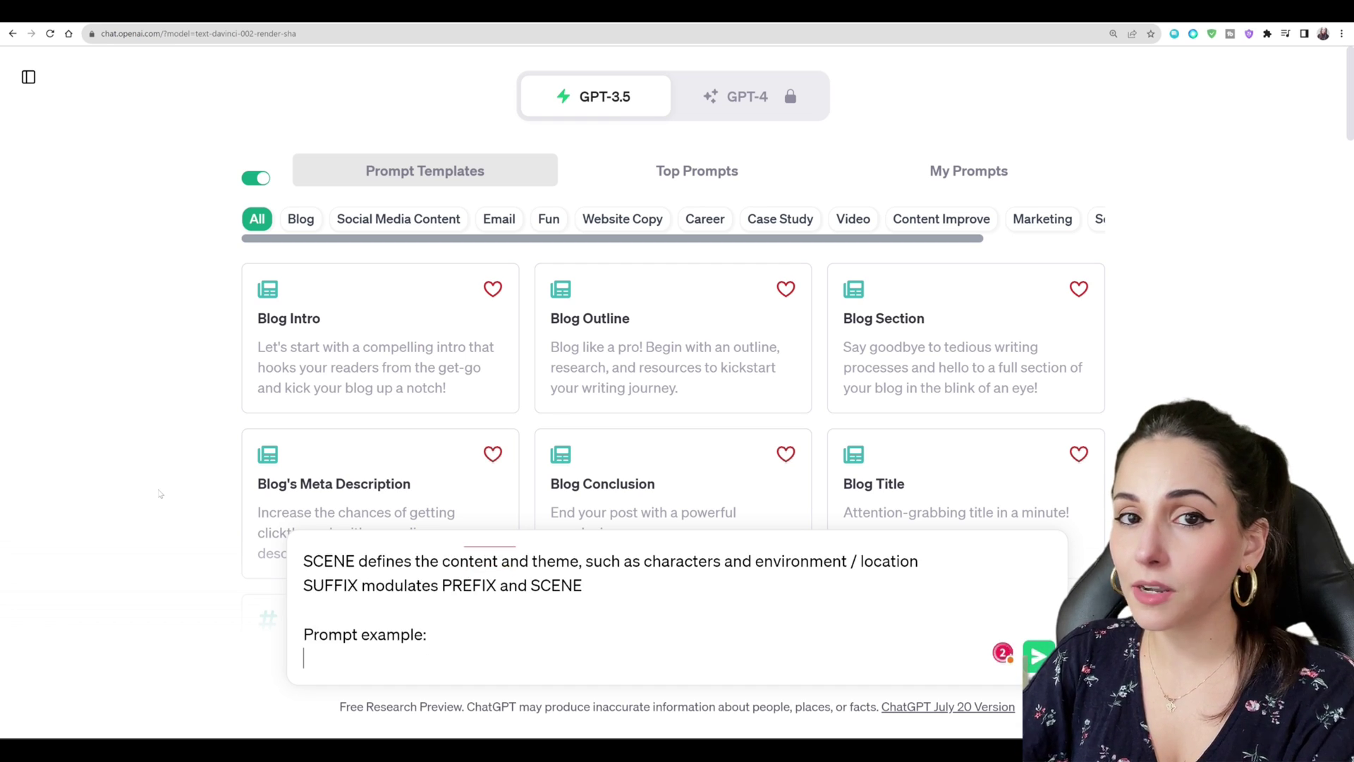
pyautogui.write('imagine prompt: Vint')
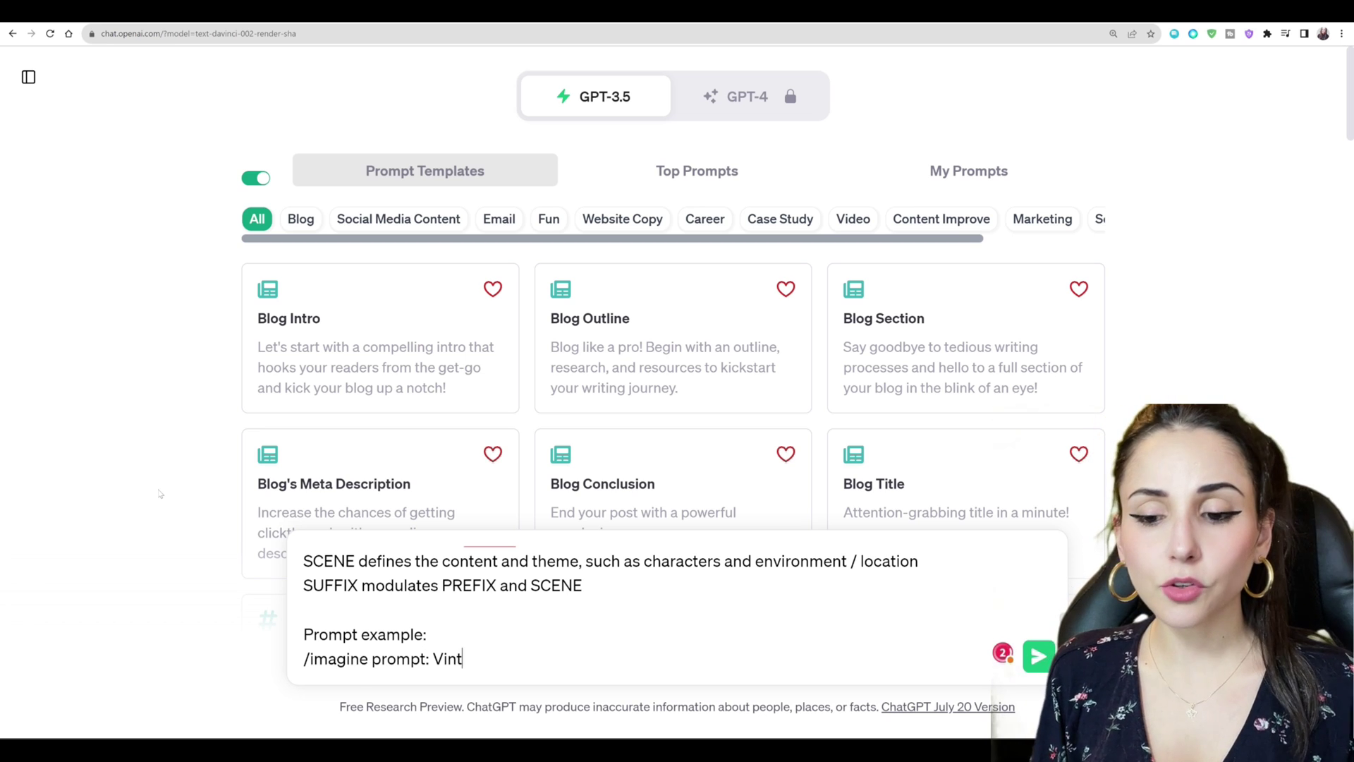
pyautogui.write('age sepia photograph')
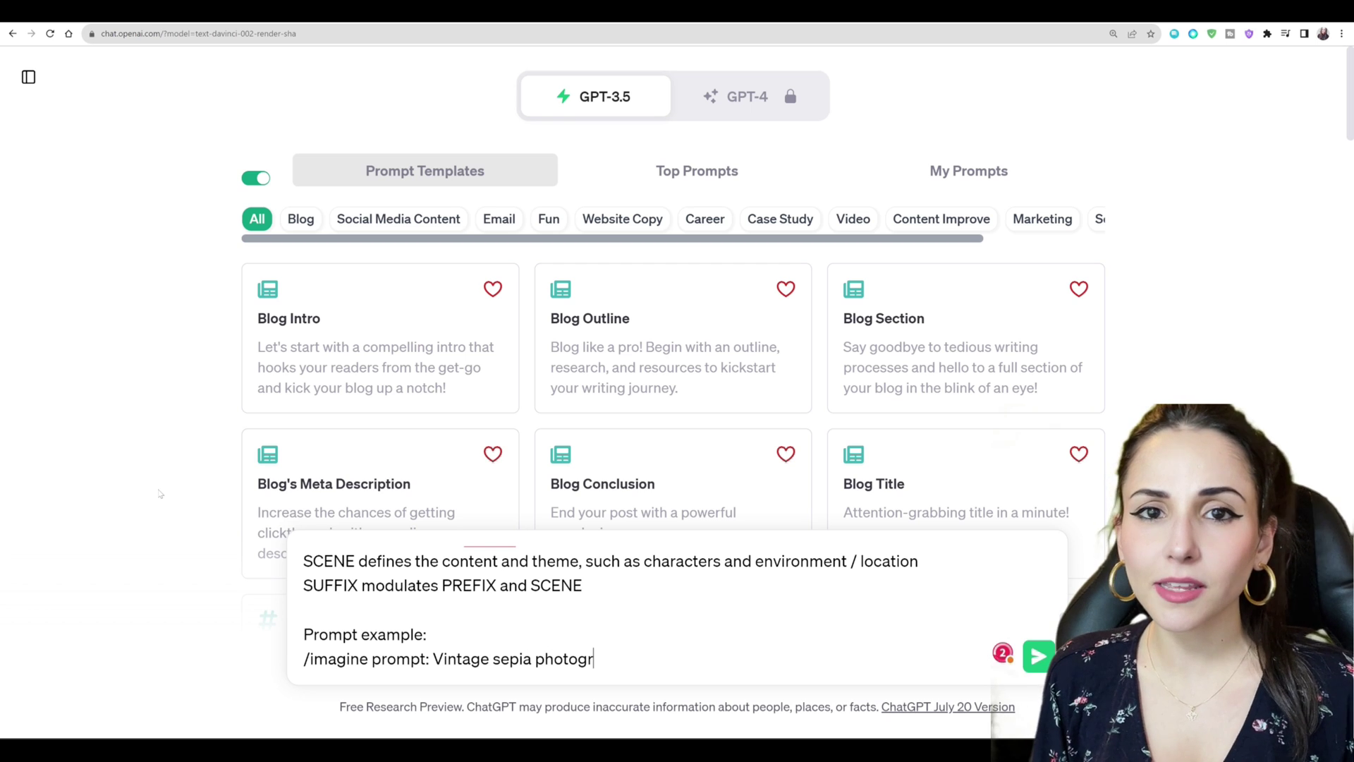
pyautogui.write(', a wo')
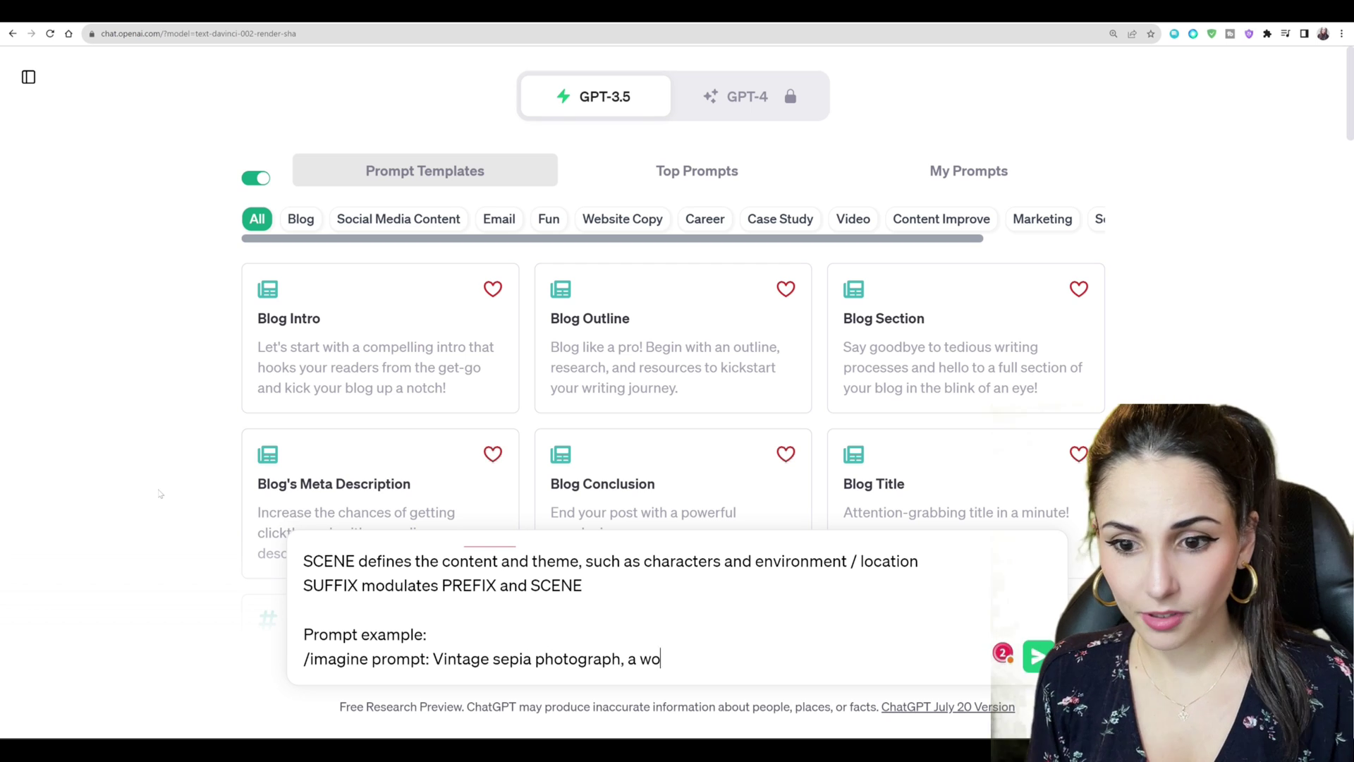
pyautogui.write('man walking down')
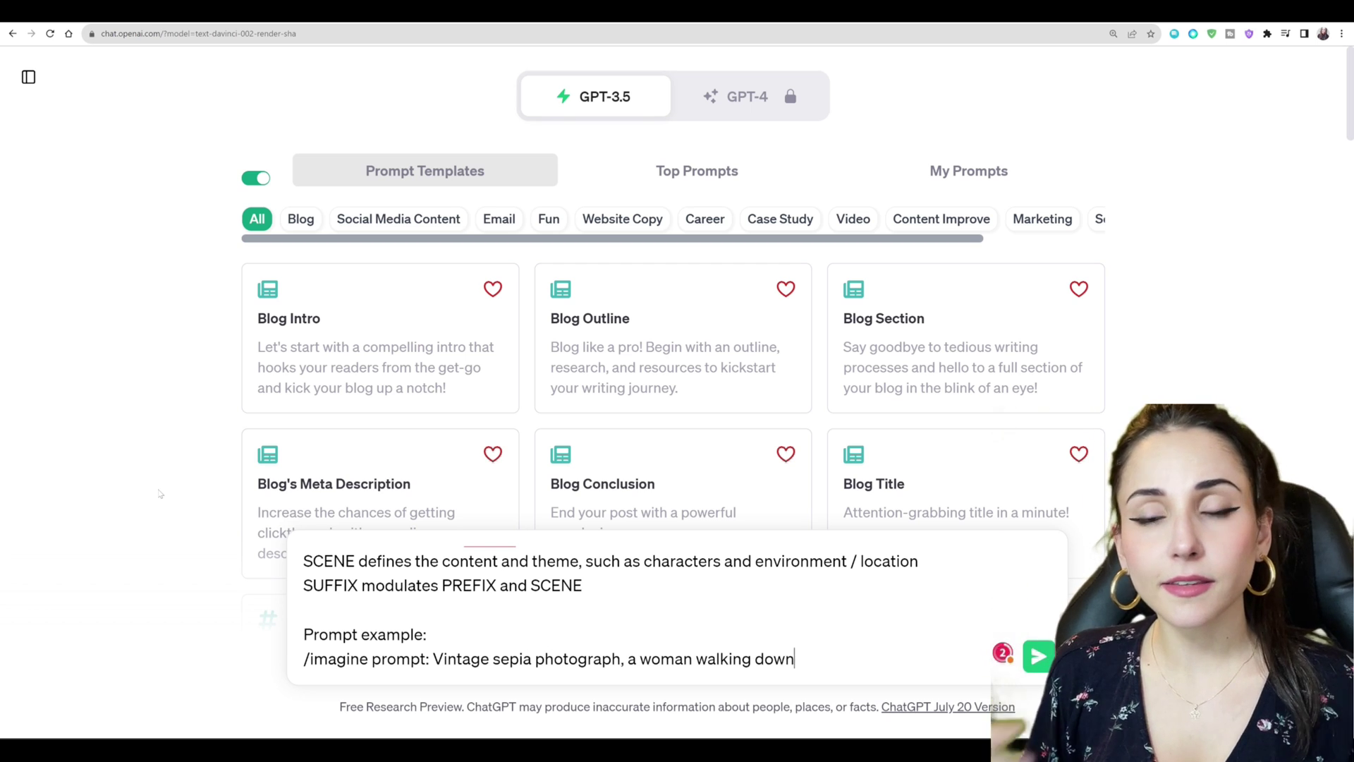
pyautogui.write(' a street, with a sen')
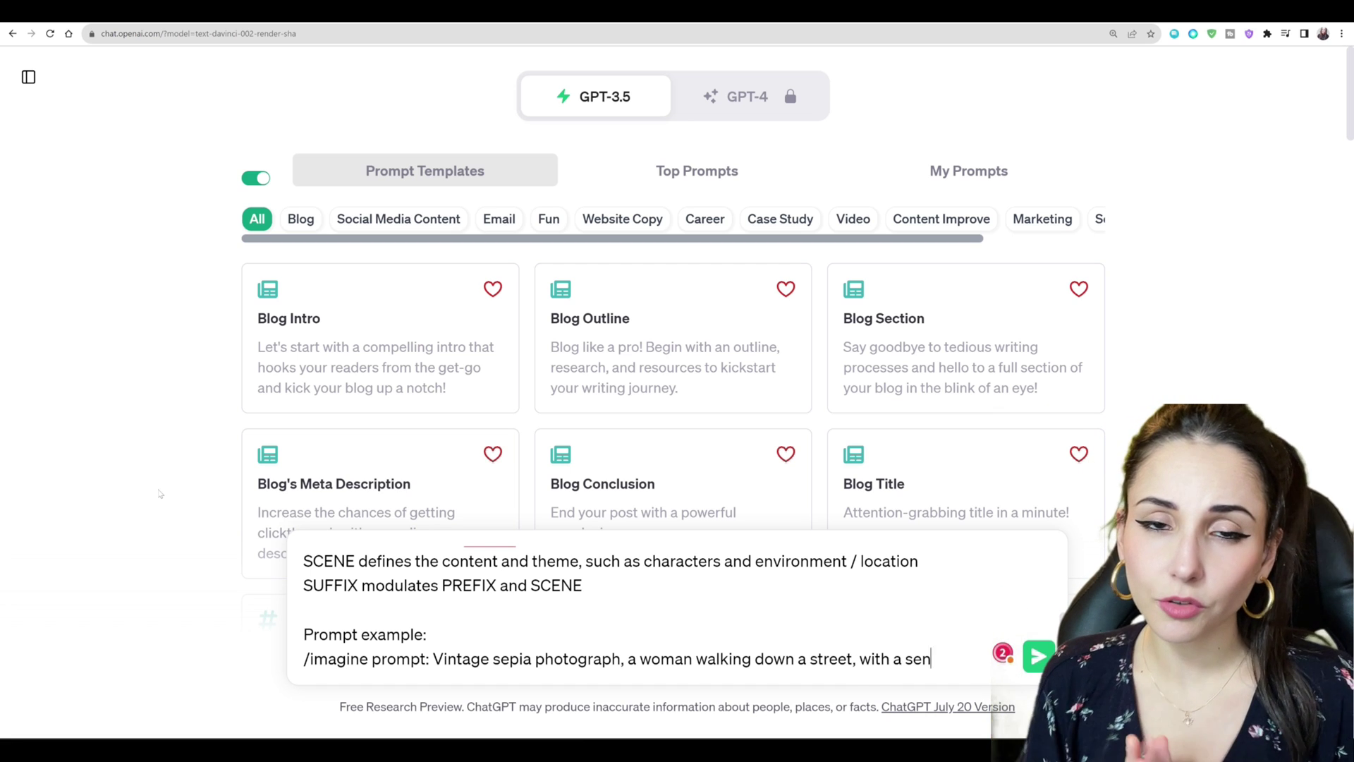
pyautogui.write('se of warmth')
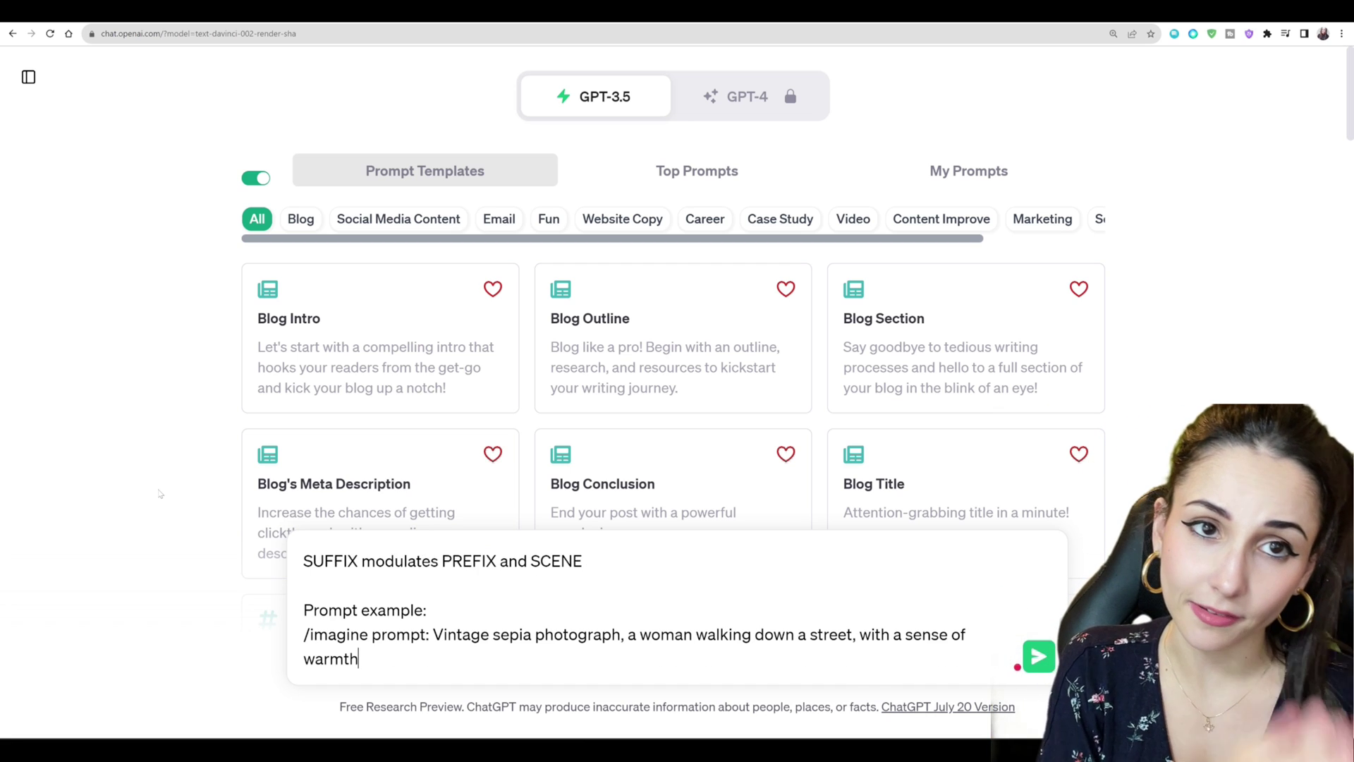
pyautogui.write(' and nostalgia')
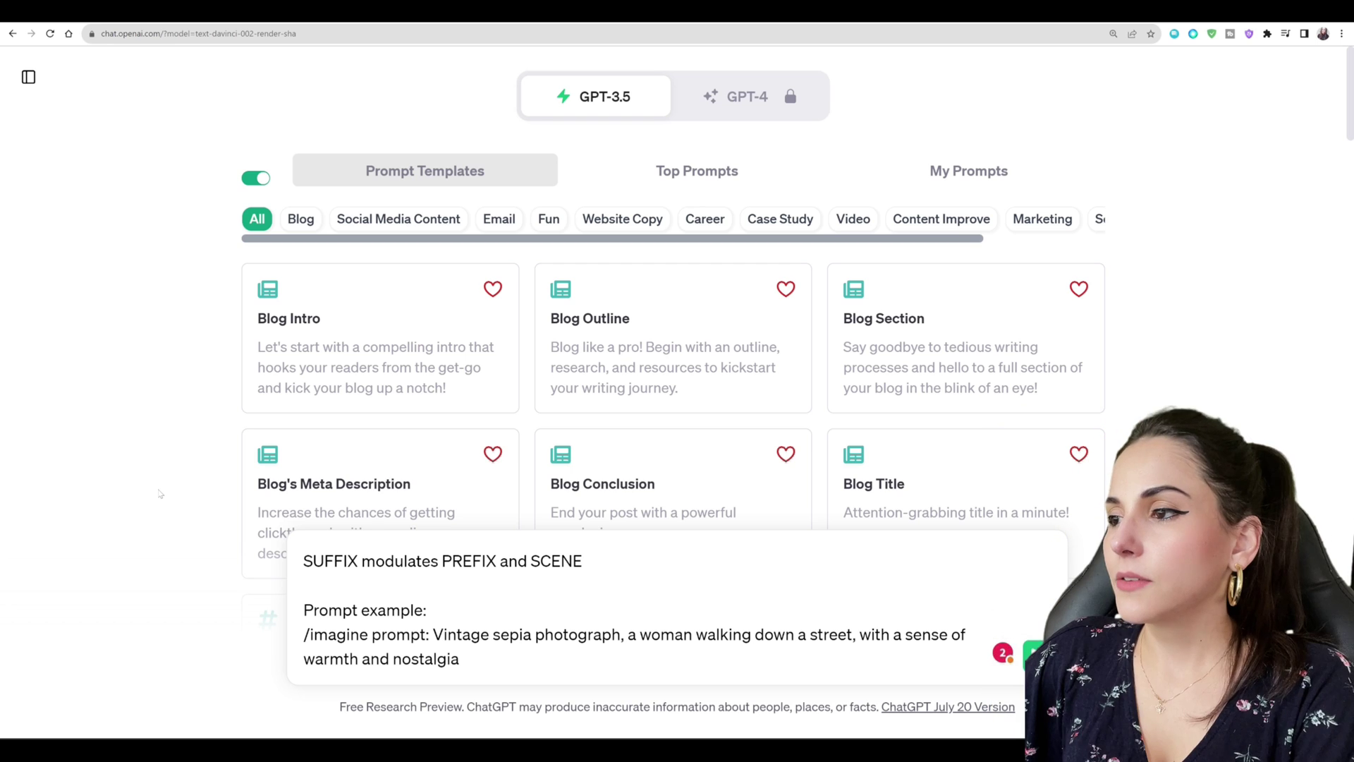
# Request 10 prompts on the theme "gaming" after a ### separator, then select the Comic book panel prompt
pyautogui.hotkey('shift', 'Return')
pyautogui.hotkey('shift', 'Return')
pyautogui.write('###')
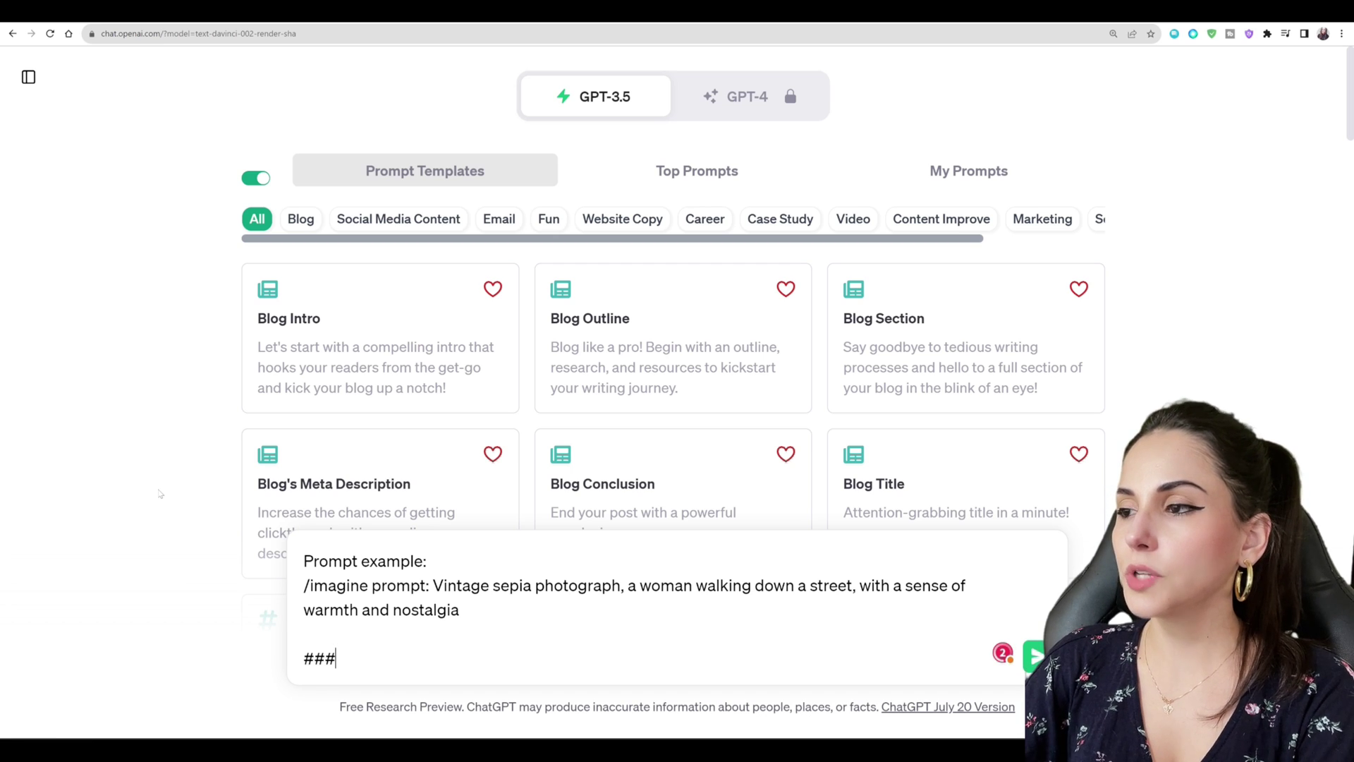
pyautogui.hotkey('shift', 'Return')
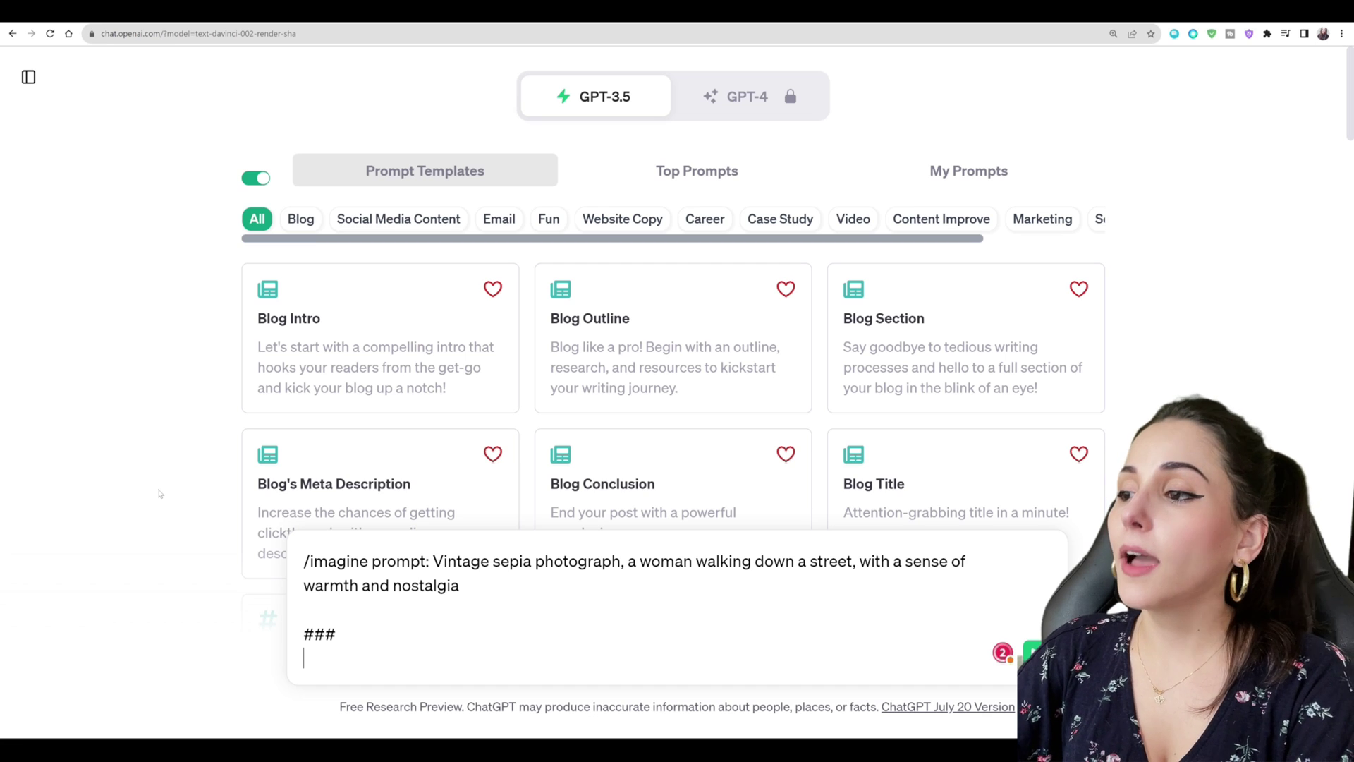
pyautogui.hotkey('shift', 'Return')
pyautogui.write('Create')
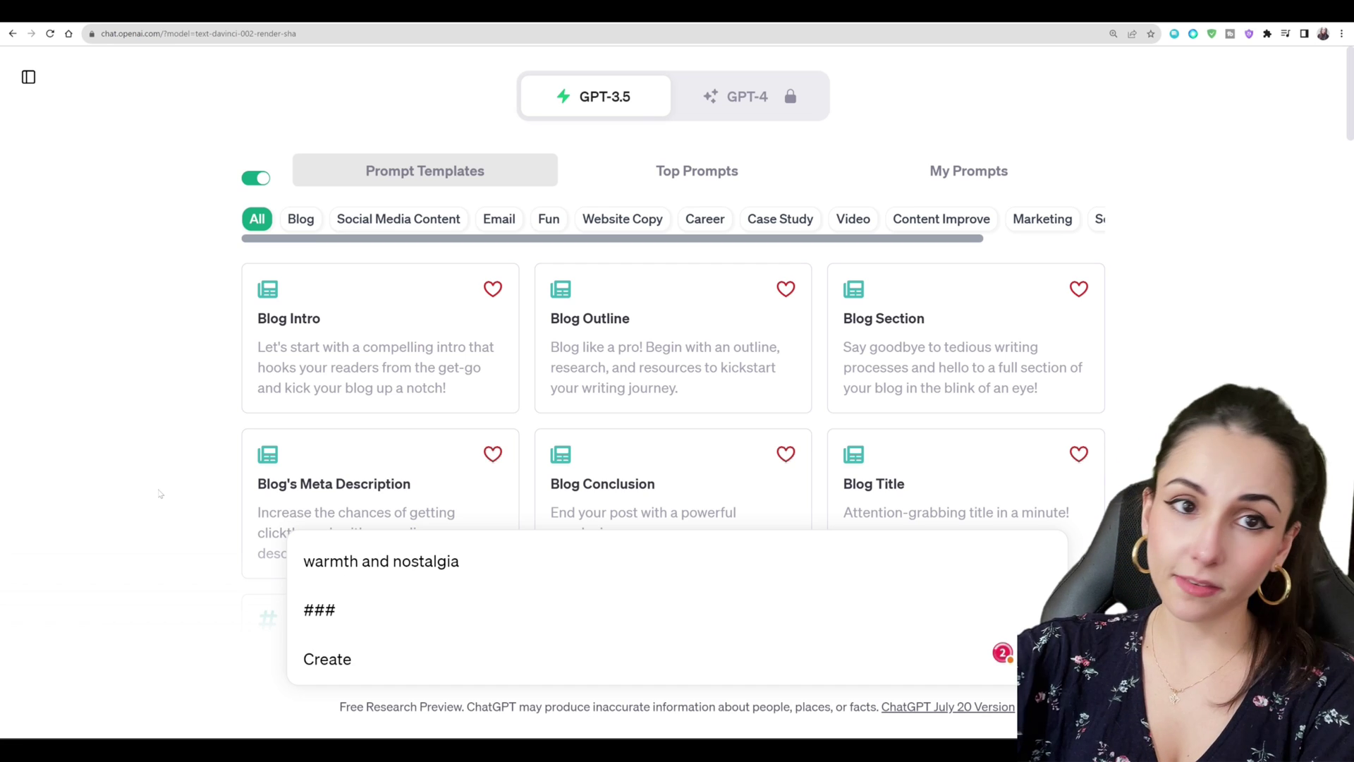
pyautogui.write(' 10 prompts')
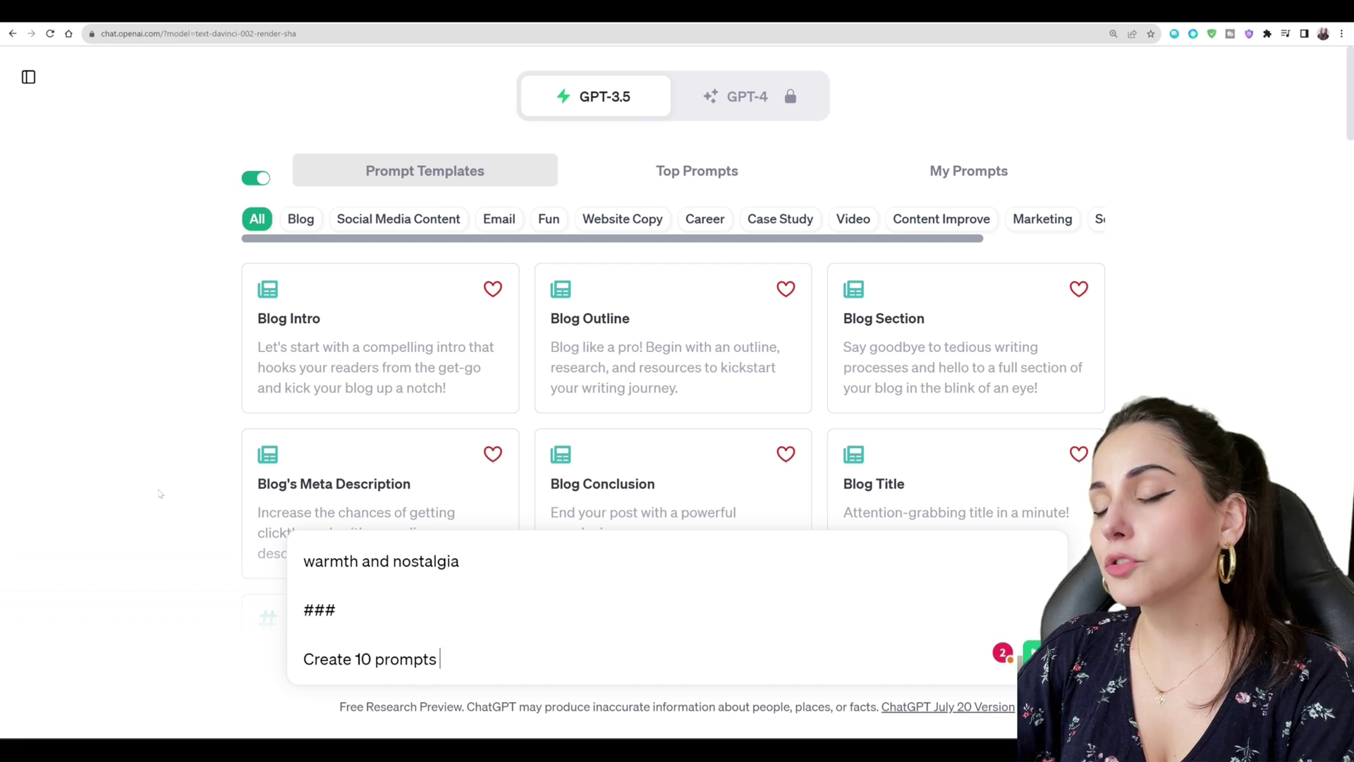
pyautogui.write(' that illustrate')
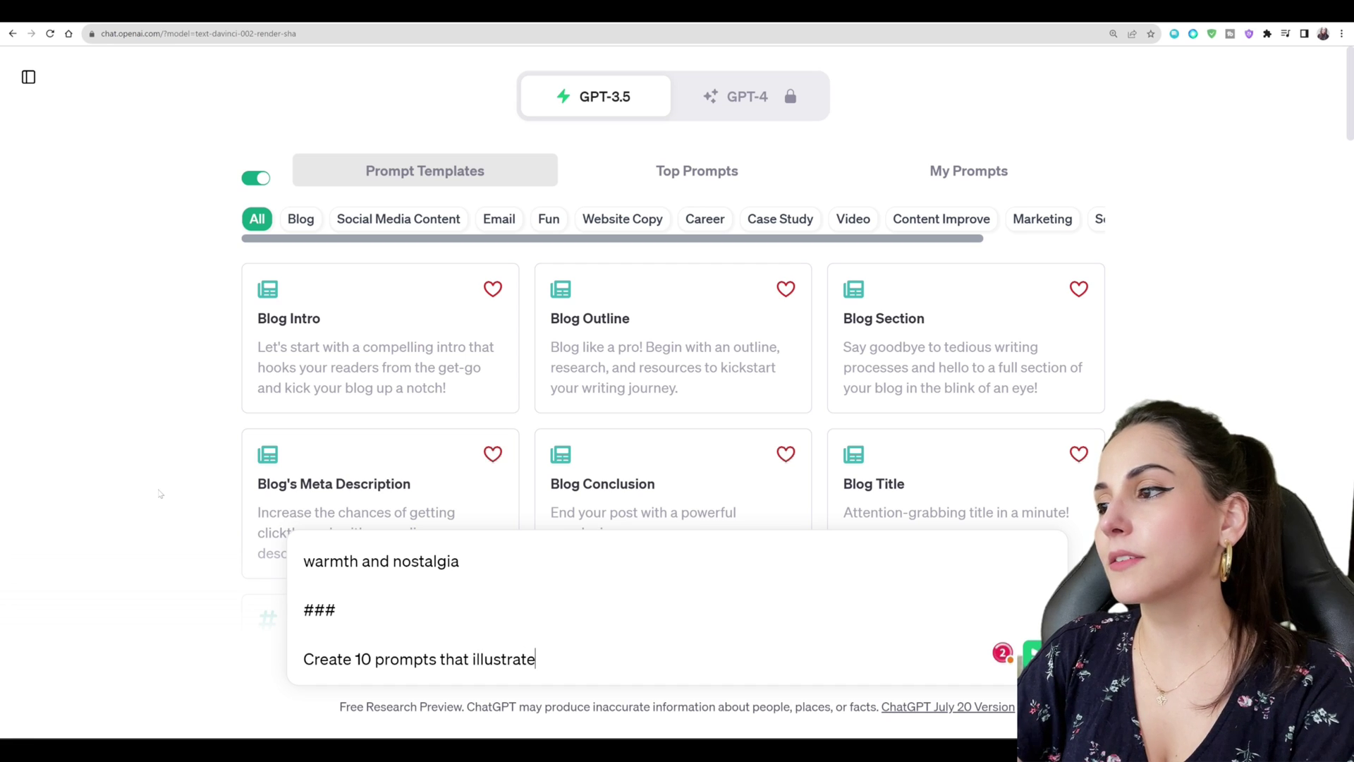
pyautogui.write(' the theme "gaming"')
pyautogui.press('Return')
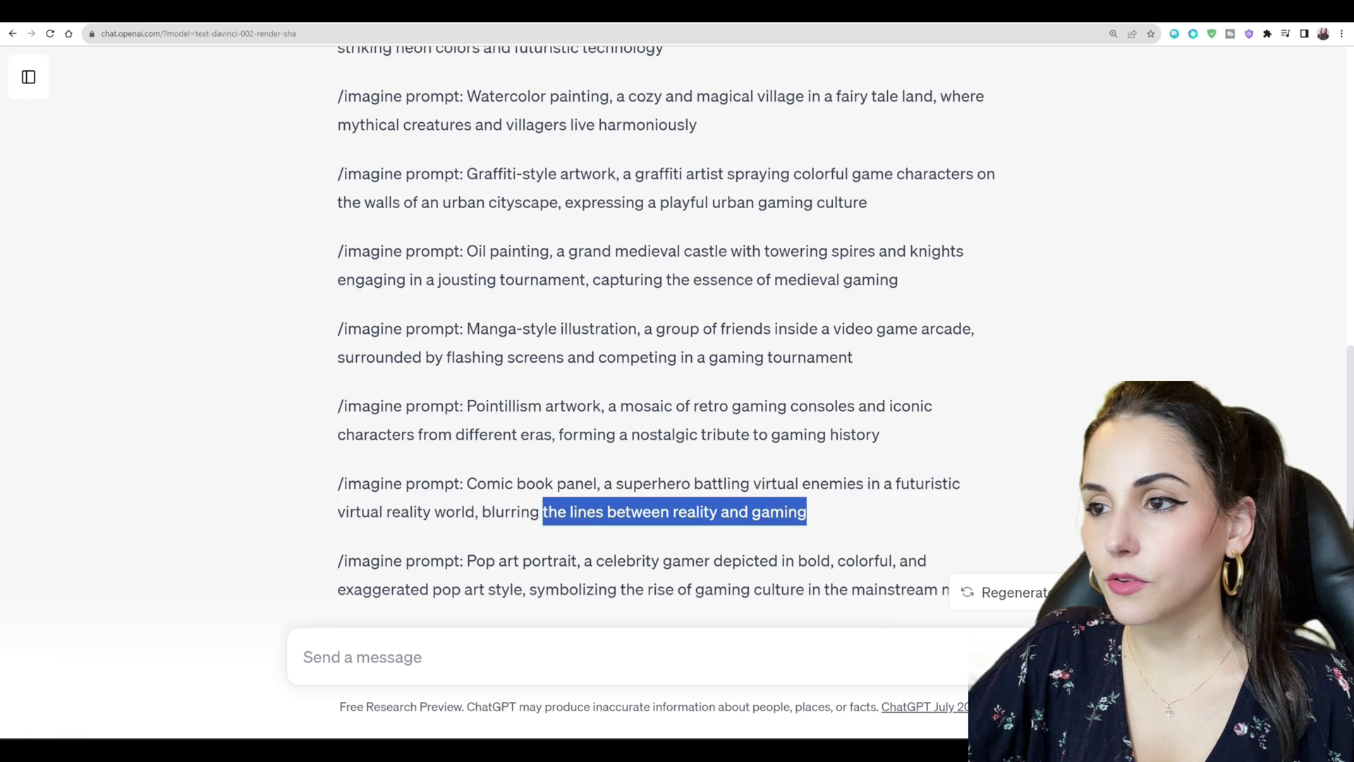
pyautogui.moveTo(807, 512); pyautogui.dragTo(337, 484)
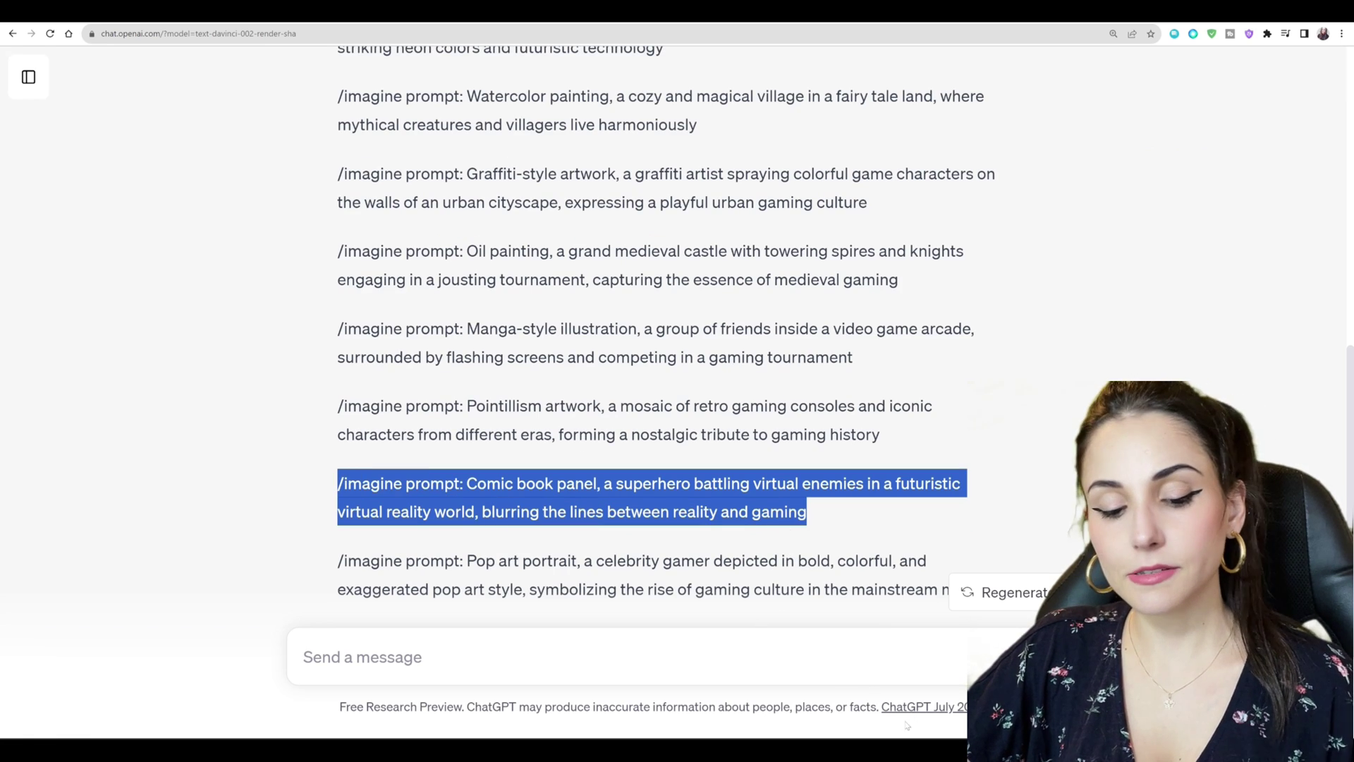
# Run the Comic book panel superhero prompt with /imagine in Discord and enlarge the resulting grid
pyautogui.hotkey('ctrl', 'c')
pyautogui.hotkey('alt', 'Tab')
pyautogui.hotkey('ctrl', 'v')
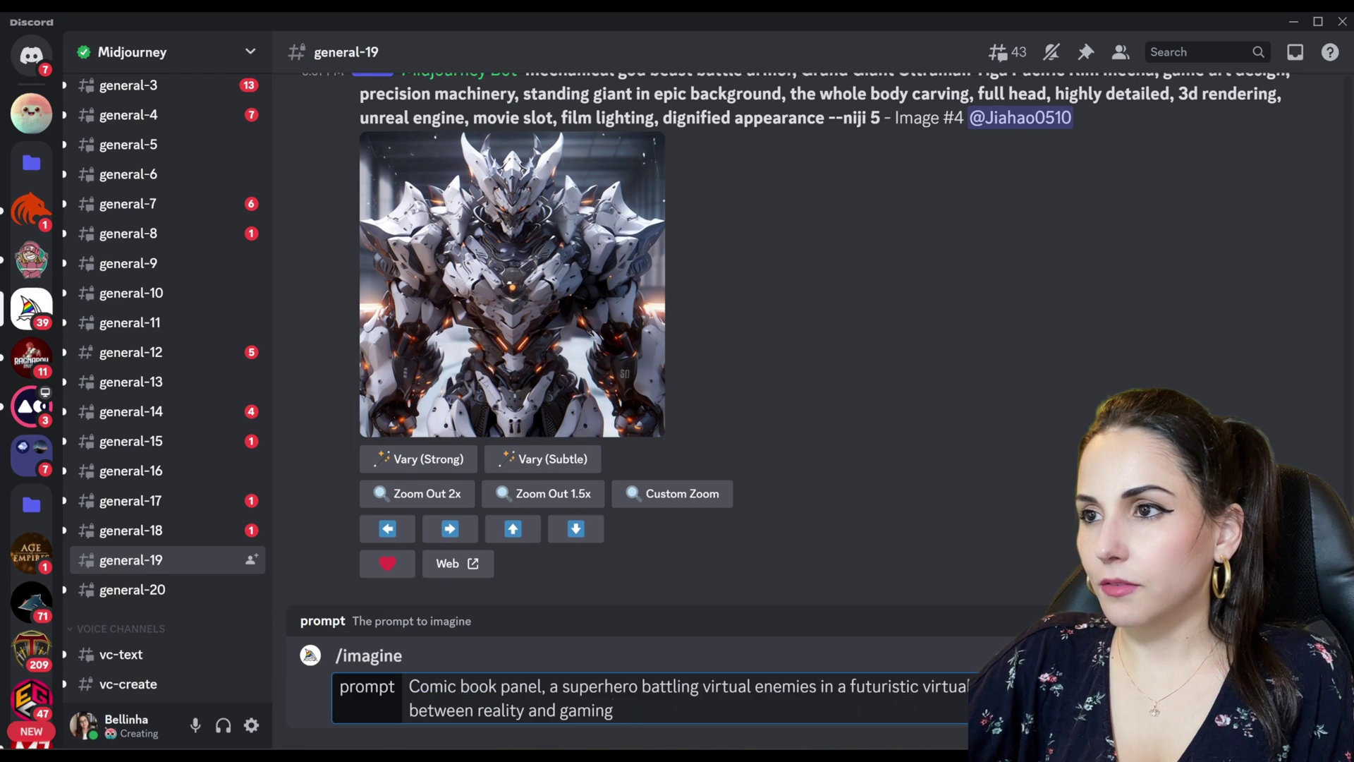
pyautogui.press('Return')
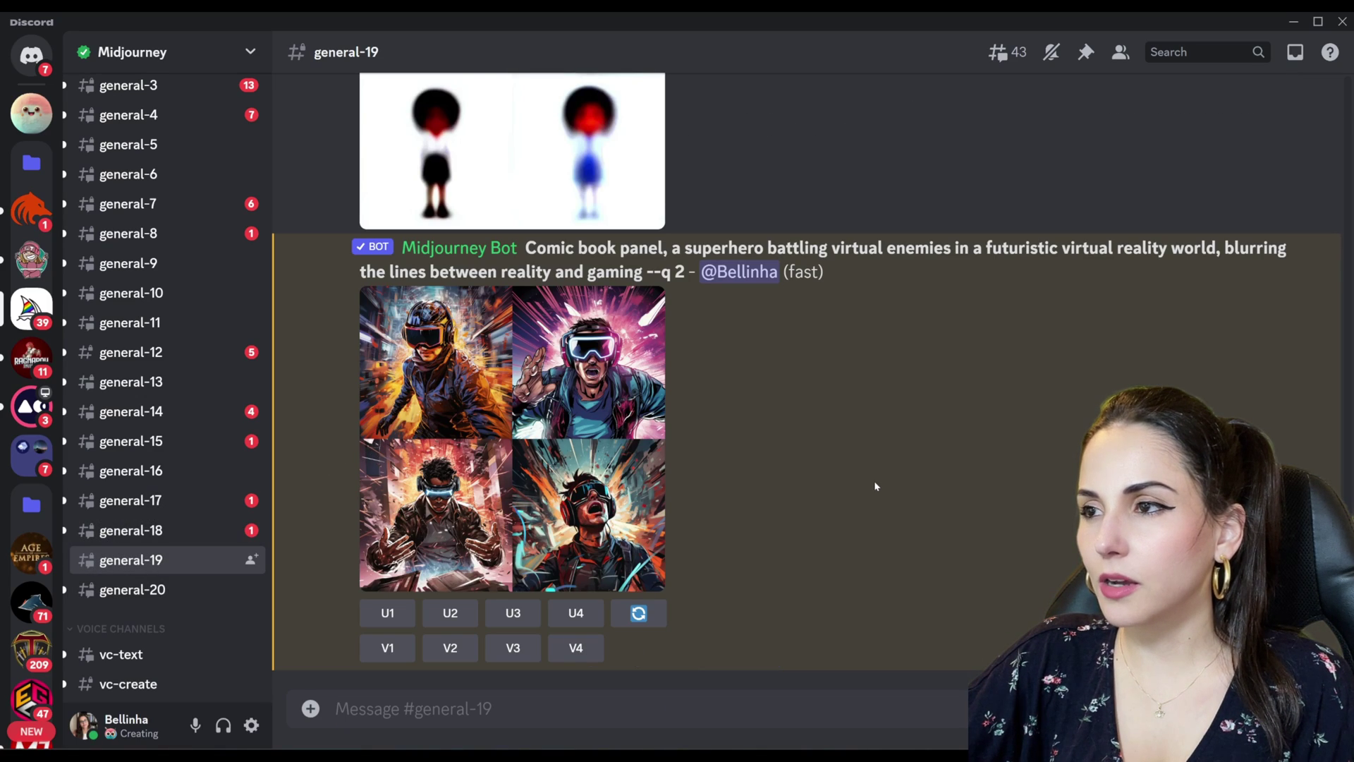
pyautogui.click(512, 439)
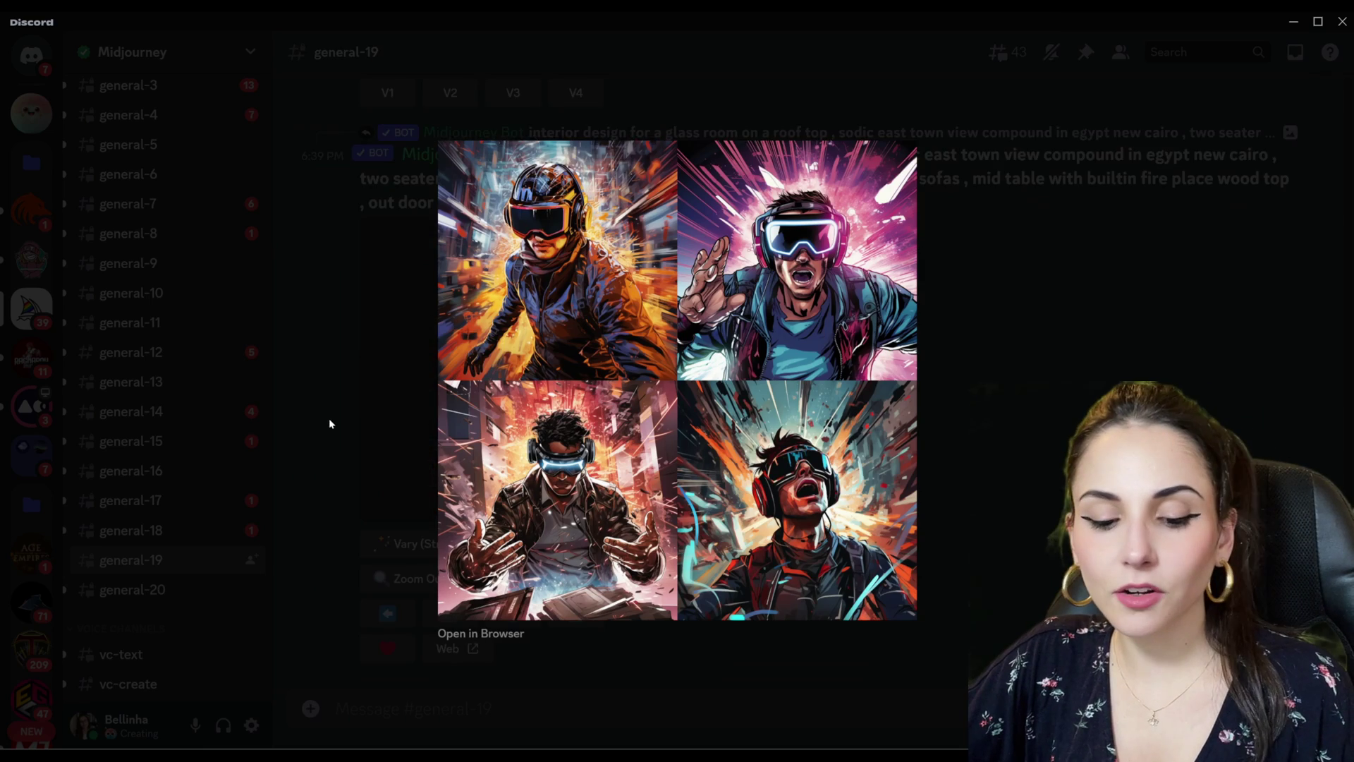
# Close the comic grid viewer and select the Pointillism prompt paragraph in ChatGPT
pyautogui.click(330, 423)
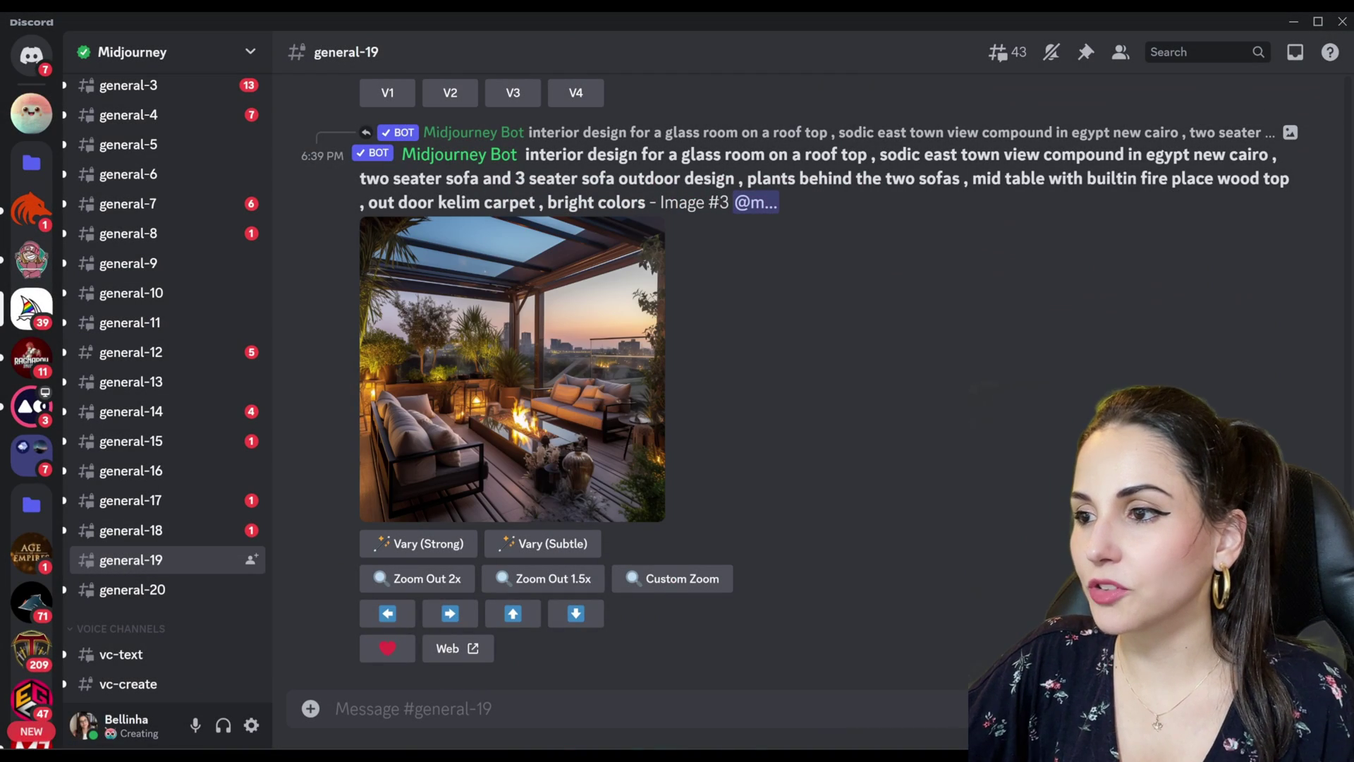
pyautogui.hotkey('alt', 'Tab')
pyautogui.moveTo(882, 444); pyautogui.dragTo(338, 414)
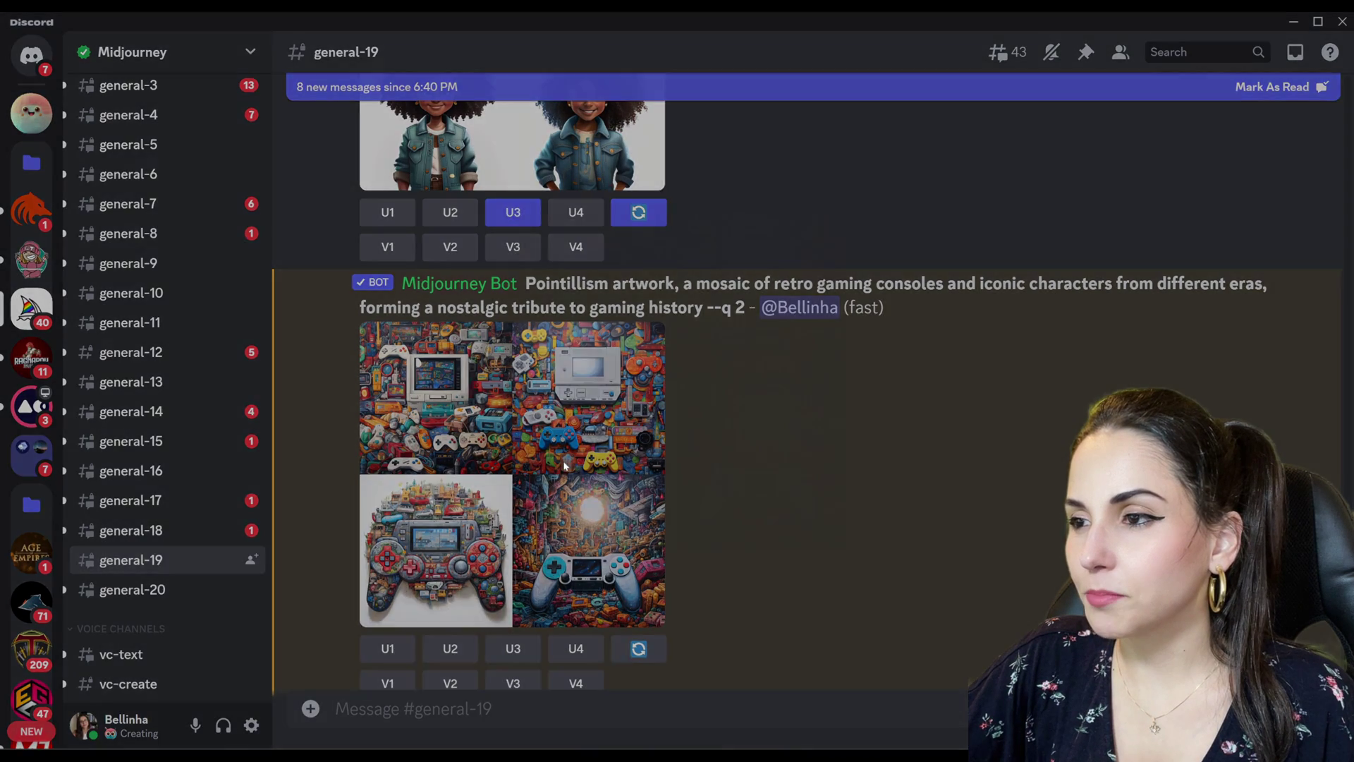
# Enlarge the Pointillism retro-gaming grid, zoom into the top-left image and browse the others
pyautogui.click(614, 450)
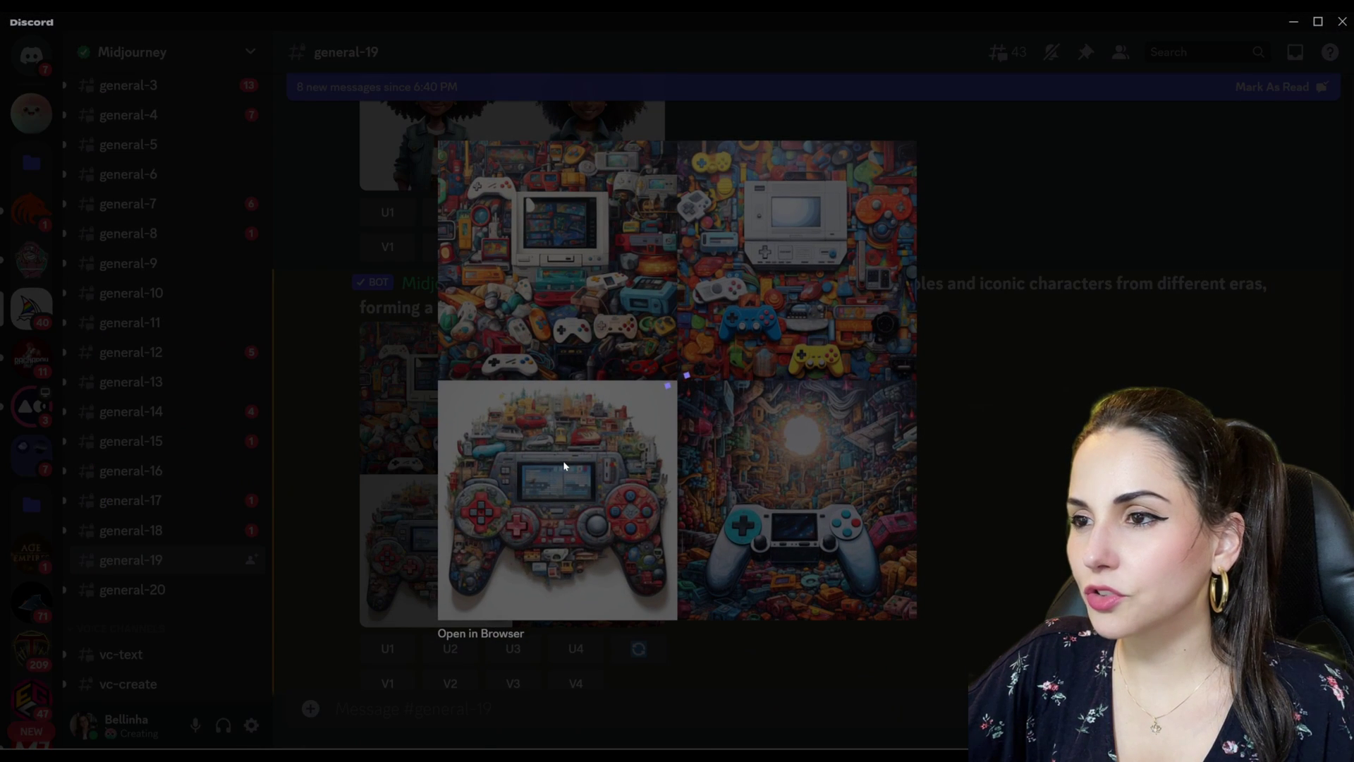
pyautogui.click(564, 466)
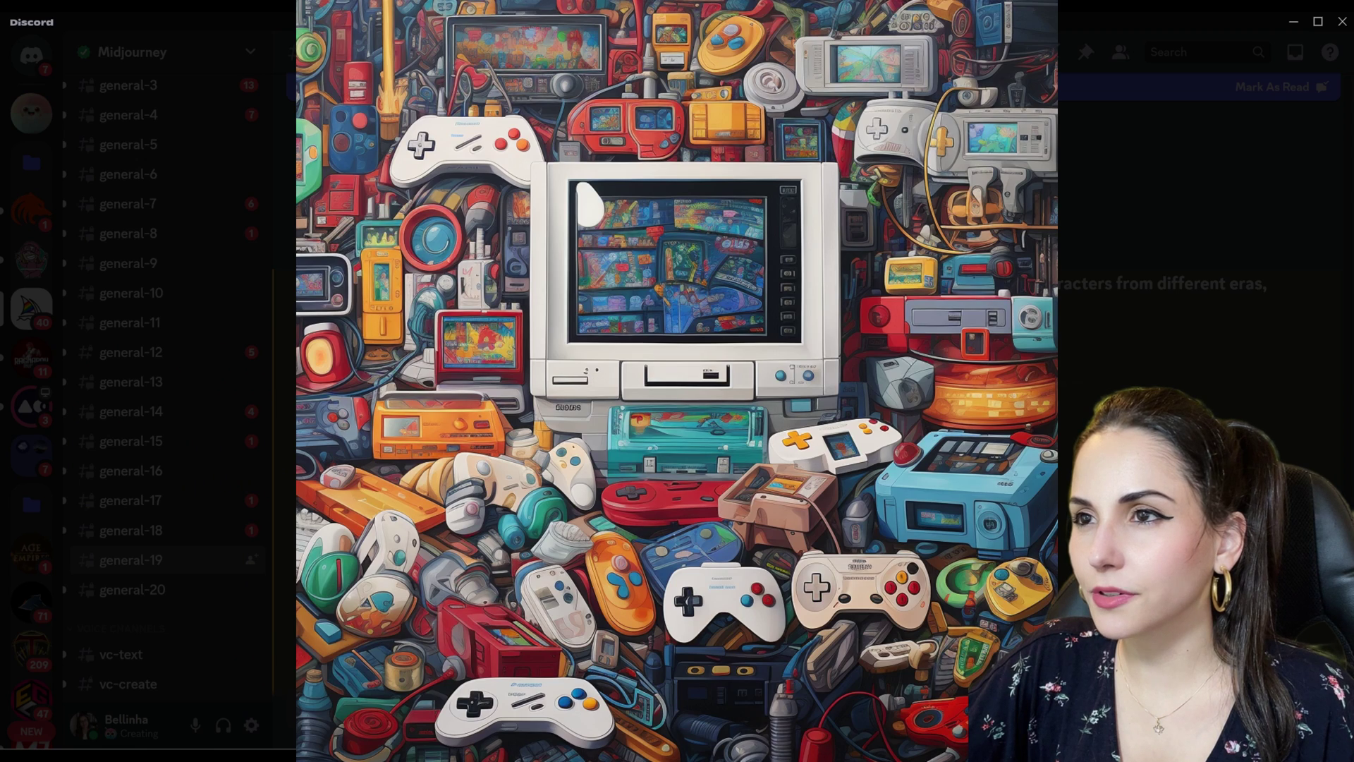
pyautogui.press('Right')
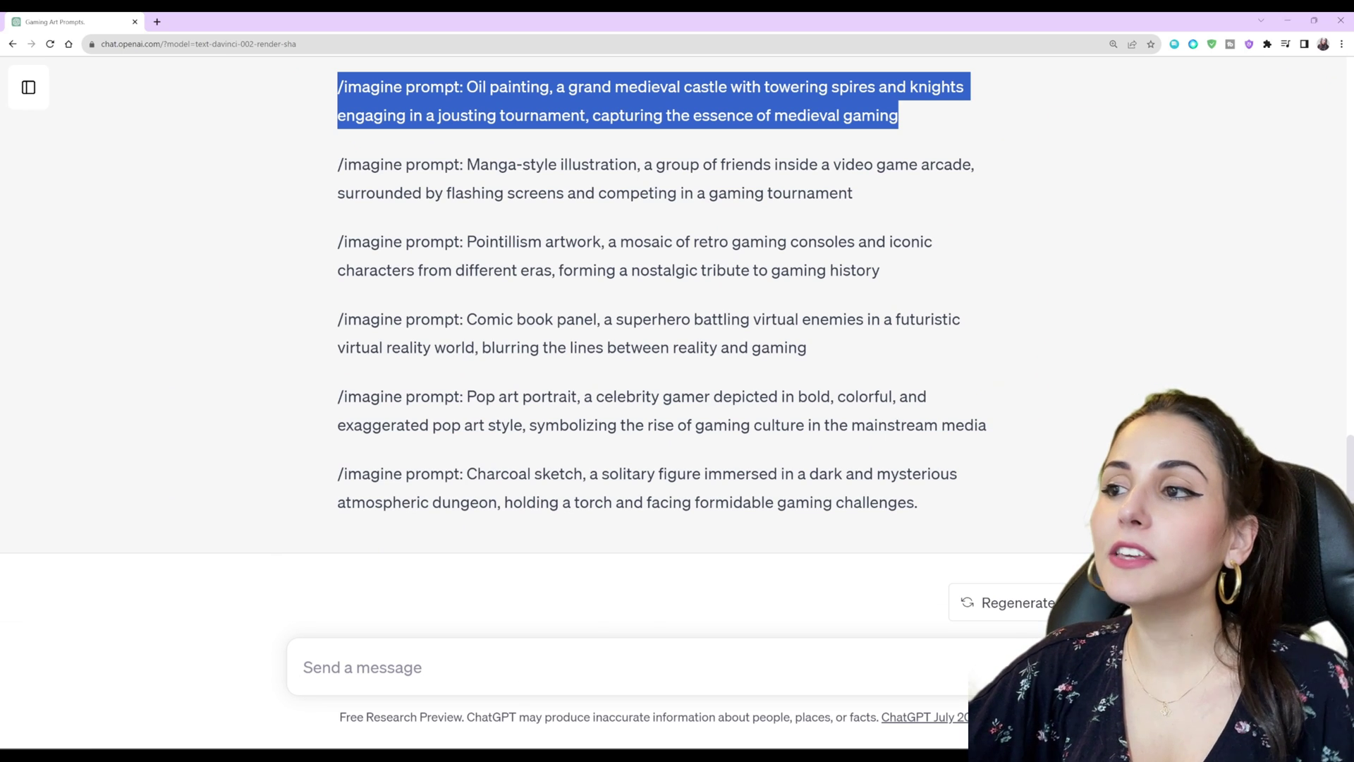
# Clear the text selection and scroll back up to the original prompt-anatomy message
pyautogui.click(636, 317)
pyautogui.scroll(10, 635, 318)
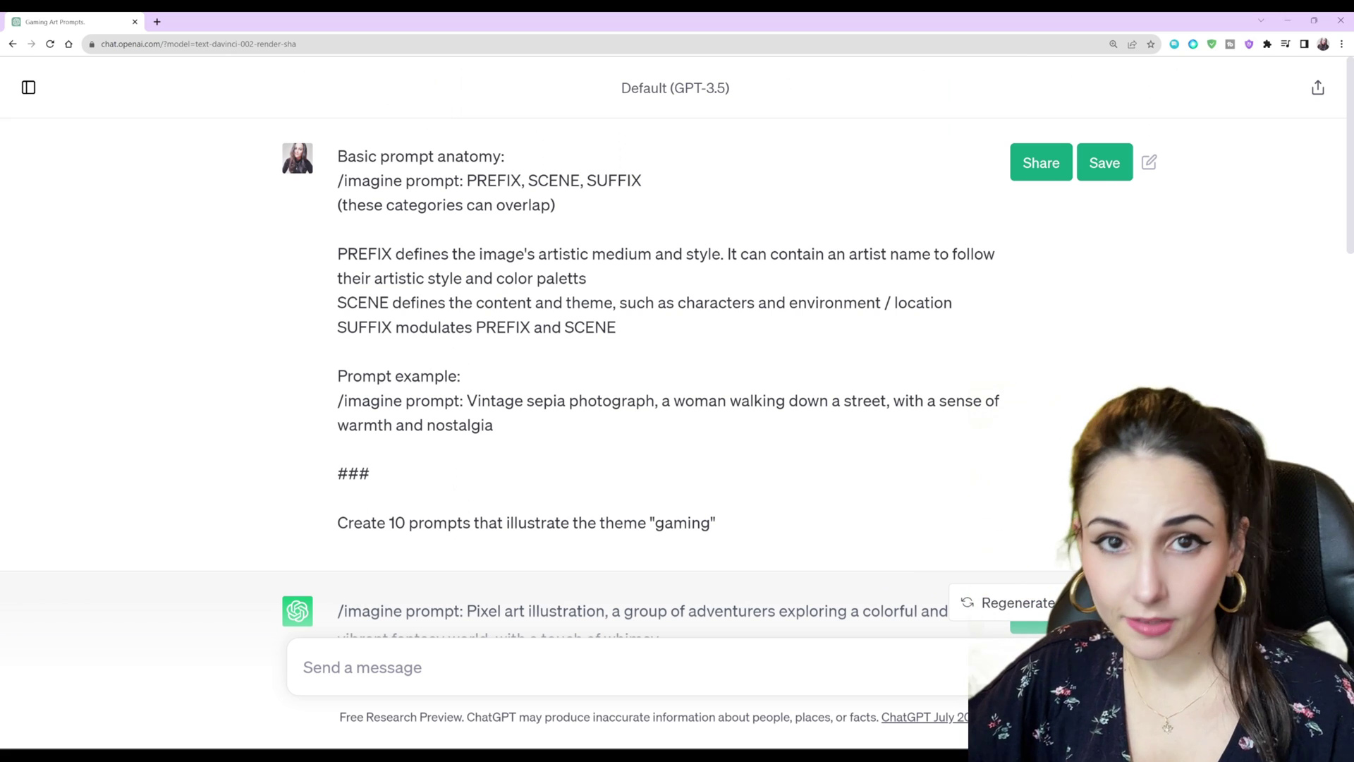
# Copy the original prompt-anatomy message and paste it into the message box
pyautogui.moveTo(730, 527); pyautogui.dragTo(339, 153)
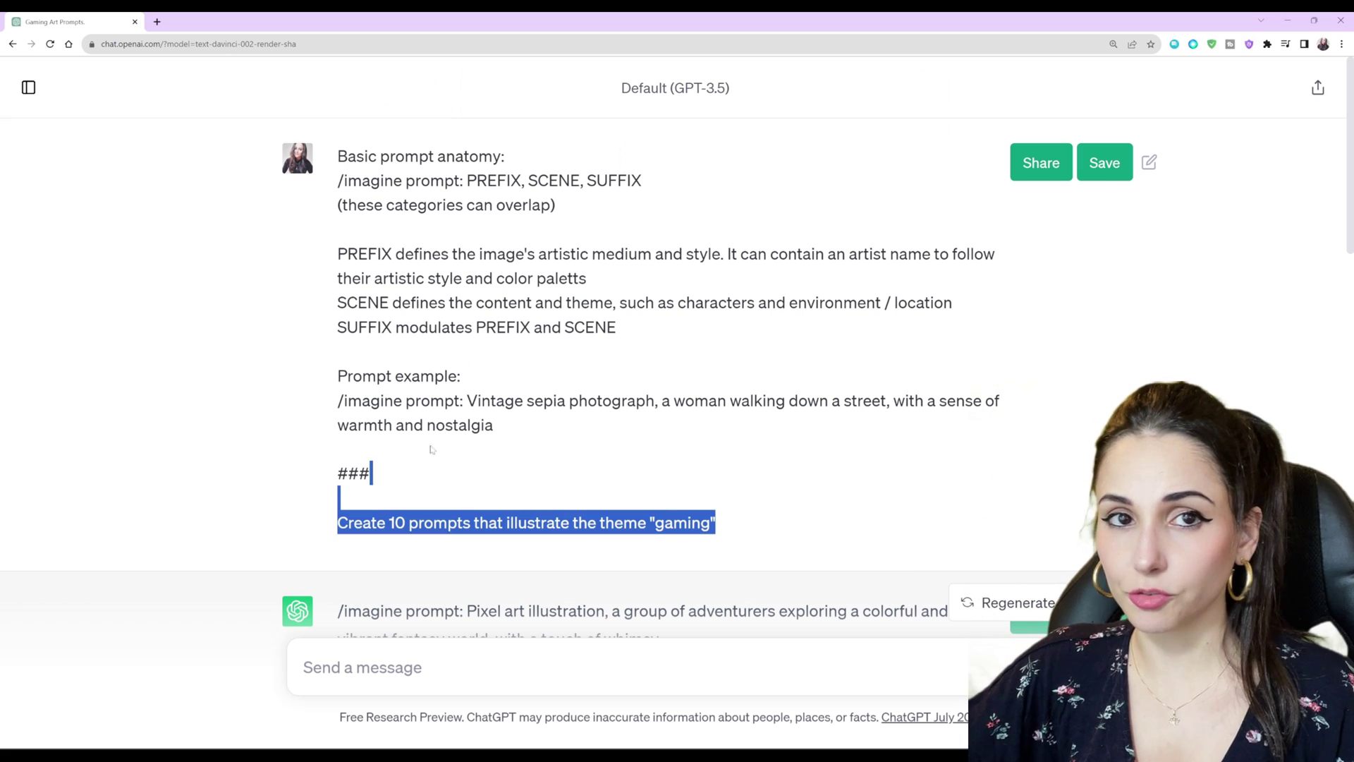
pyautogui.click(446, 678)
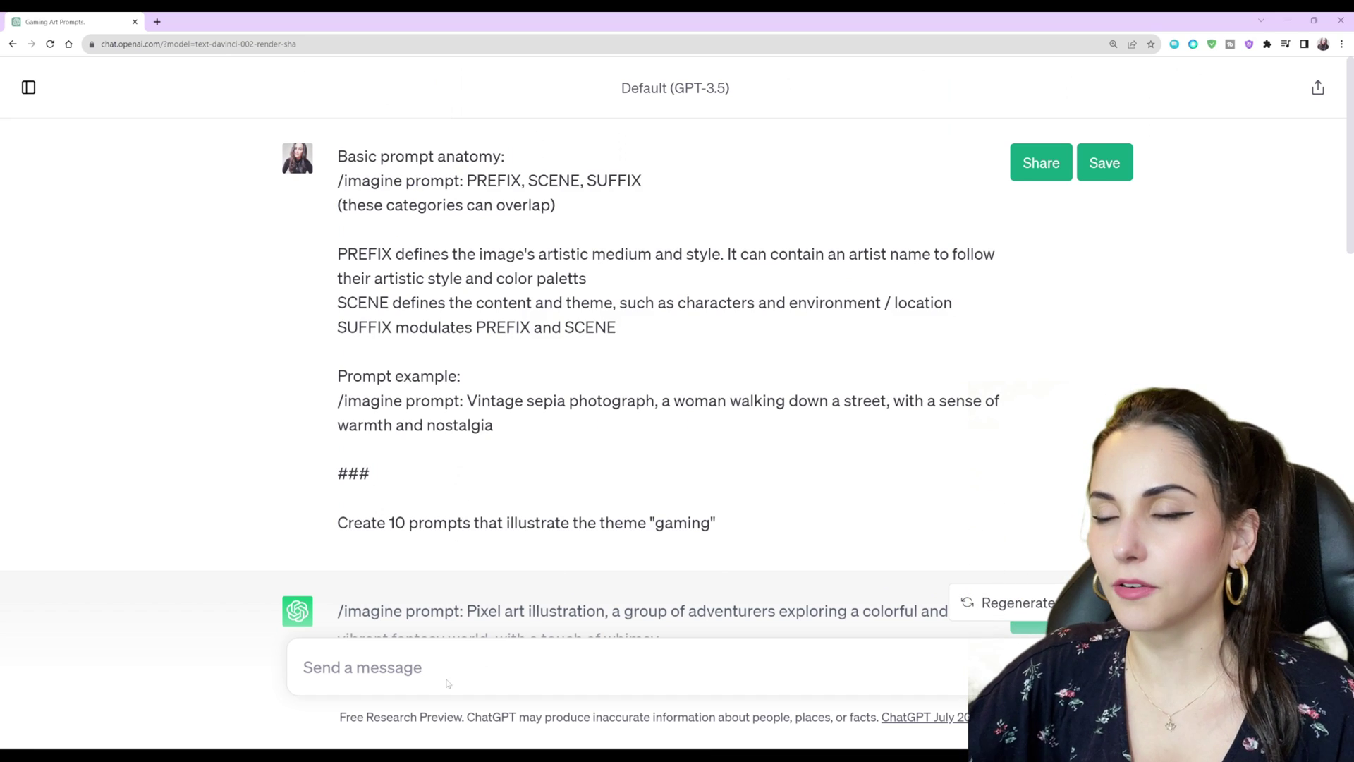
pyautogui.hotkey('ctrl', 'v')
pyautogui.scroll(3, 635, 614)
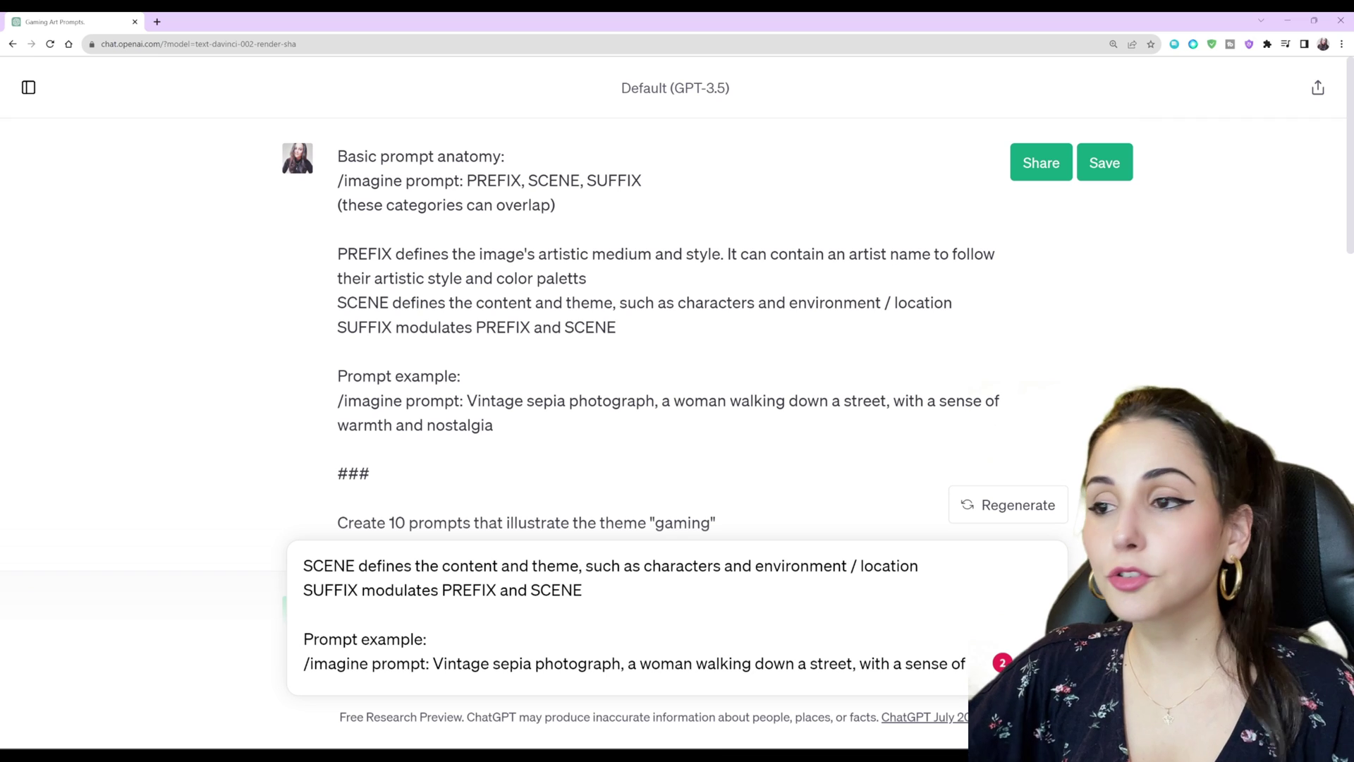
pyautogui.scroll(-2, 635, 614)
pyautogui.scroll(2, 635, 614)
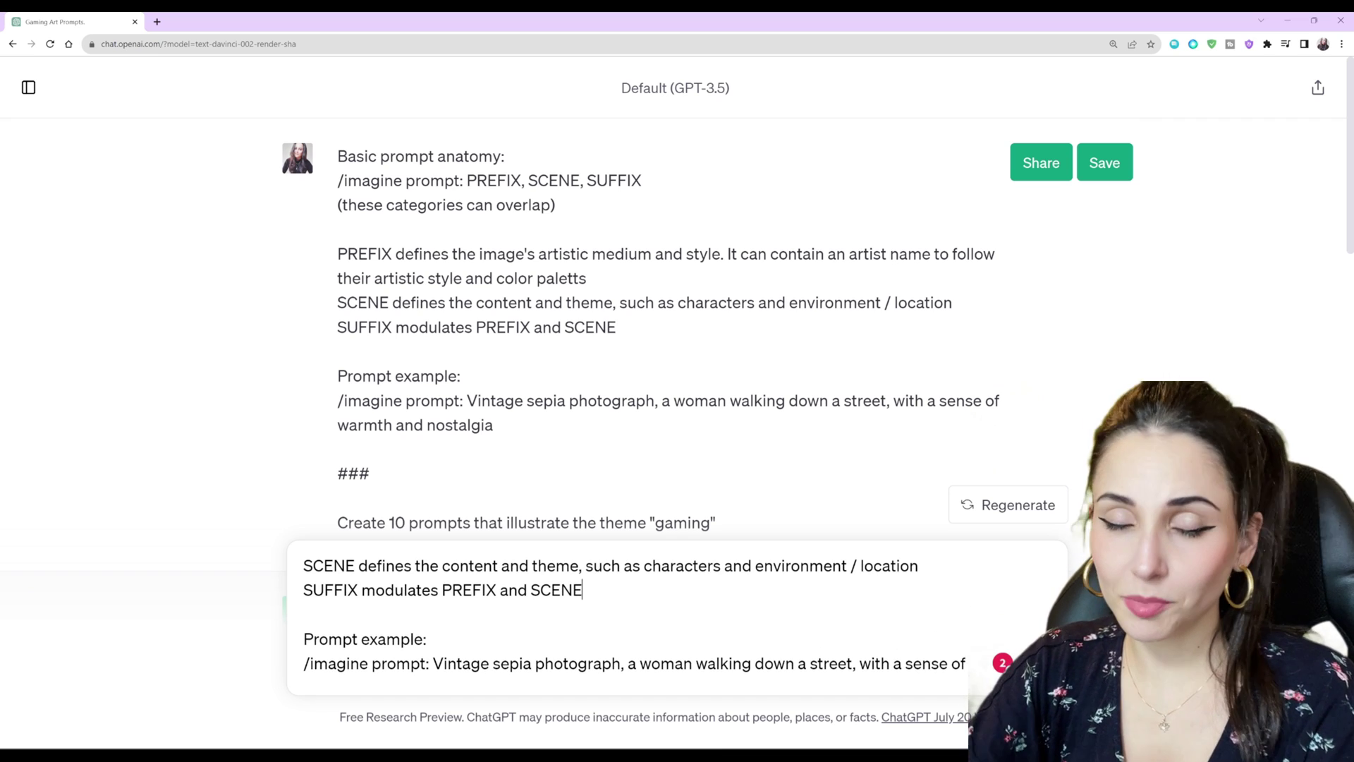
pyautogui.scroll(-2, 635, 614)
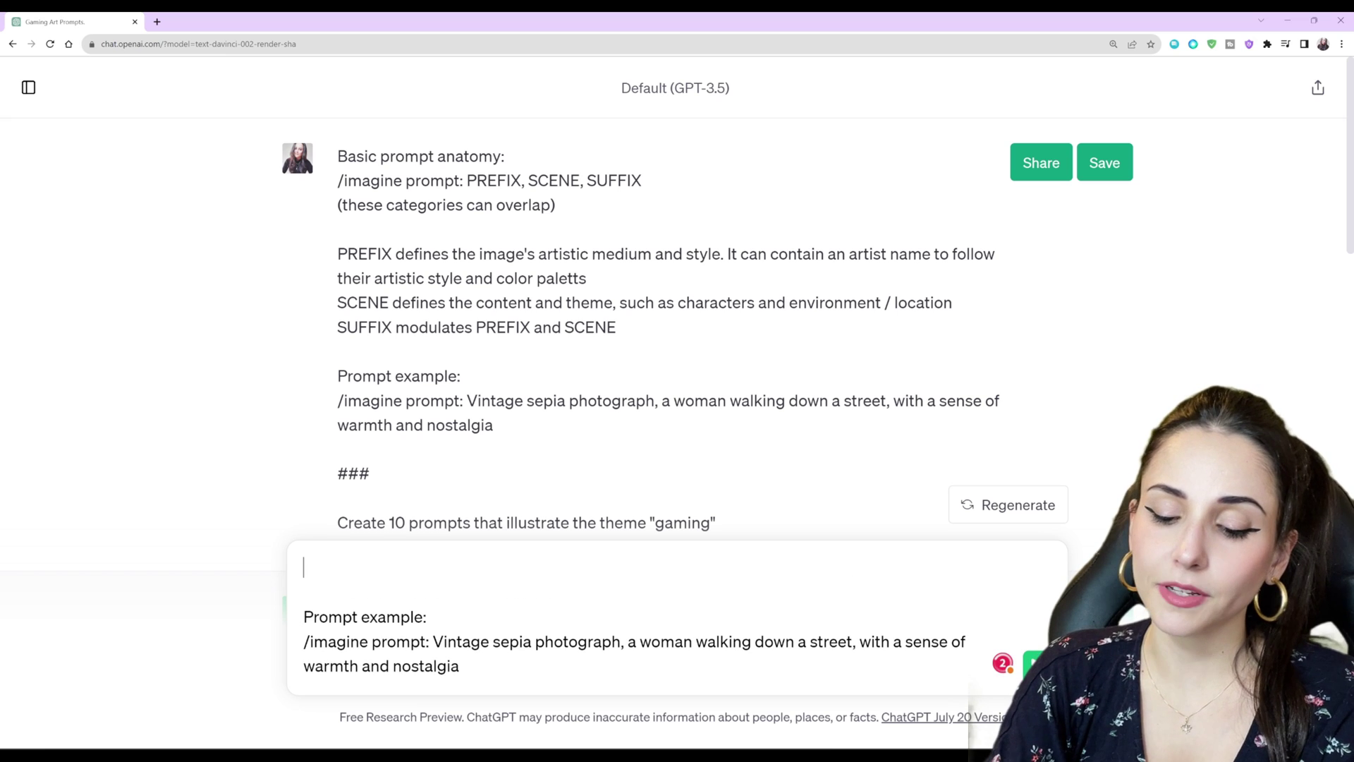
pyautogui.write('You')
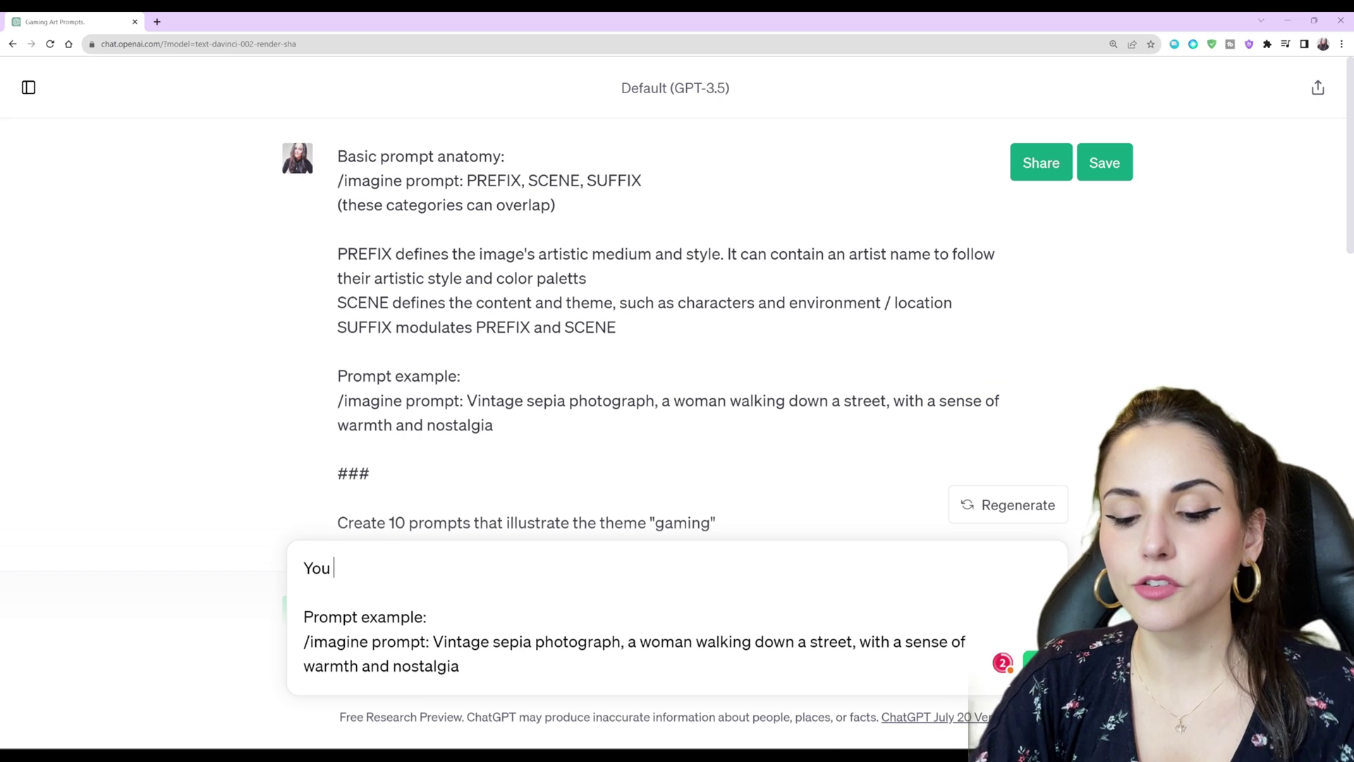
pyautogui.write(' can group b')
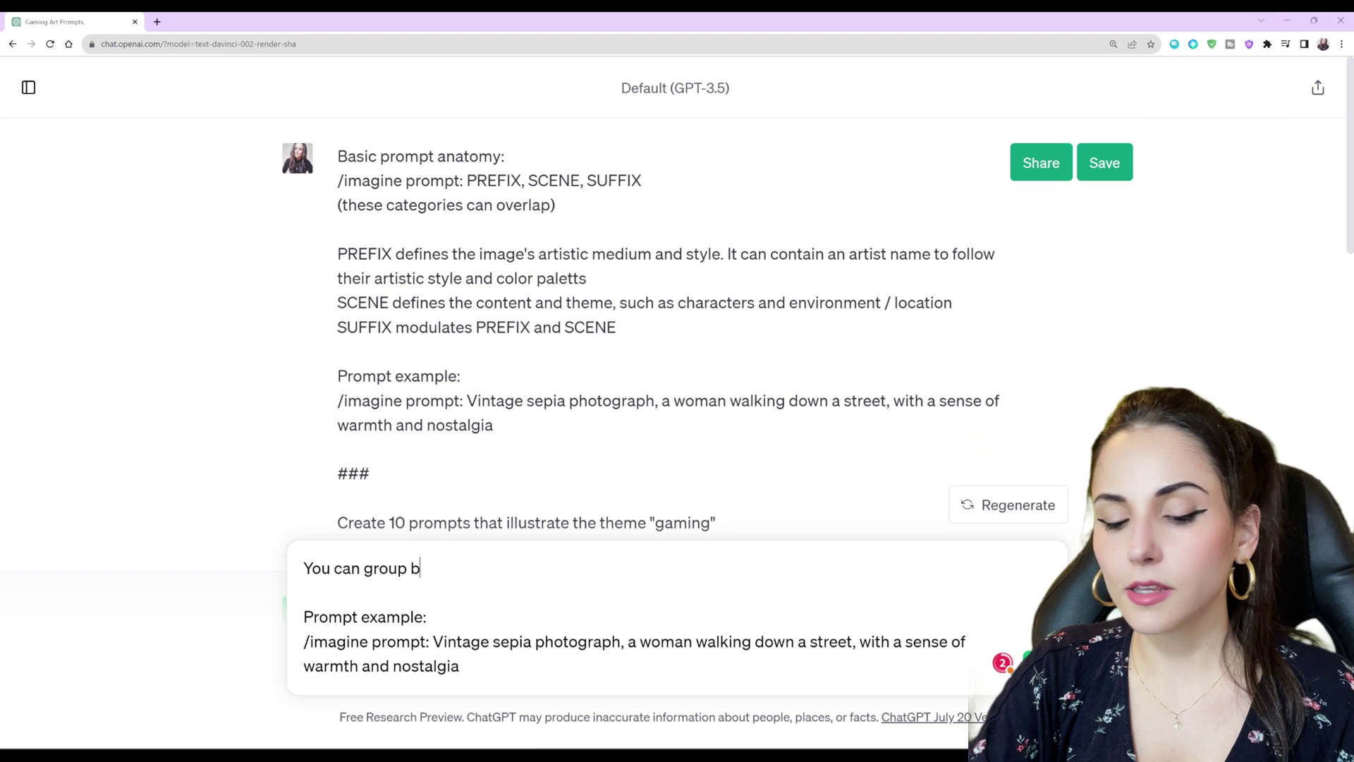
pyautogui.press('BackSpace')
pyautogui.write('variations in comm')
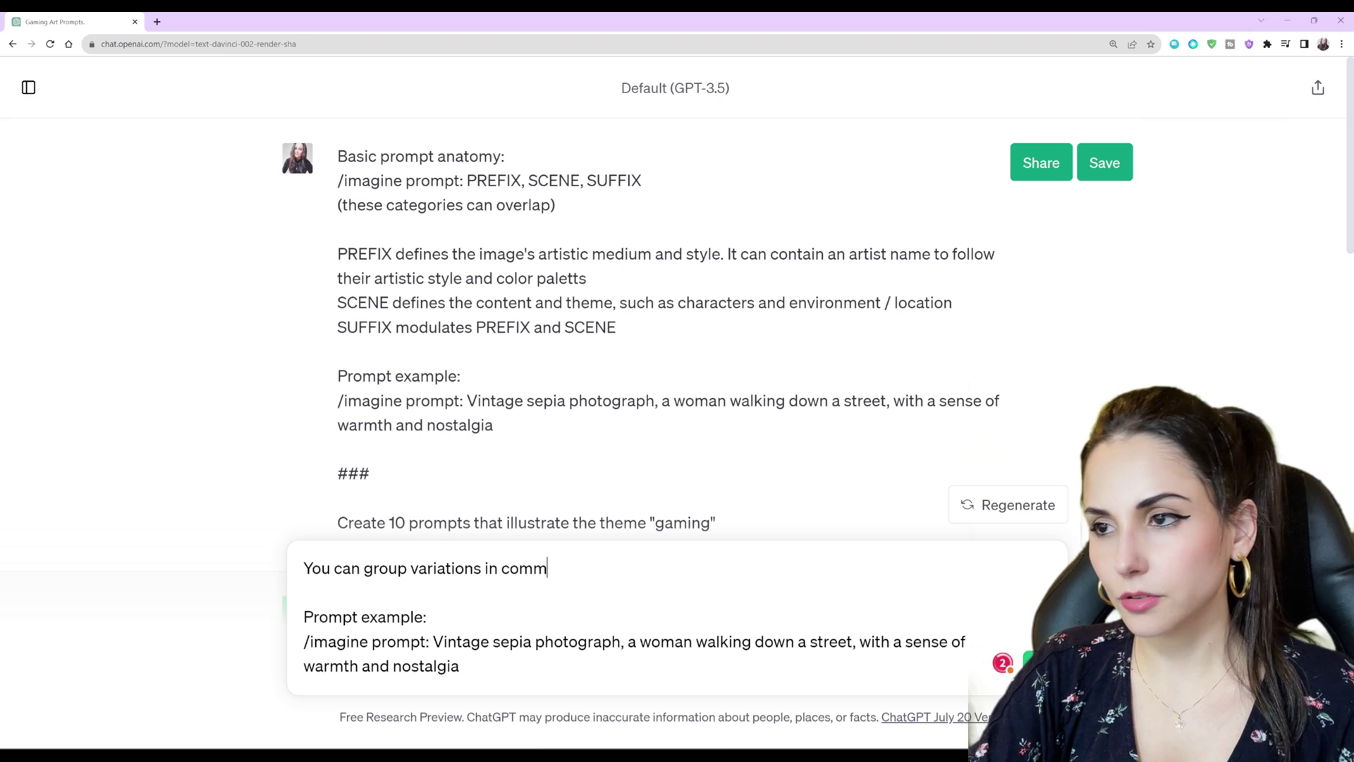
pyautogui.write('a-separated lists:')
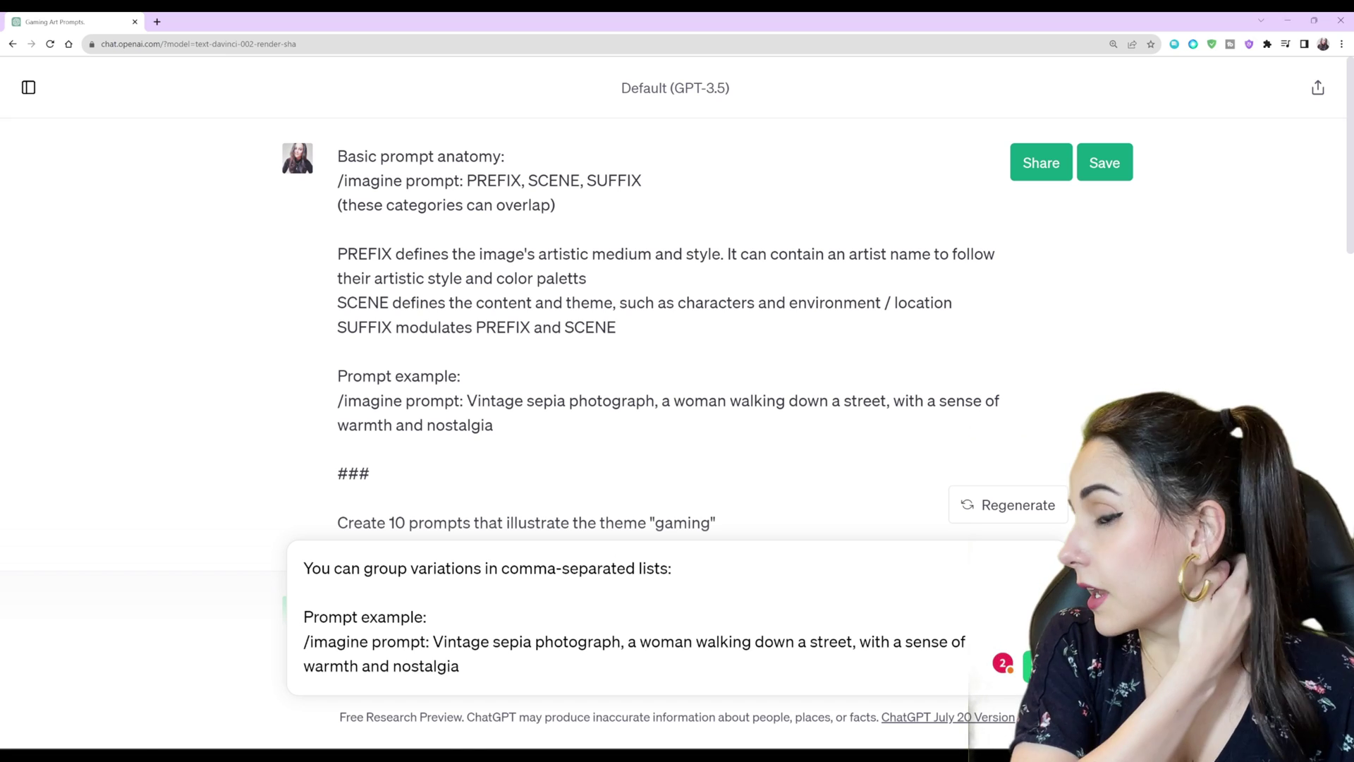
# Add the comma-separated variations line with the {PREFIX 1, ...} placeholder example
pyautogui.hotkey('shift', 'Return')
pyautogui.write('{PREFI')
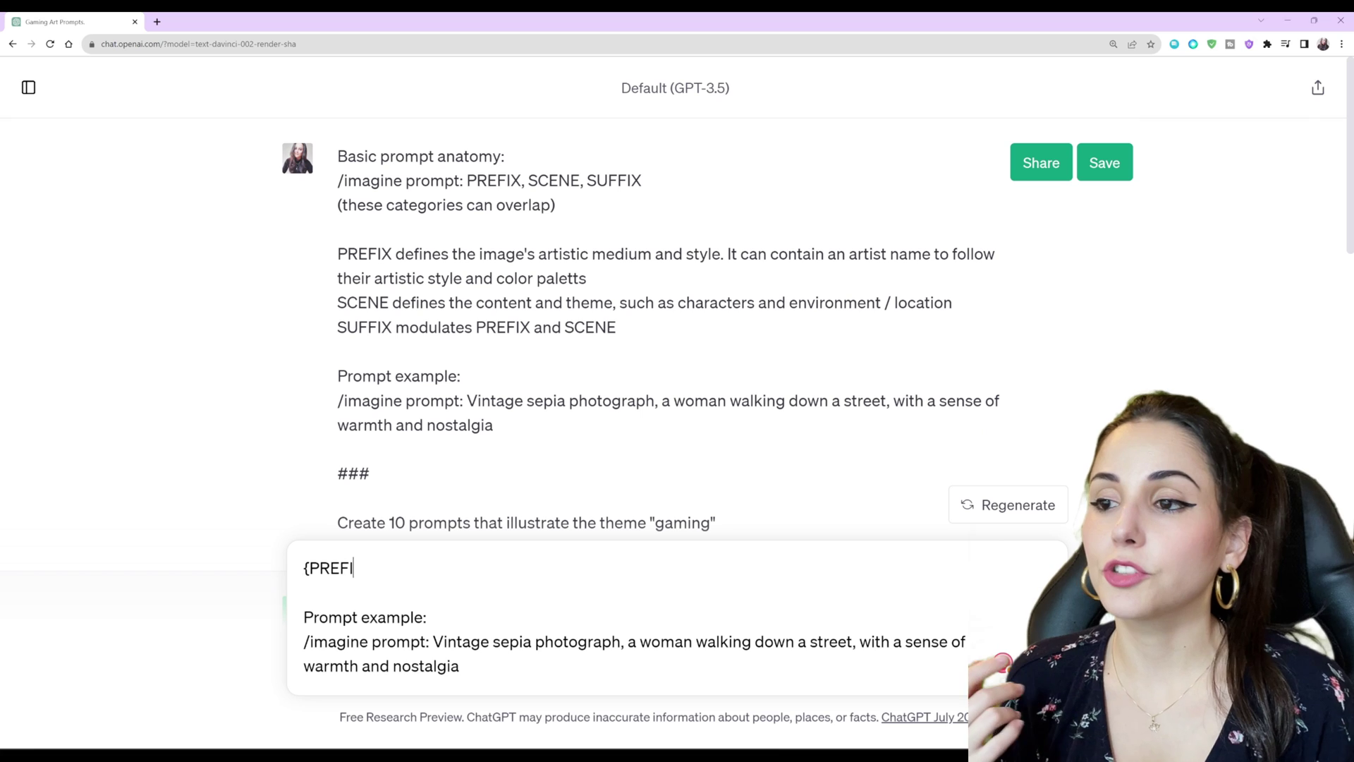
pyautogui.write('X!')
pyautogui.write('1')
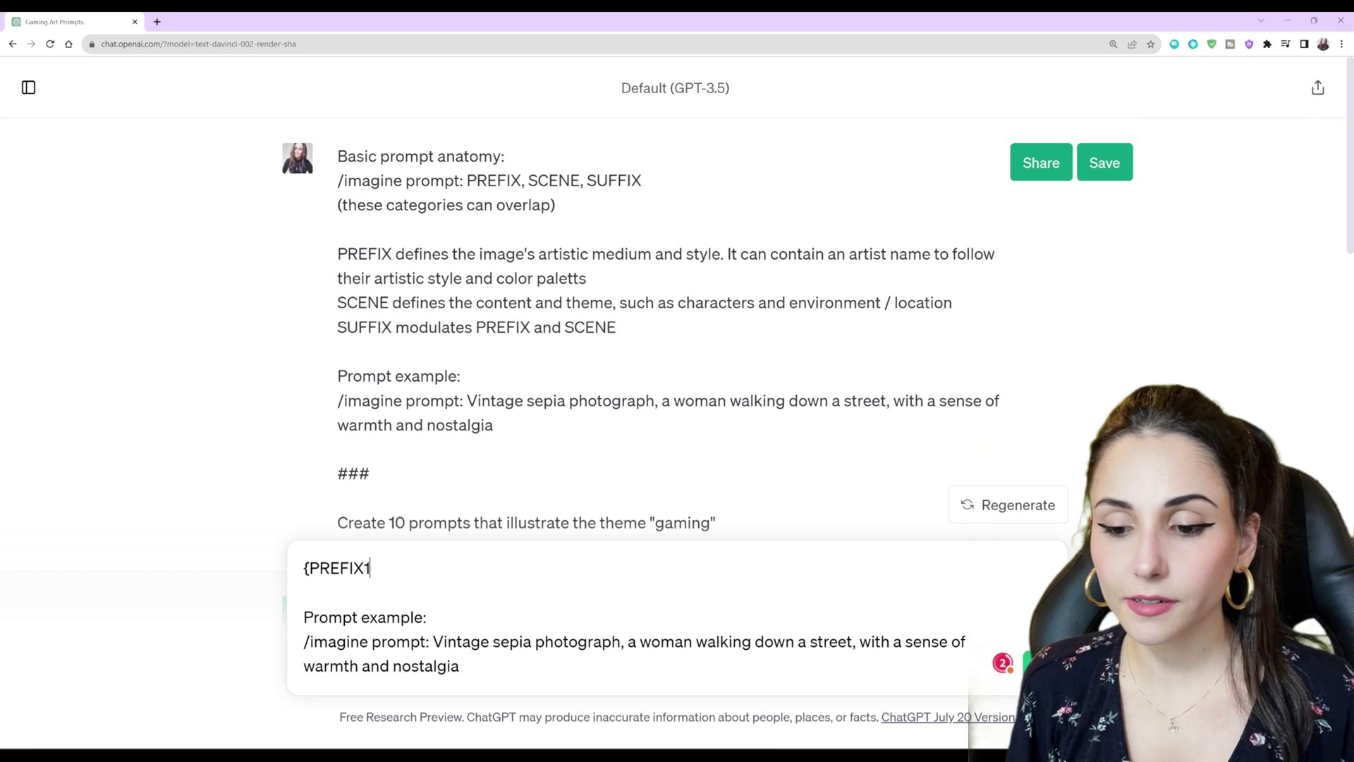
pyautogui.write('}')
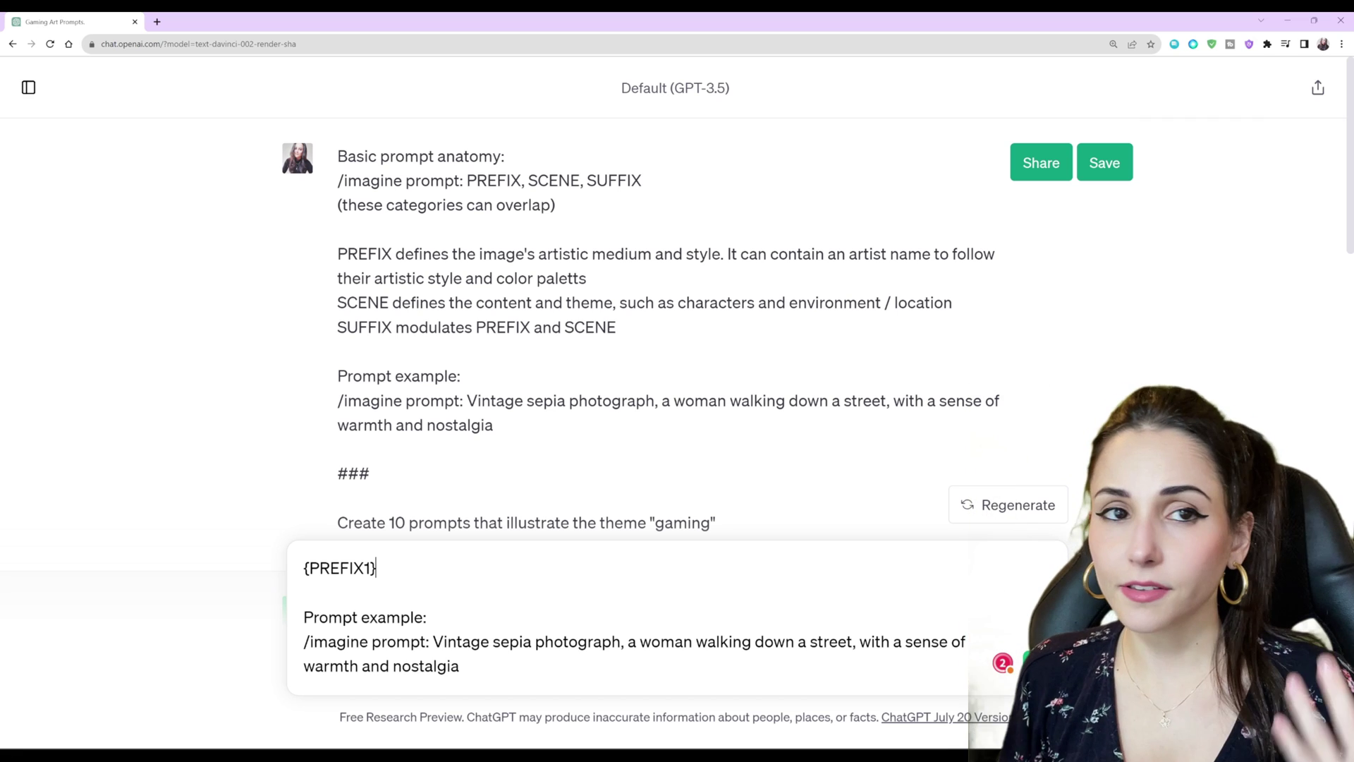
pyautogui.hotkey('shift', 'Left')
pyautogui.hotkey('shift', 'Left')
pyautogui.hotkey('shift', 'Left')
pyautogui.hotkey('shift', 'Home')
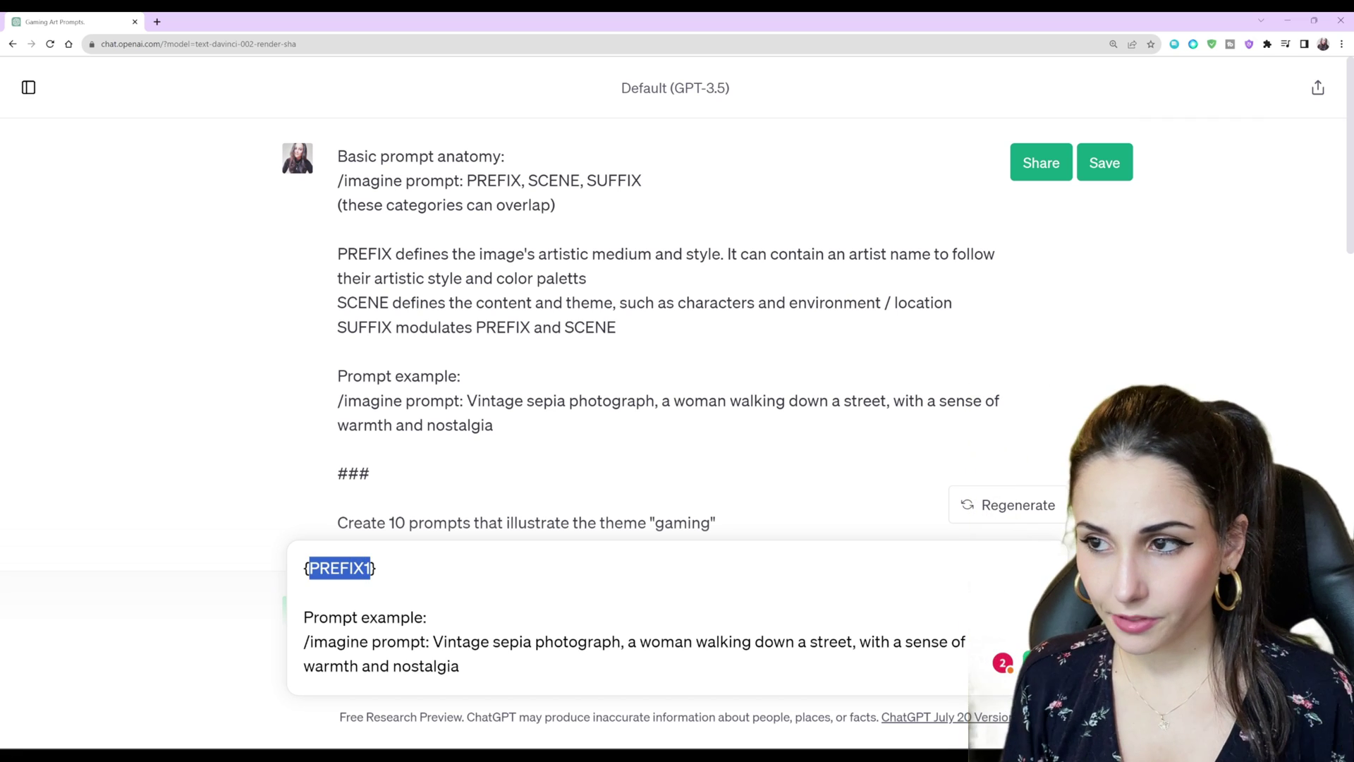
pyautogui.hotkey('ctrl', 'c')
pyautogui.press('End')
pyautogui.write(', PREFIX1')
pyautogui.press('BackSpace')
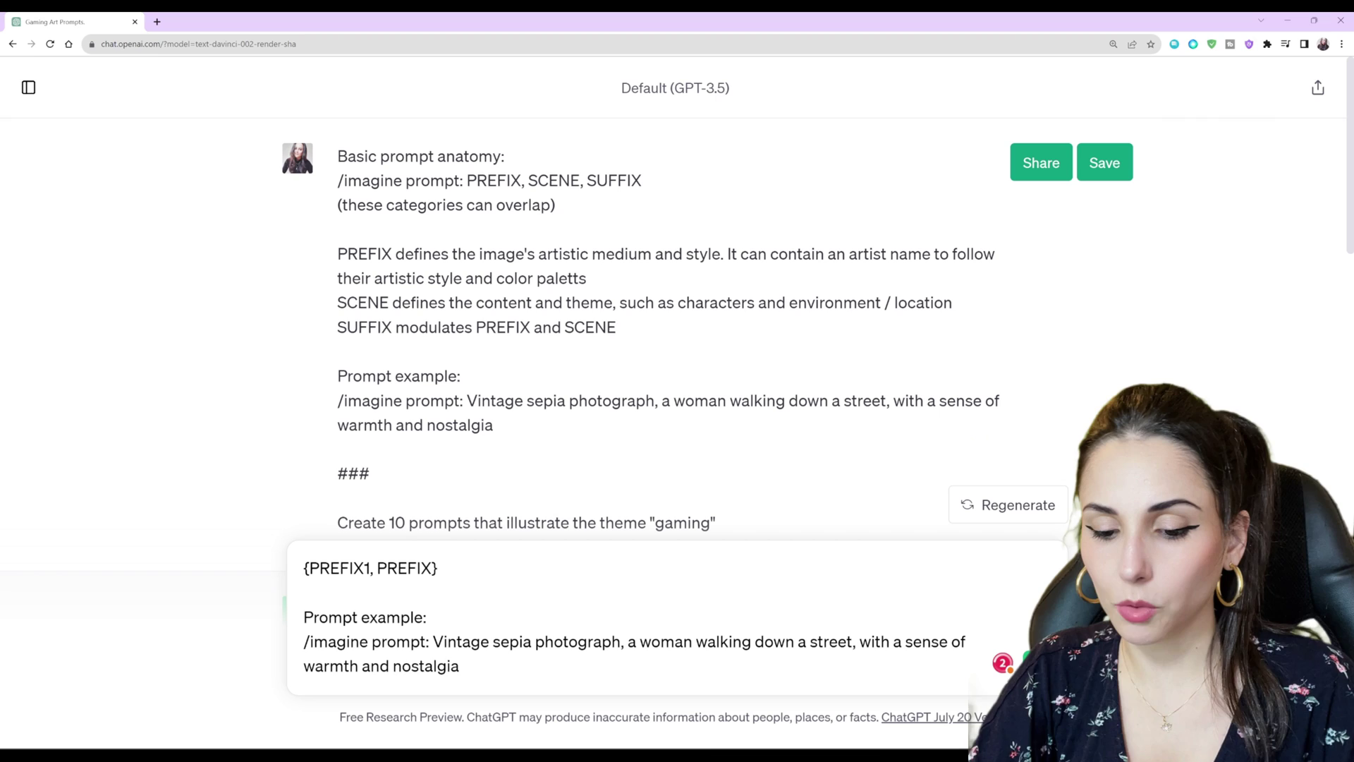
pyautogui.write('2, PREFIX1')
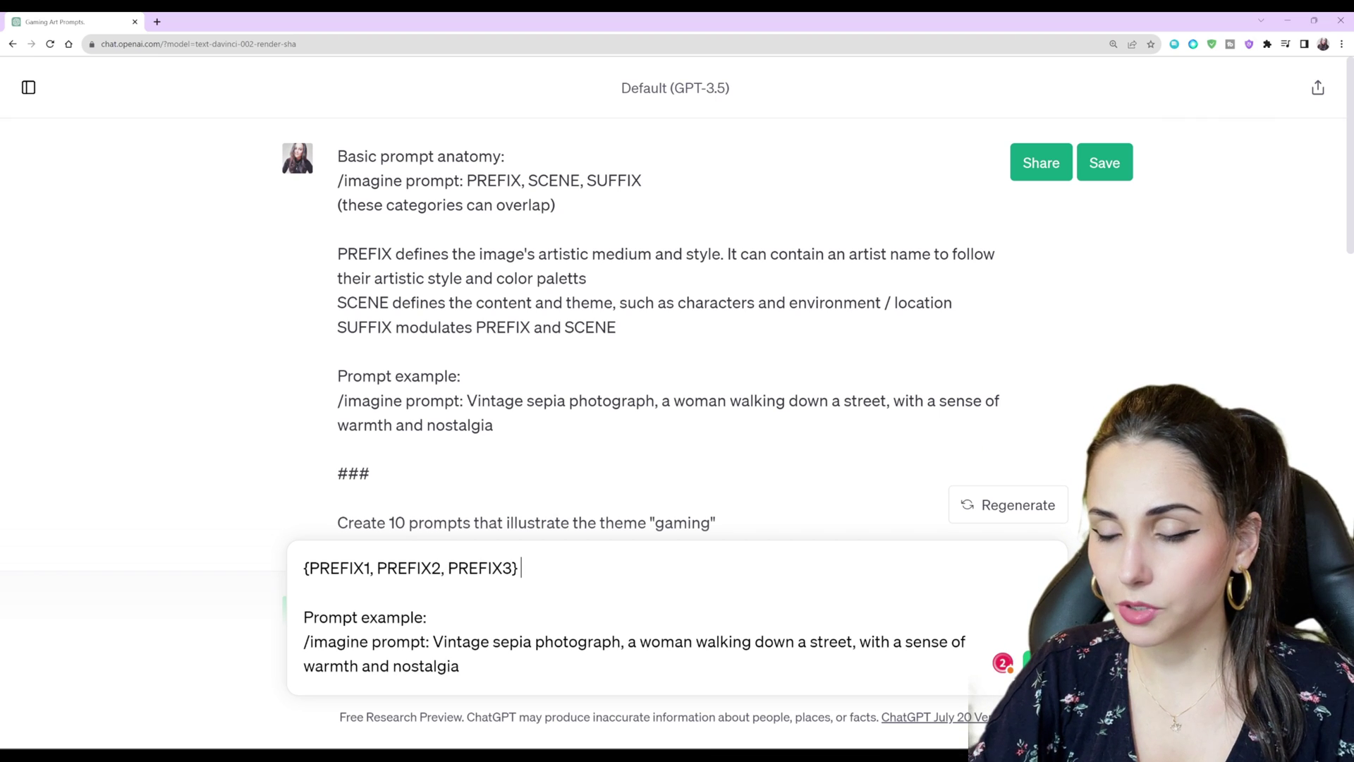
pyautogui.write('SCENE1')
pyautogui.doubleClick(571, 569)
pyautogui.hotkey('ctrl', 'c')
pyautogui.press('End')
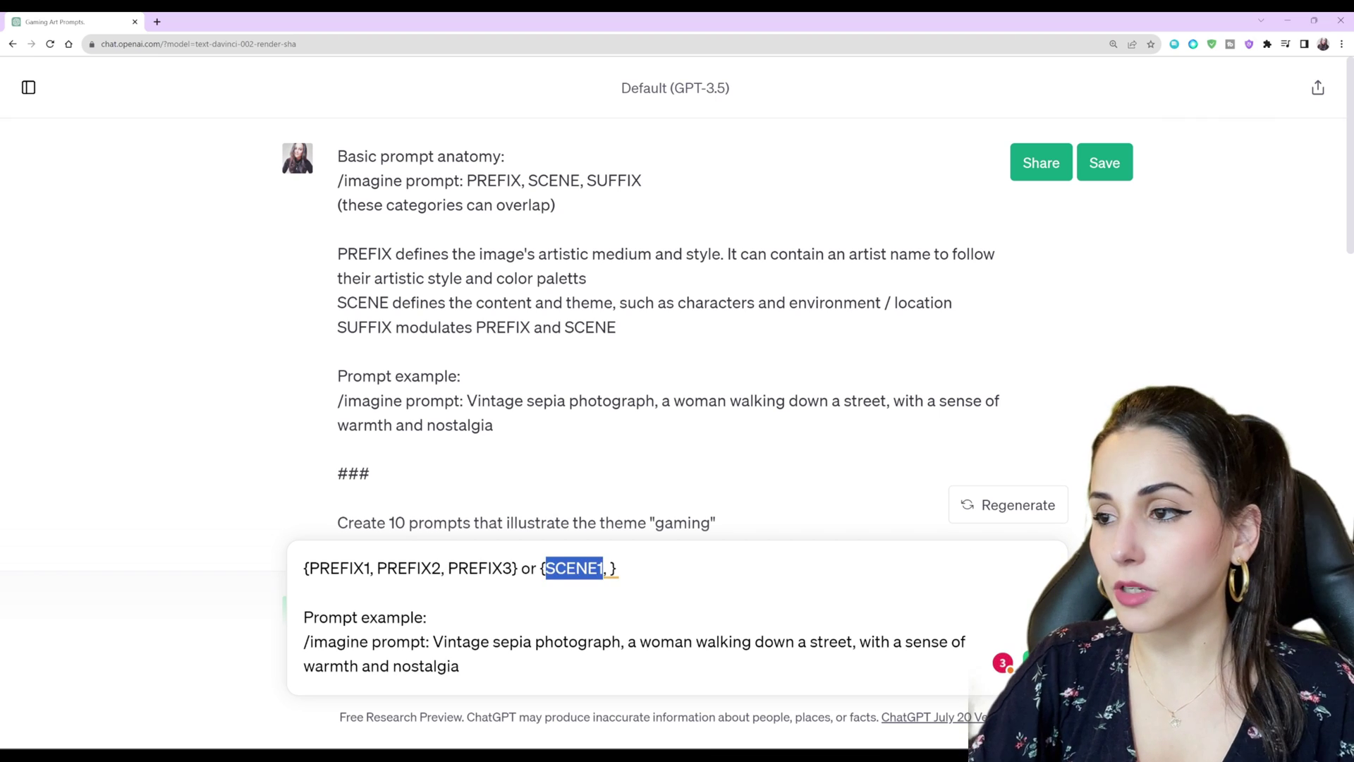
pyautogui.write(', SCENE1} or {}SUFFIX 1, SUFFIX')
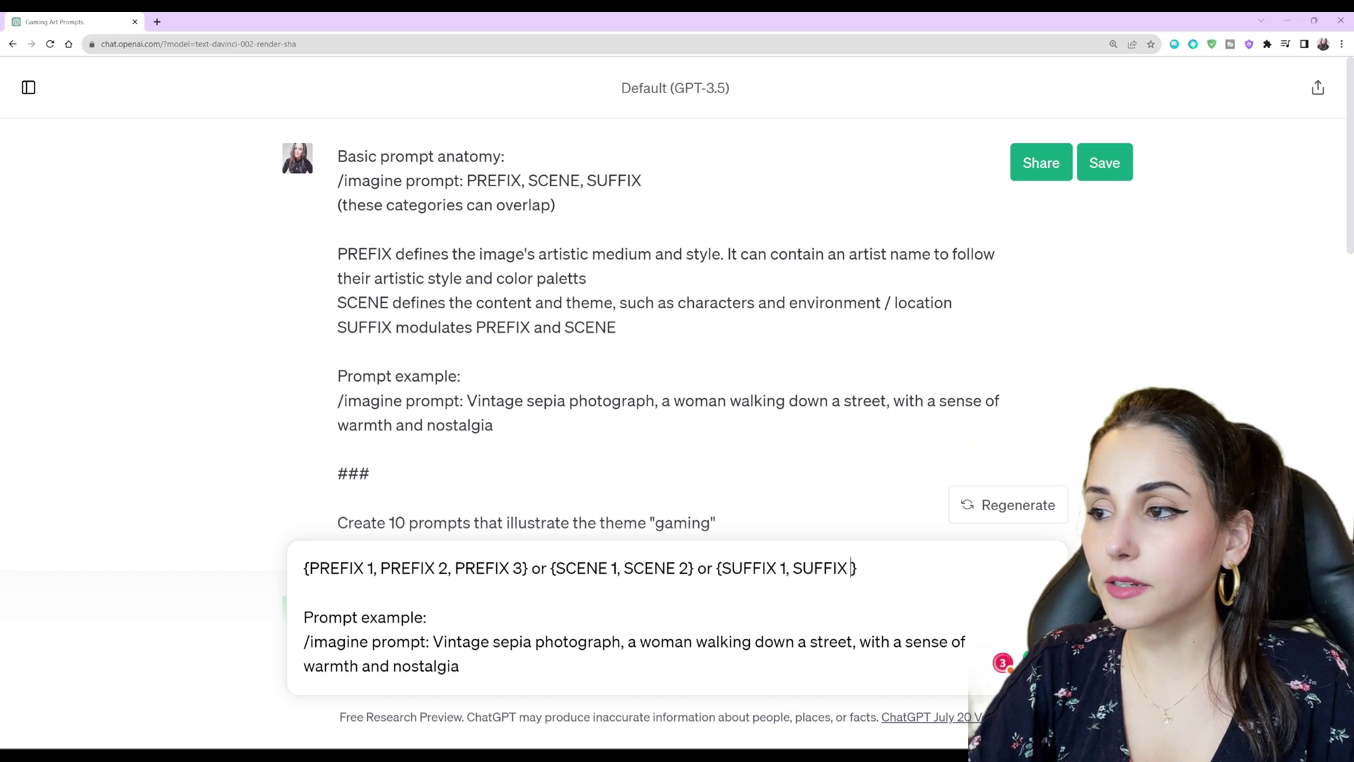
pyautogui.write(' 2')
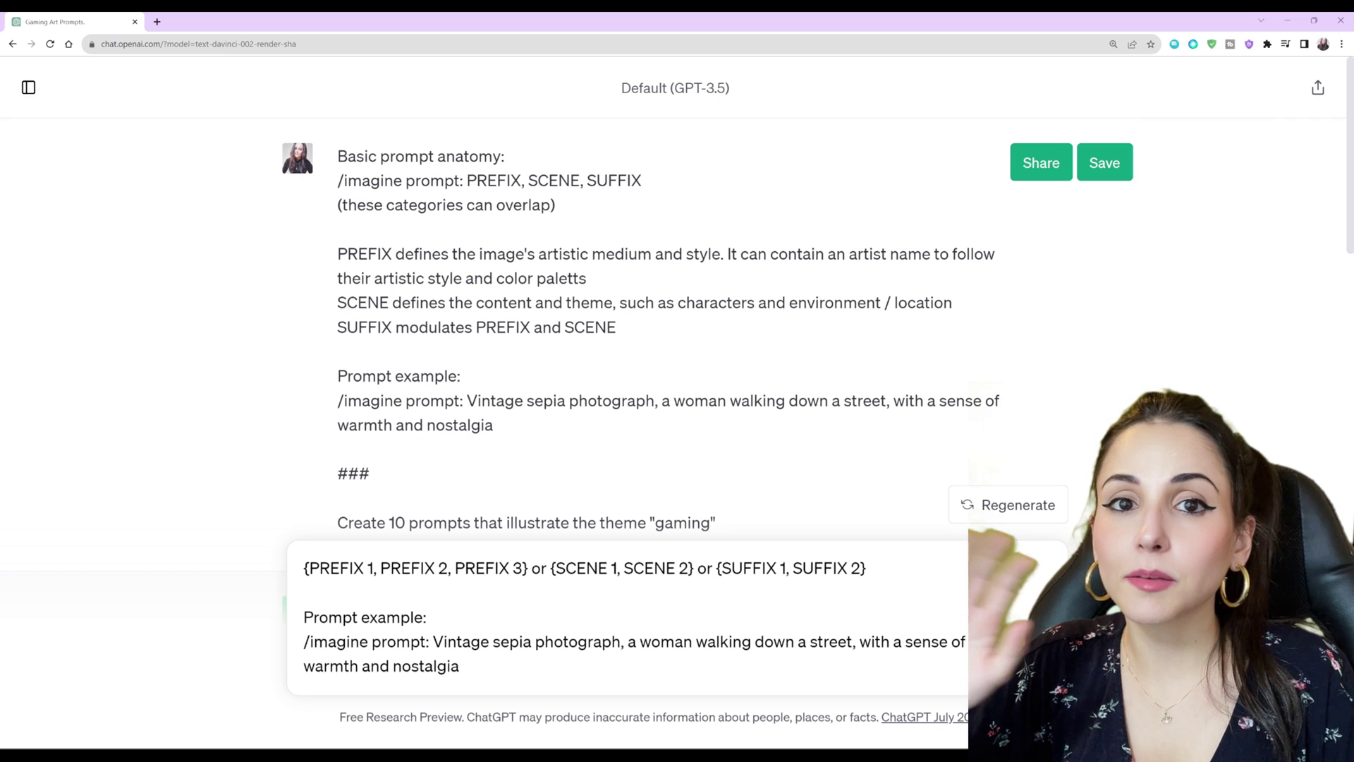
# Add the 'Important' no-commas rule, the "cat" theme, and 2 prefix and 3 scene variations
pyautogui.hotkey('shift', 'Return')
pyautogui.write('Important: when using variations, each item in the list must be a single word or phrase without')
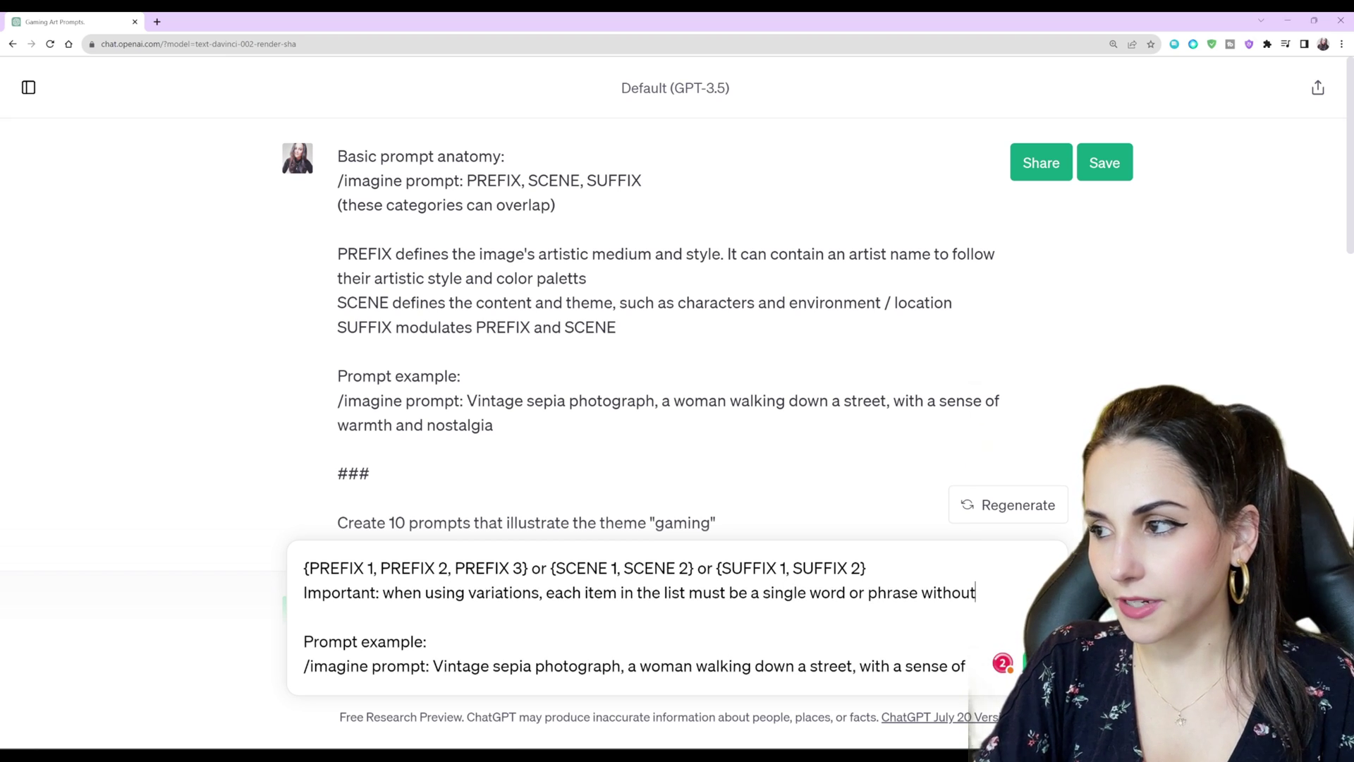
pyautogui.write("comma, so we don't break the syntax")
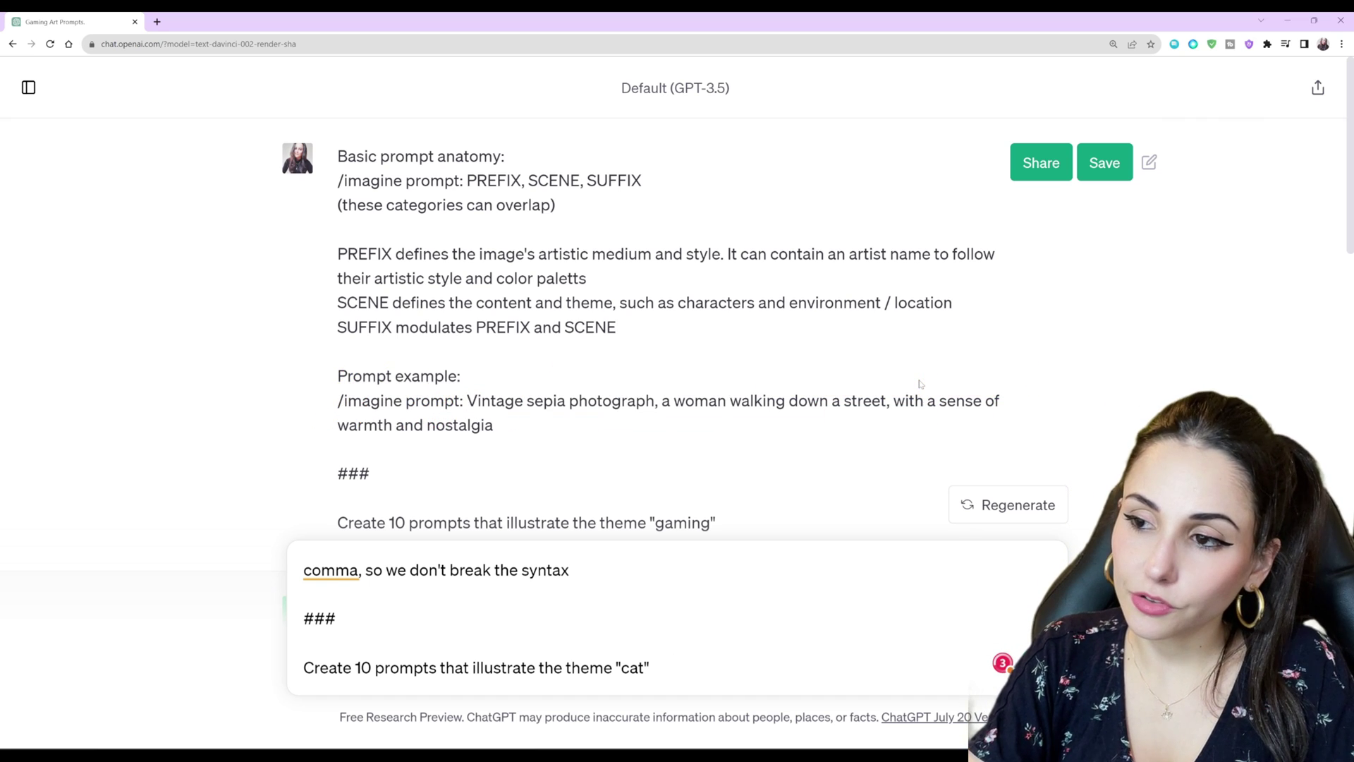
pyautogui.hotkey('shift', 'Return')
pyautogui.write('U')
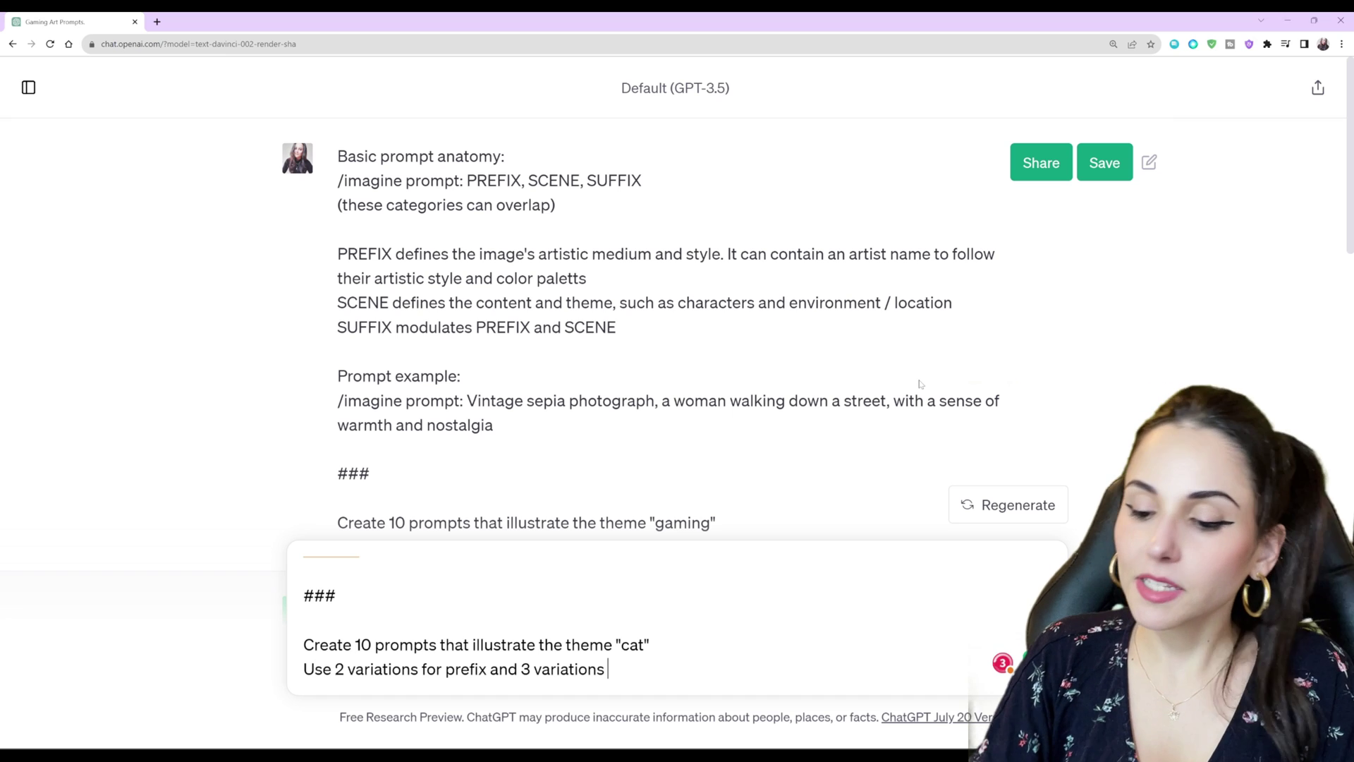
pyautogui.write('for scene')
# Send the cat request and highlight the scene and style variations in the returned prompts
pyautogui.press('Return')
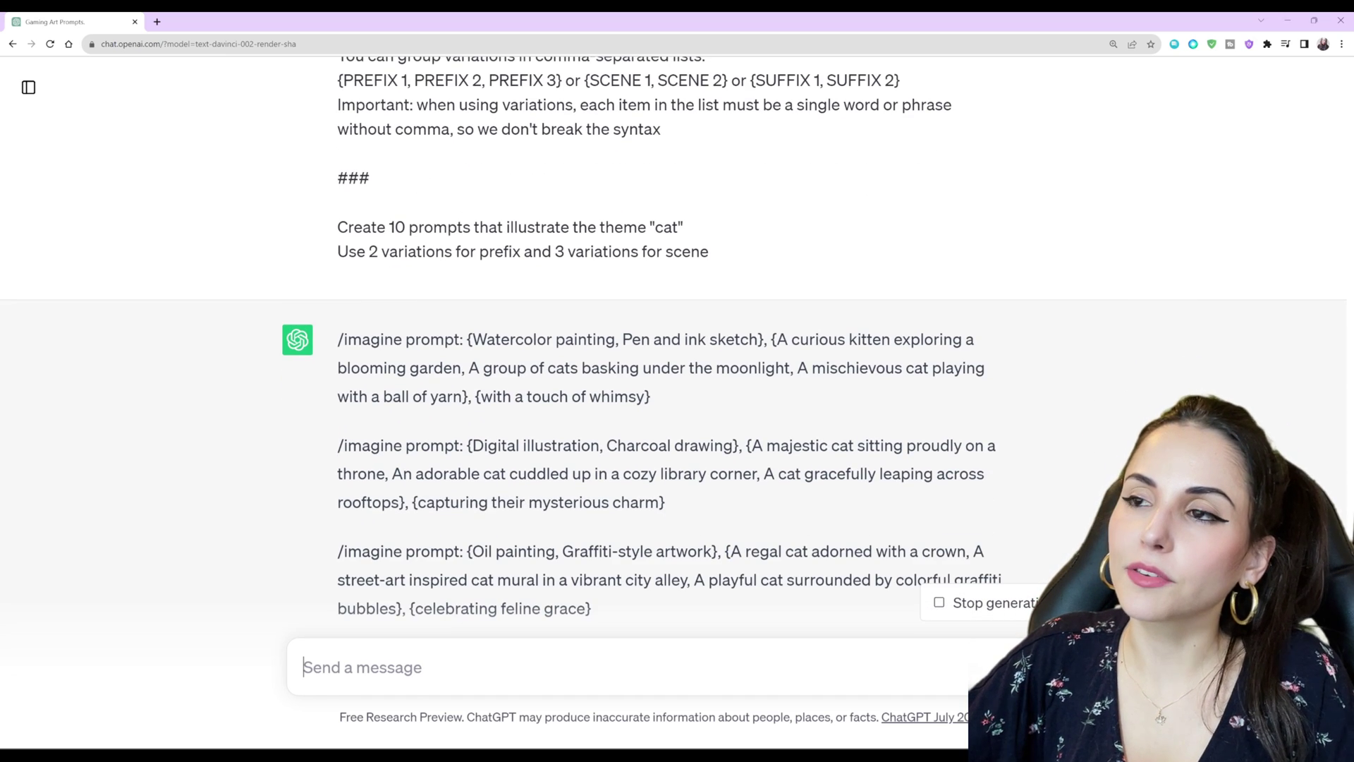
pyautogui.moveTo(473, 338)
pyautogui.mouseDown()
pyautogui.moveTo(761, 339)
pyautogui.moveTo(789, 367)
pyautogui.moveTo(652, 396)
pyautogui.mouseUp()
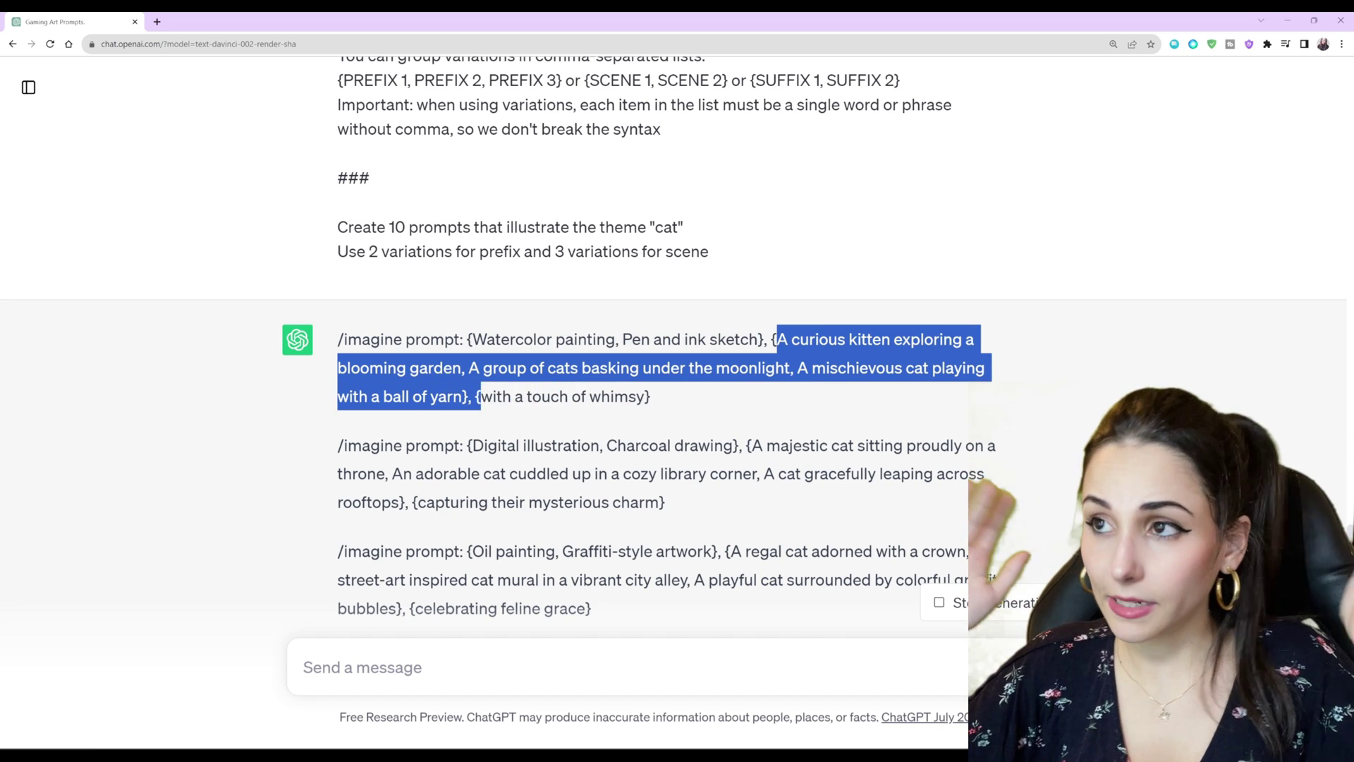
pyautogui.click(720, 424)
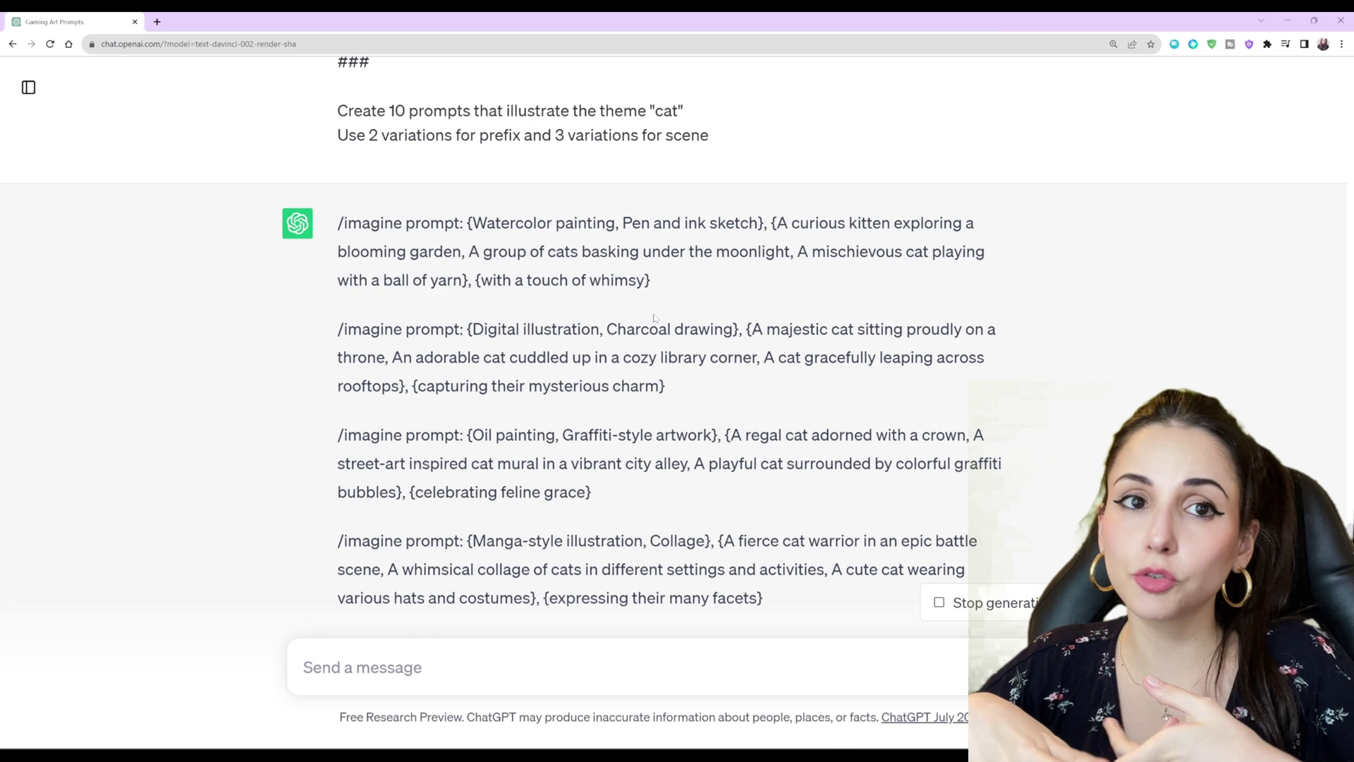
pyautogui.moveTo(468, 328); pyautogui.dragTo(740, 328)
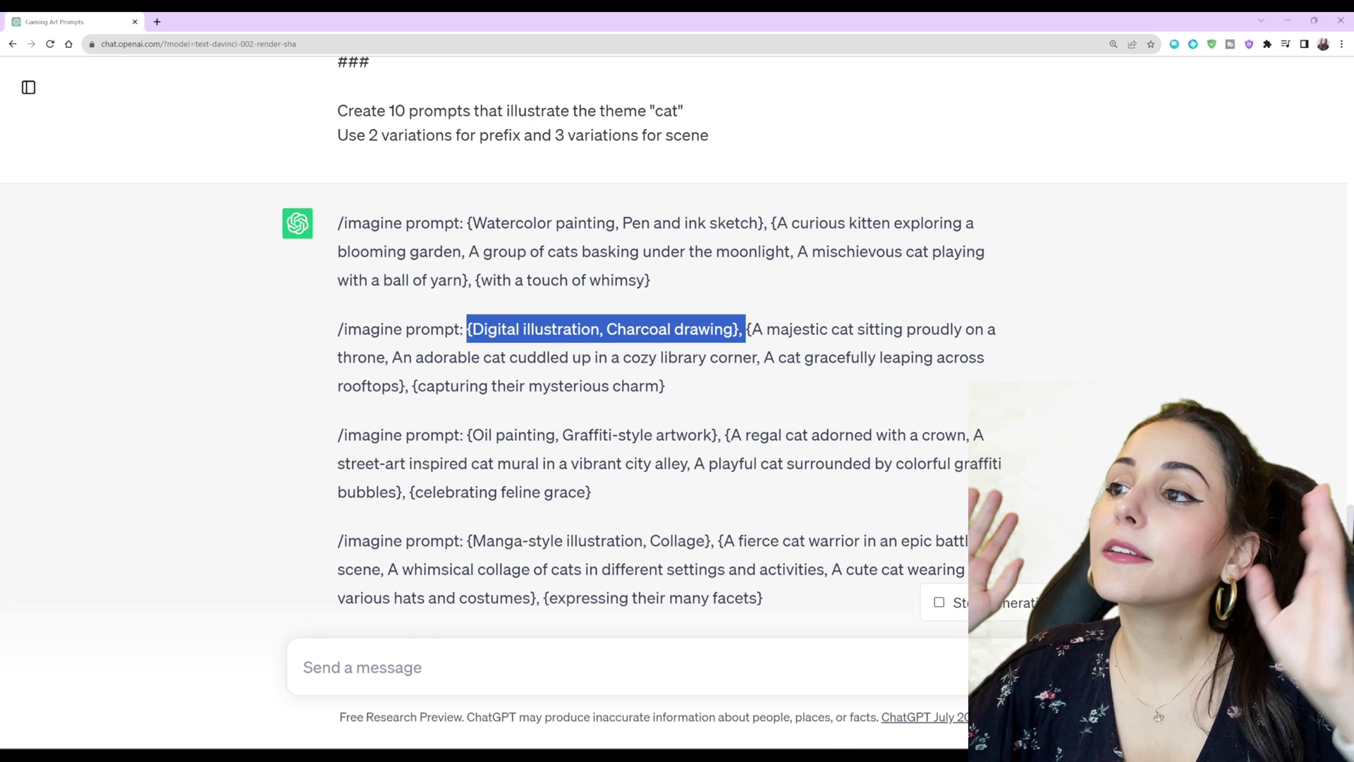
pyautogui.moveTo(468, 317); pyautogui.dragTo(718, 318)
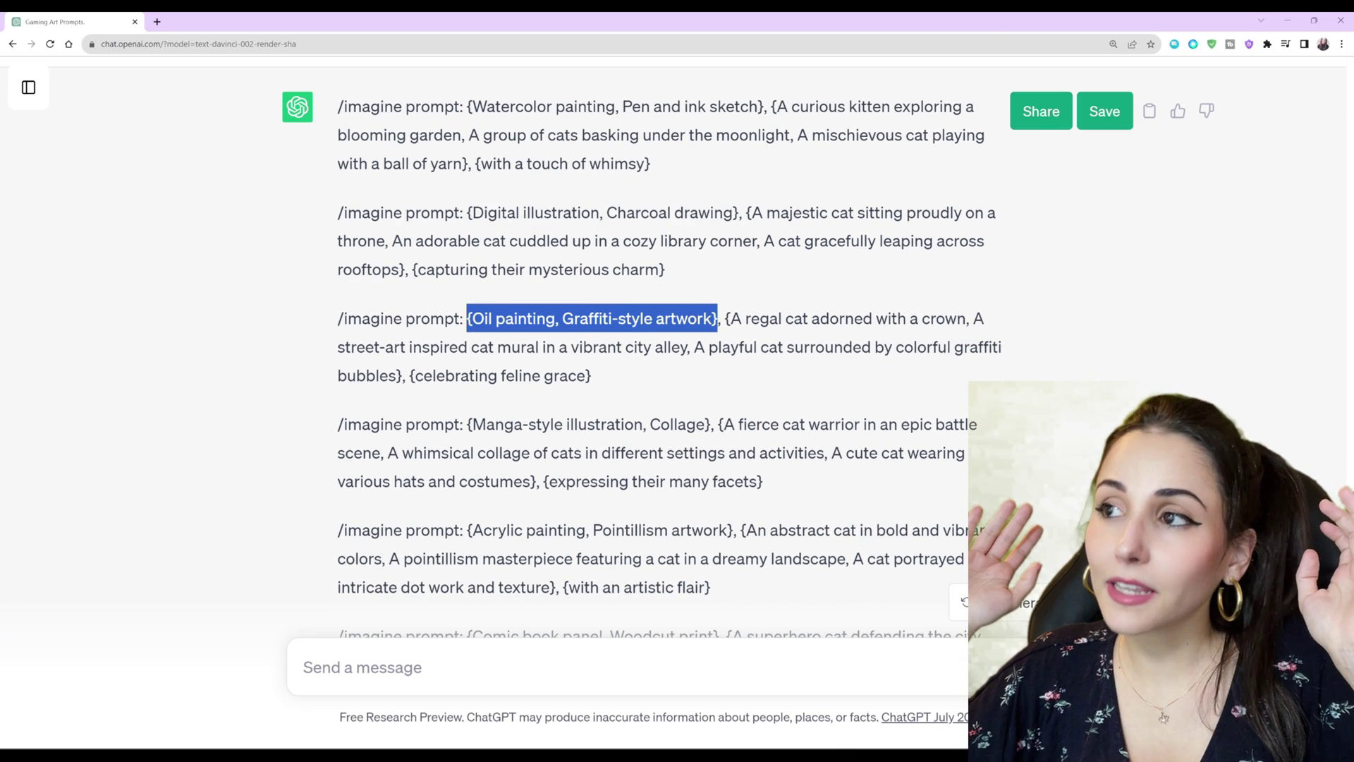
pyautogui.moveTo(467, 529); pyautogui.dragTo(733, 530)
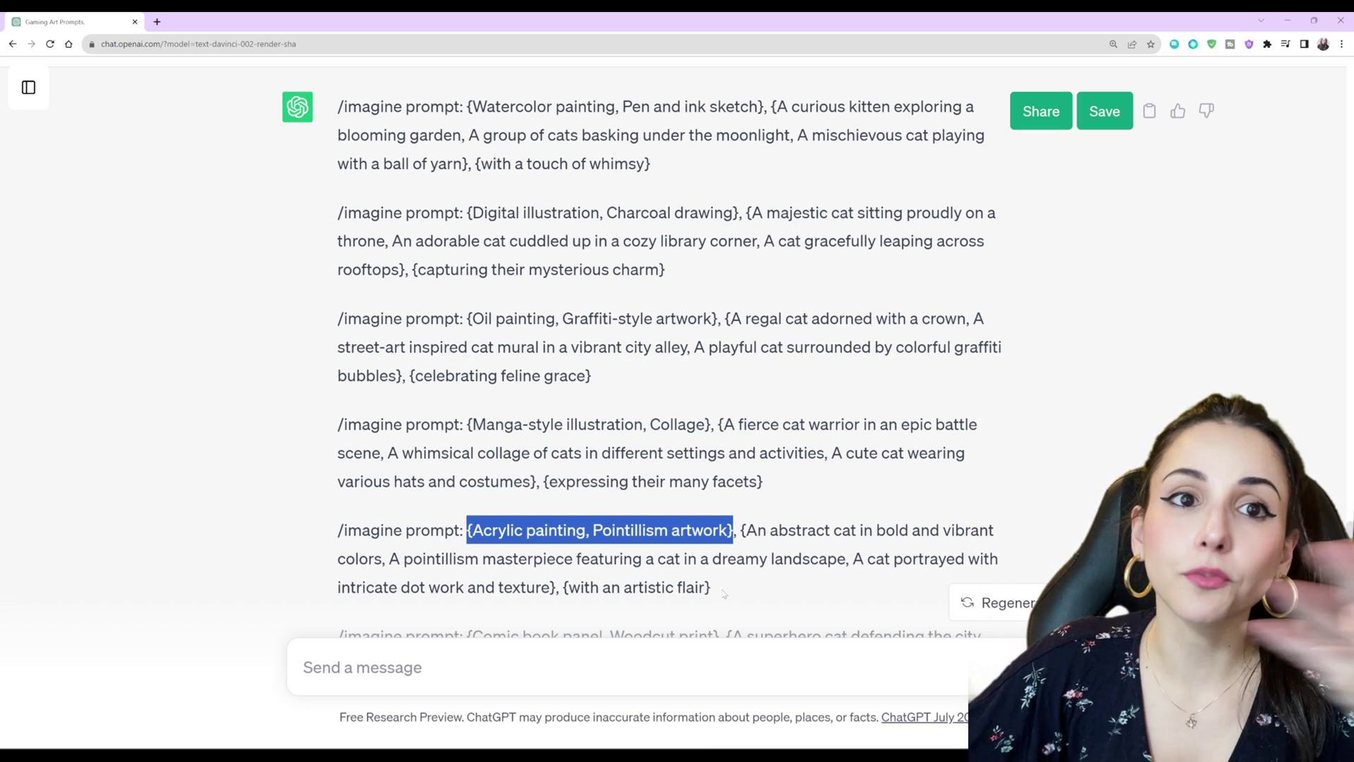
# Select the full Acrylic painting, Pointillism prompt paragraph
pyautogui.click(726, 591)
pyautogui.moveTo(363, 529); pyautogui.dragTo(984, 635)
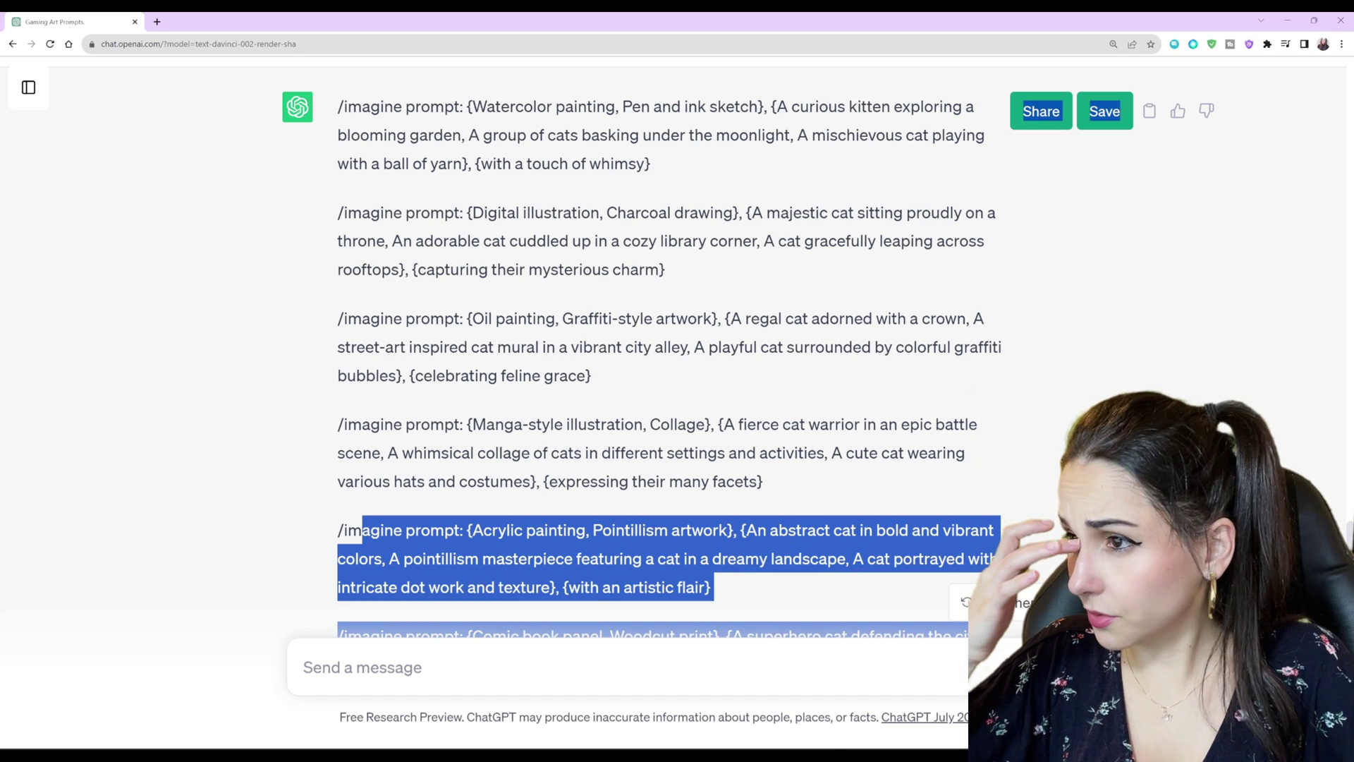
pyautogui.click(339, 529)
pyautogui.moveTo(338, 528)
pyautogui.mouseDown()
pyautogui.moveTo(735, 589)
pyautogui.moveTo(716, 525)
pyautogui.mouseUp()
pyautogui.scroll(-1, 701, 572)
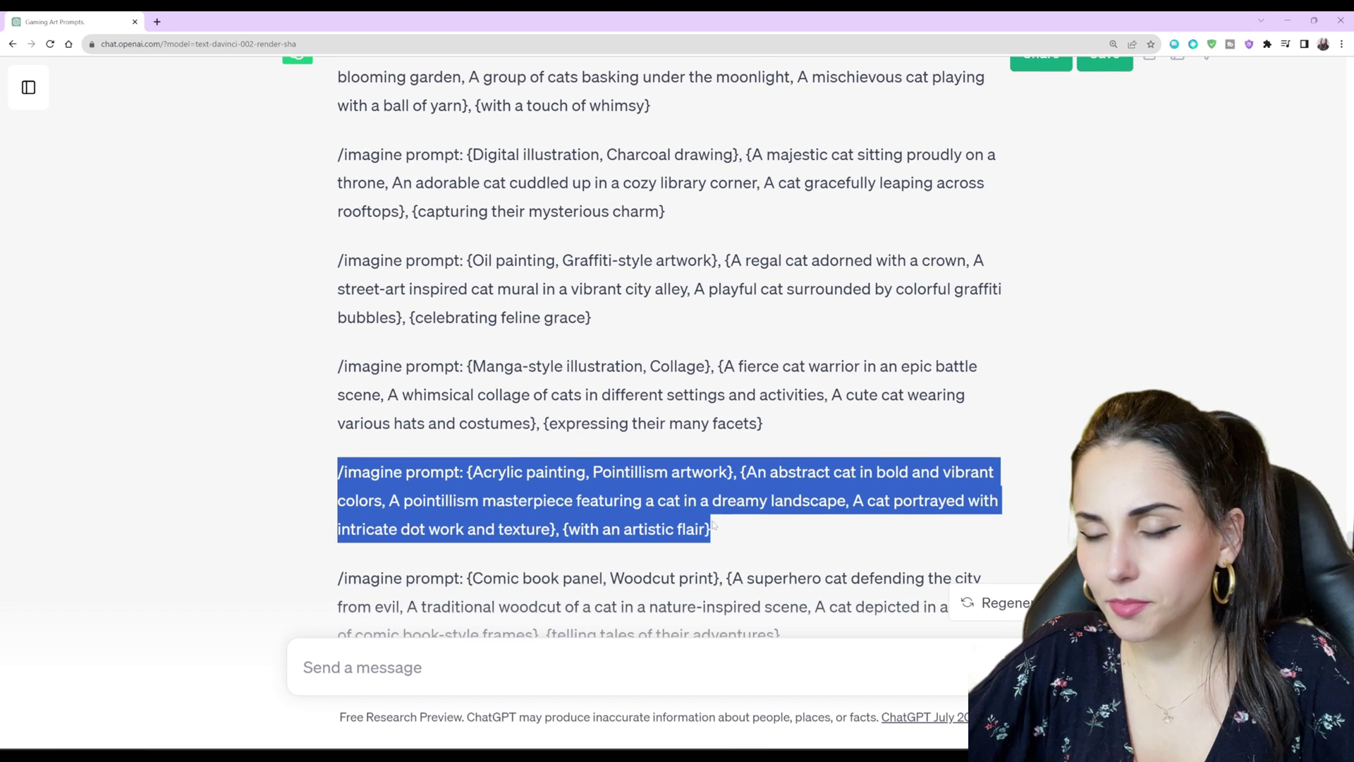
# Submit the copied Acrylic/Pointillism cat prompt to Midjourney's /imagine in Discord
pyautogui.hotkey('ctrl', 'c')
pyautogui.hotkey('alt', 'Tab')
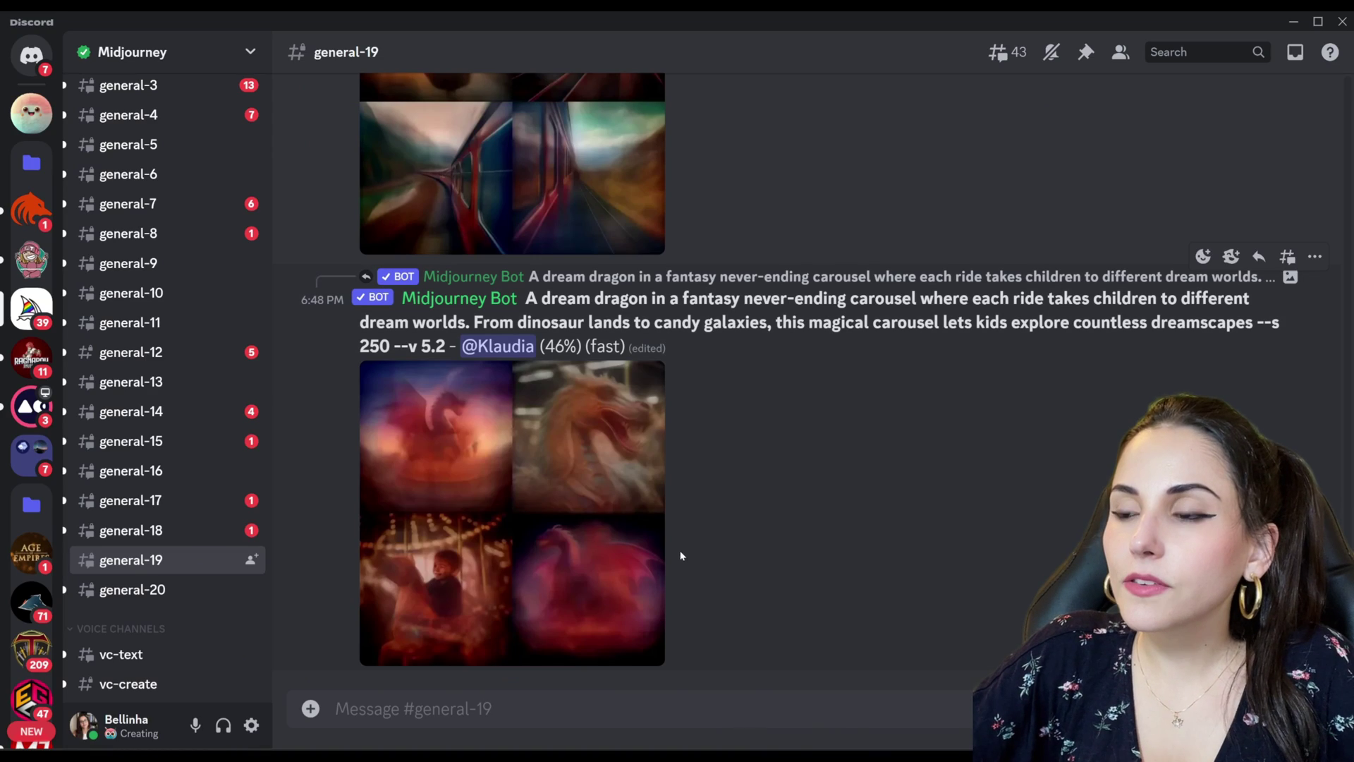
pyautogui.hotkey('ctrl', 'v')
pyautogui.press('Return')
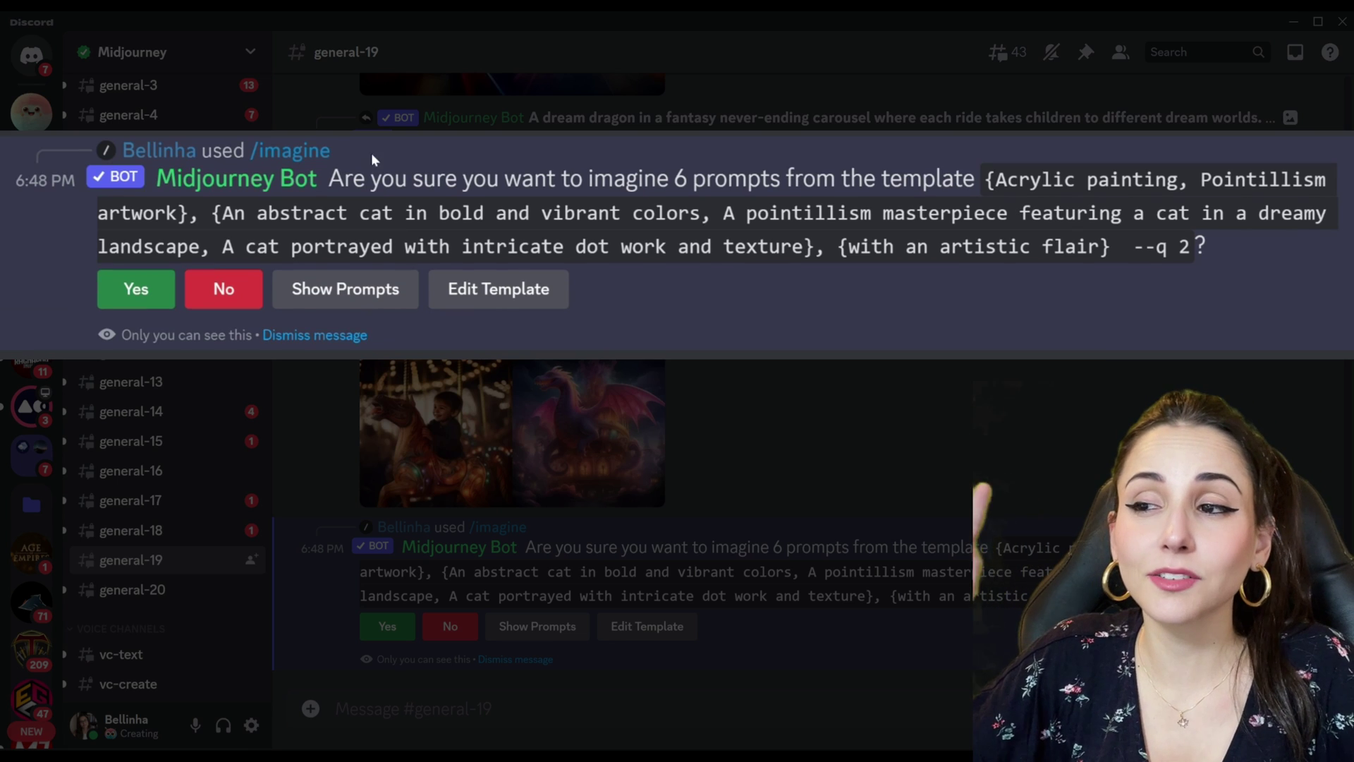
# Highlight the template text, the 6-prompts count and 'Acrylic painting' in the bot's confirmation
pyautogui.moveTo(591, 178); pyautogui.dragTo(963, 213)
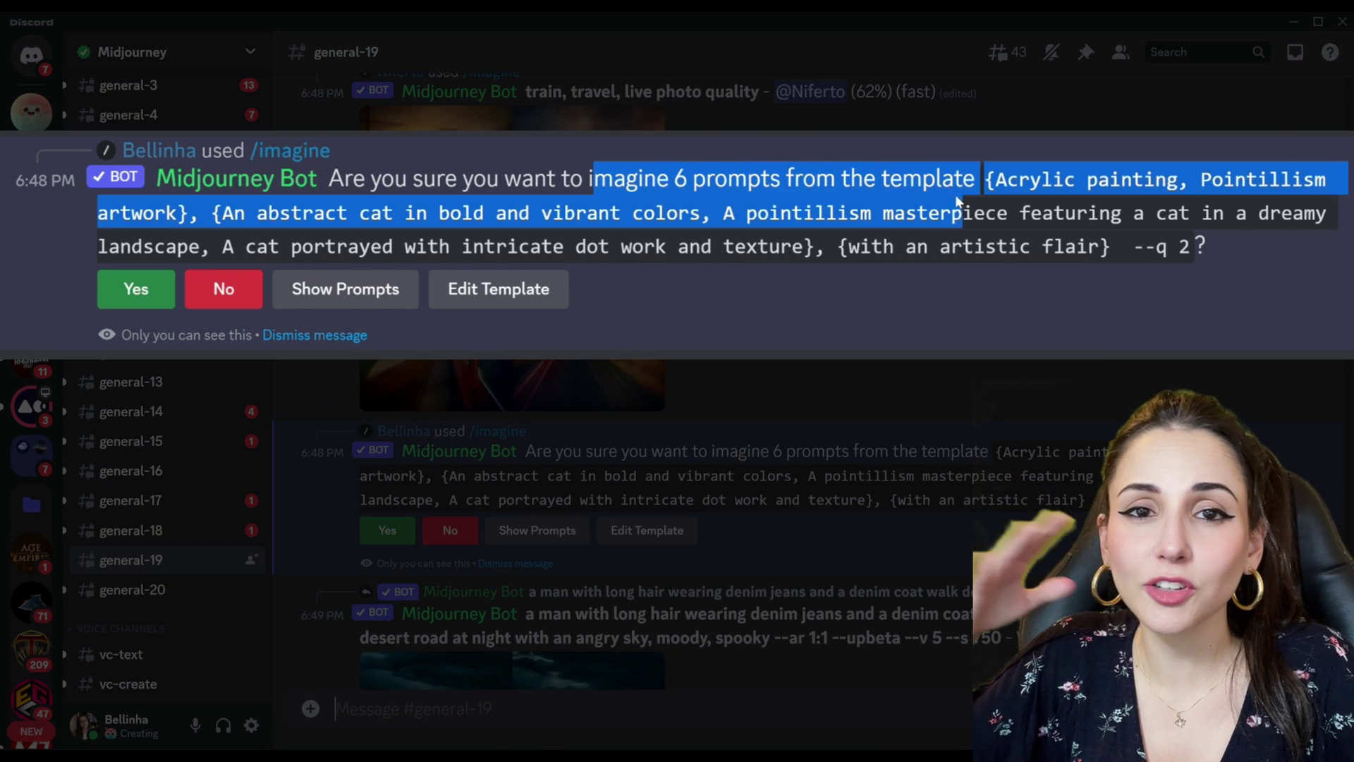
pyautogui.moveTo(715, 452); pyautogui.dragTo(434, 476)
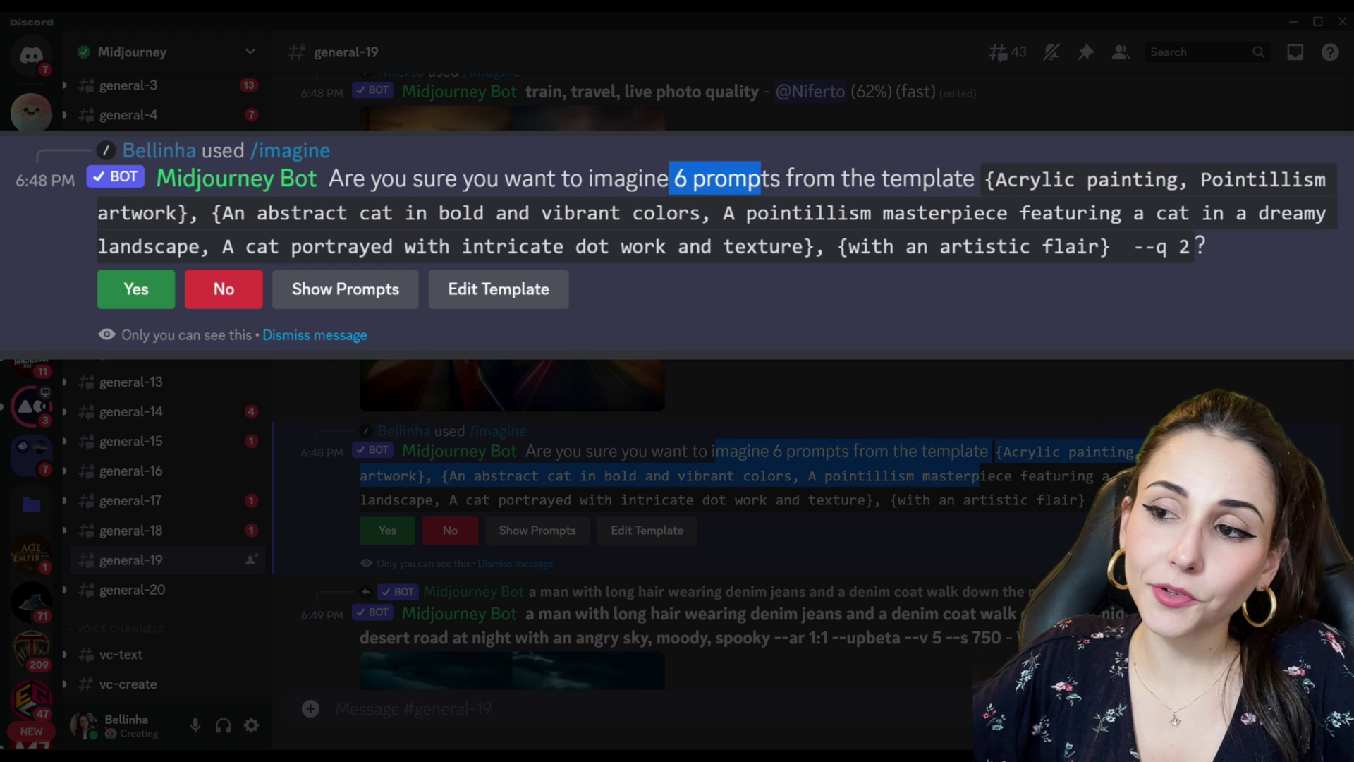
pyautogui.moveTo(996, 179); pyautogui.dragTo(1181, 179)
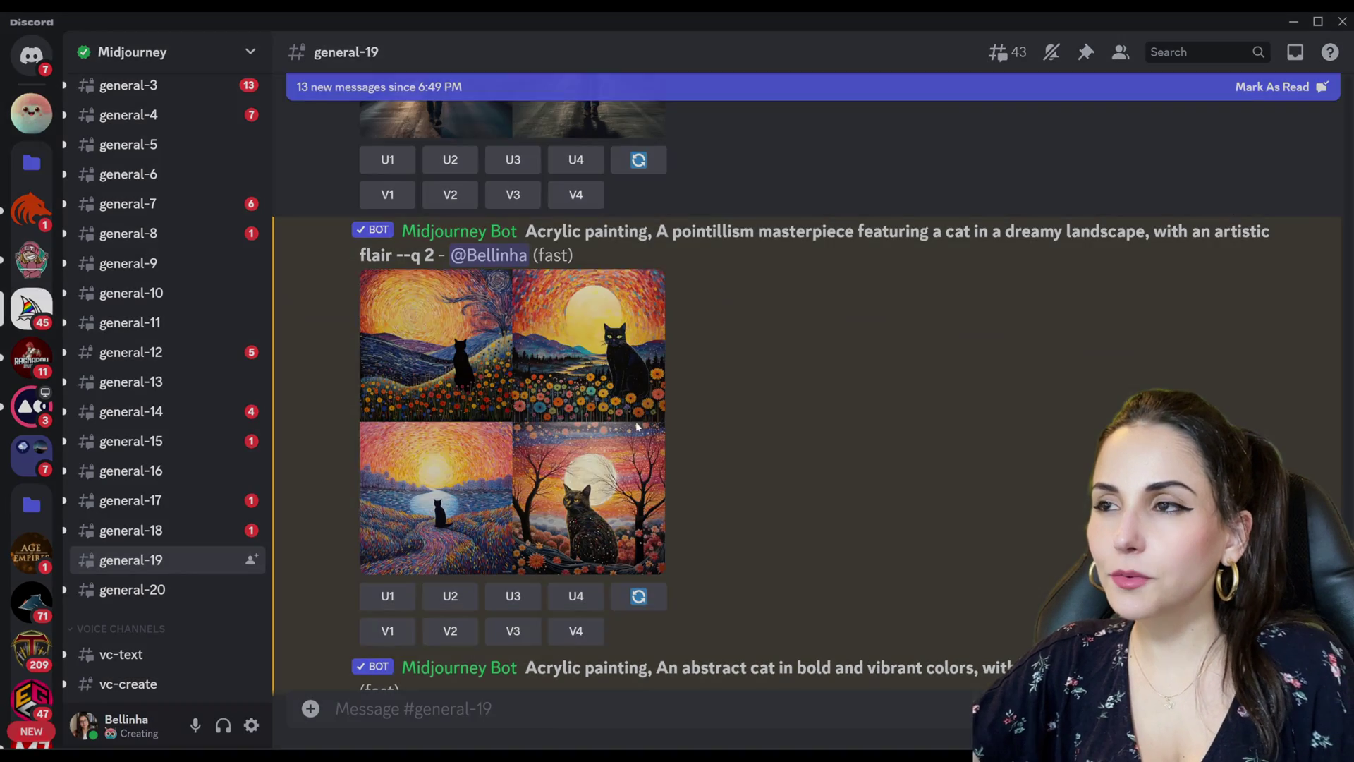
pyautogui.click(511, 433)
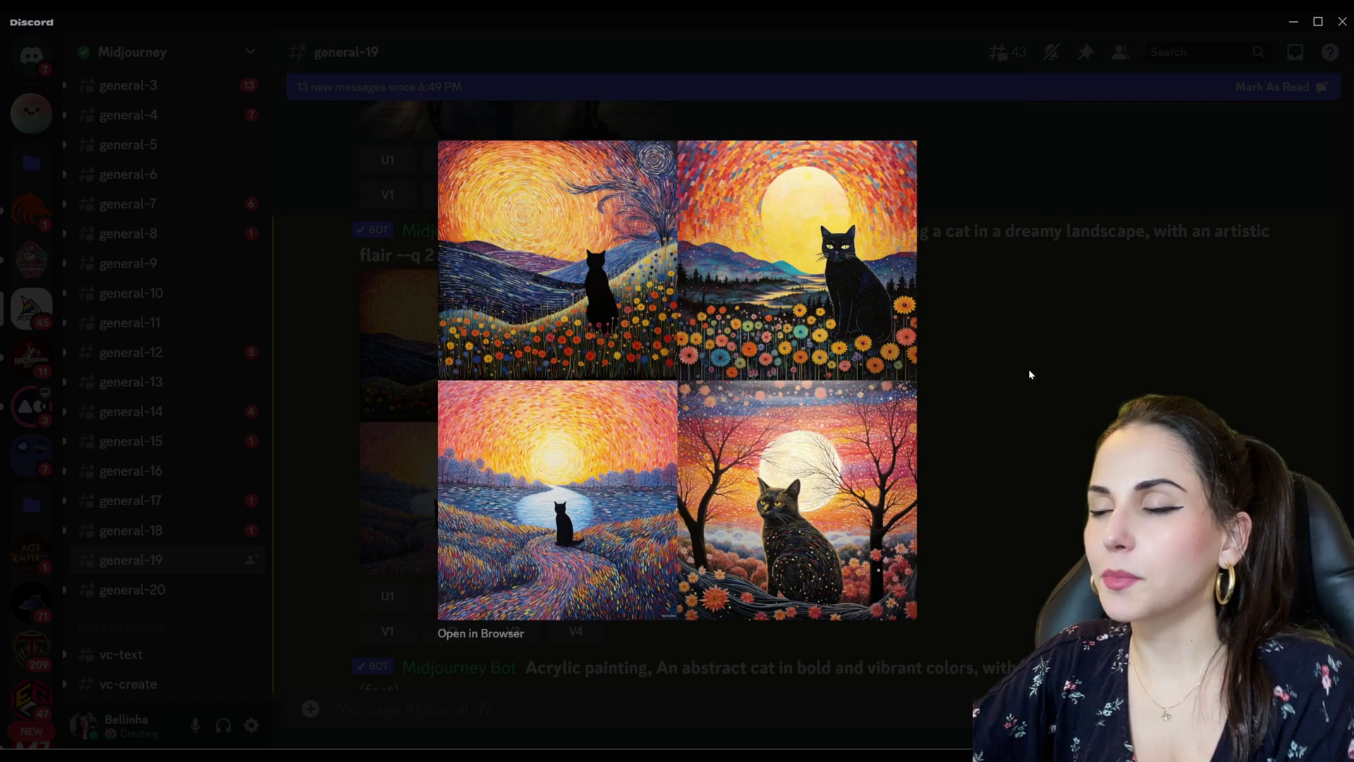
pyautogui.click(1029, 369)
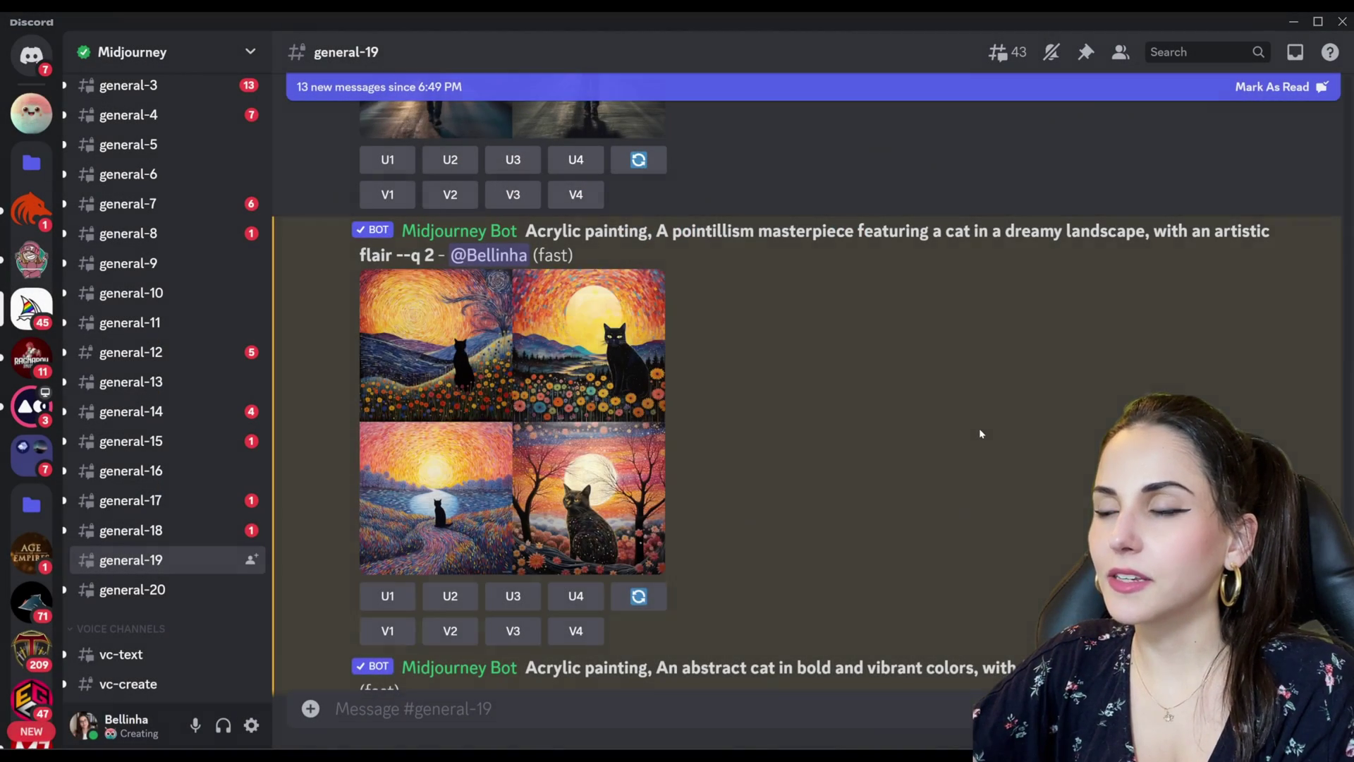
pyautogui.scroll(-5, 979, 429)
pyautogui.scroll(-3, 979, 429)
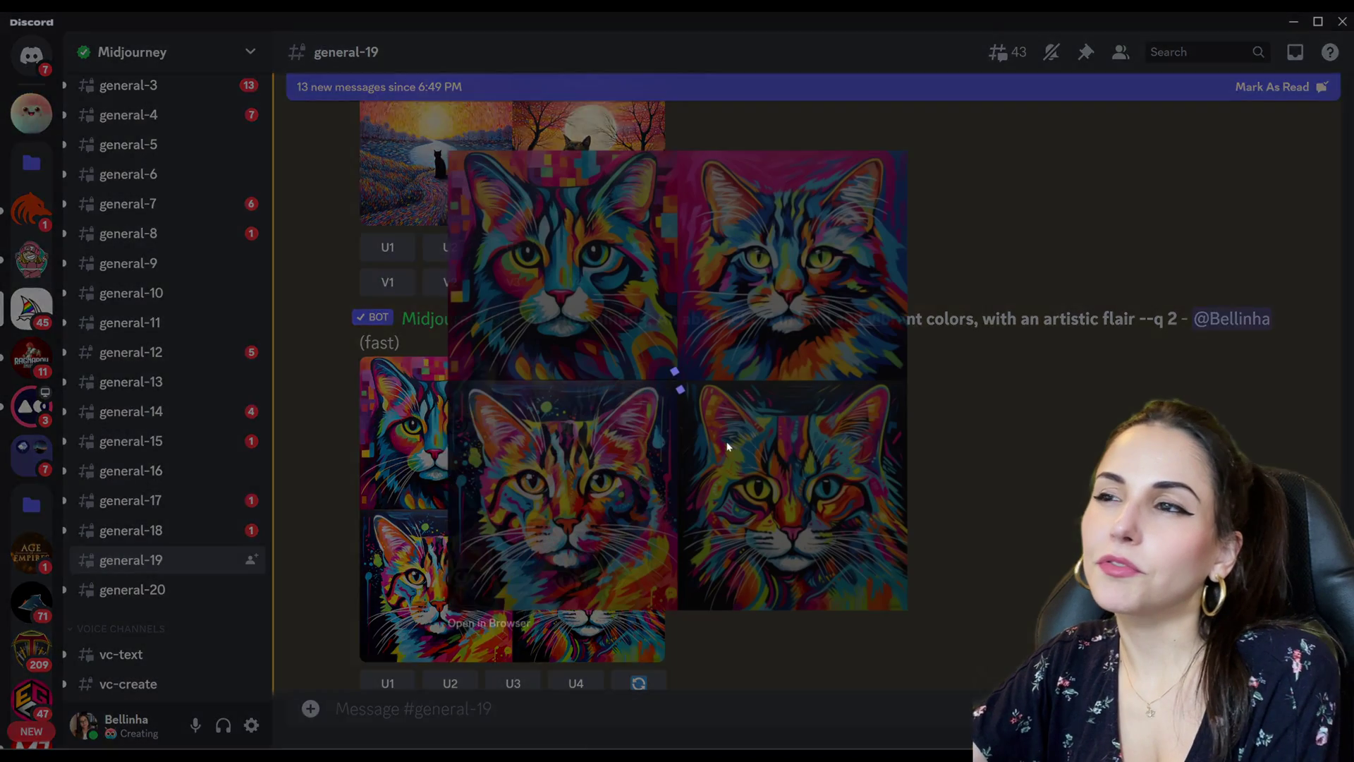
pyautogui.click(637, 417)
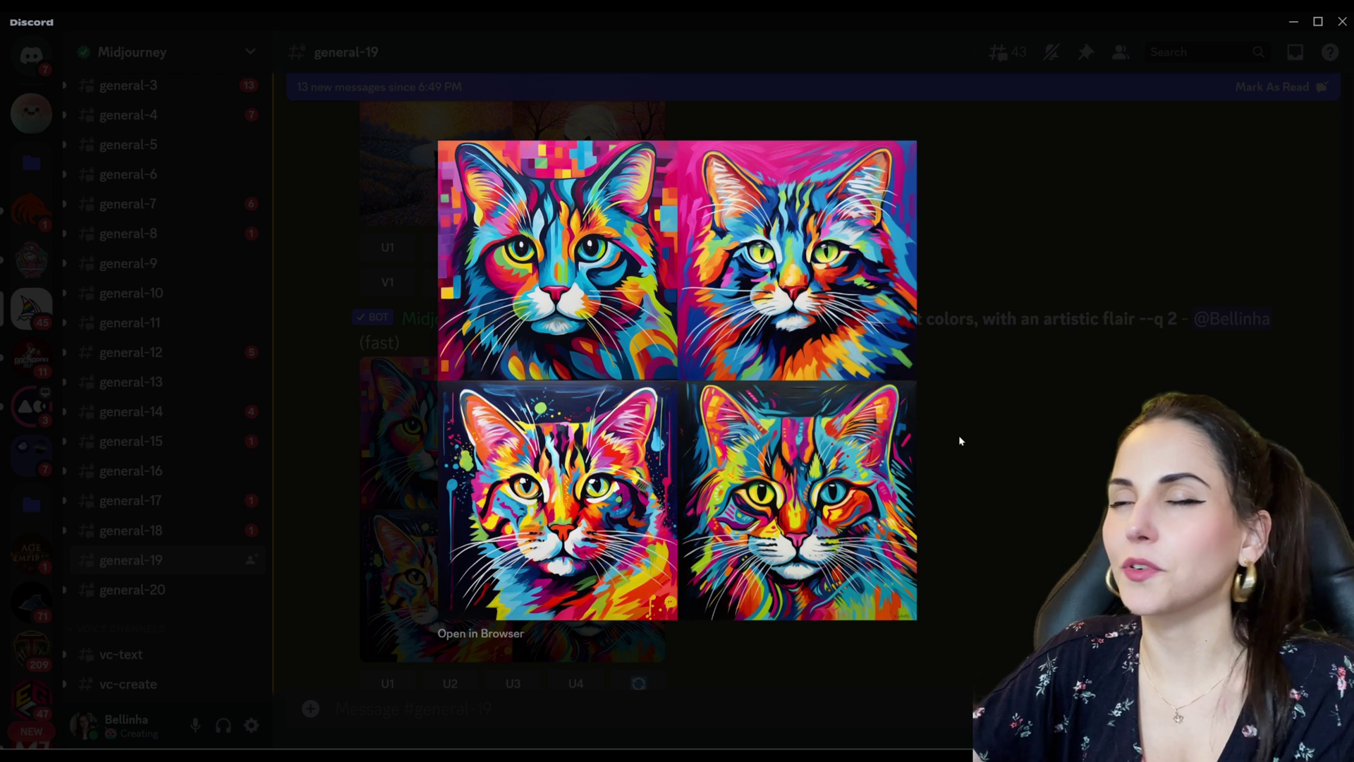
# Enlarge the Pointillism abstract and dreamy-landscape cat grids, then view the orange cat up close
pyautogui.click(961, 441)
pyautogui.scroll(-5, 793, 401)
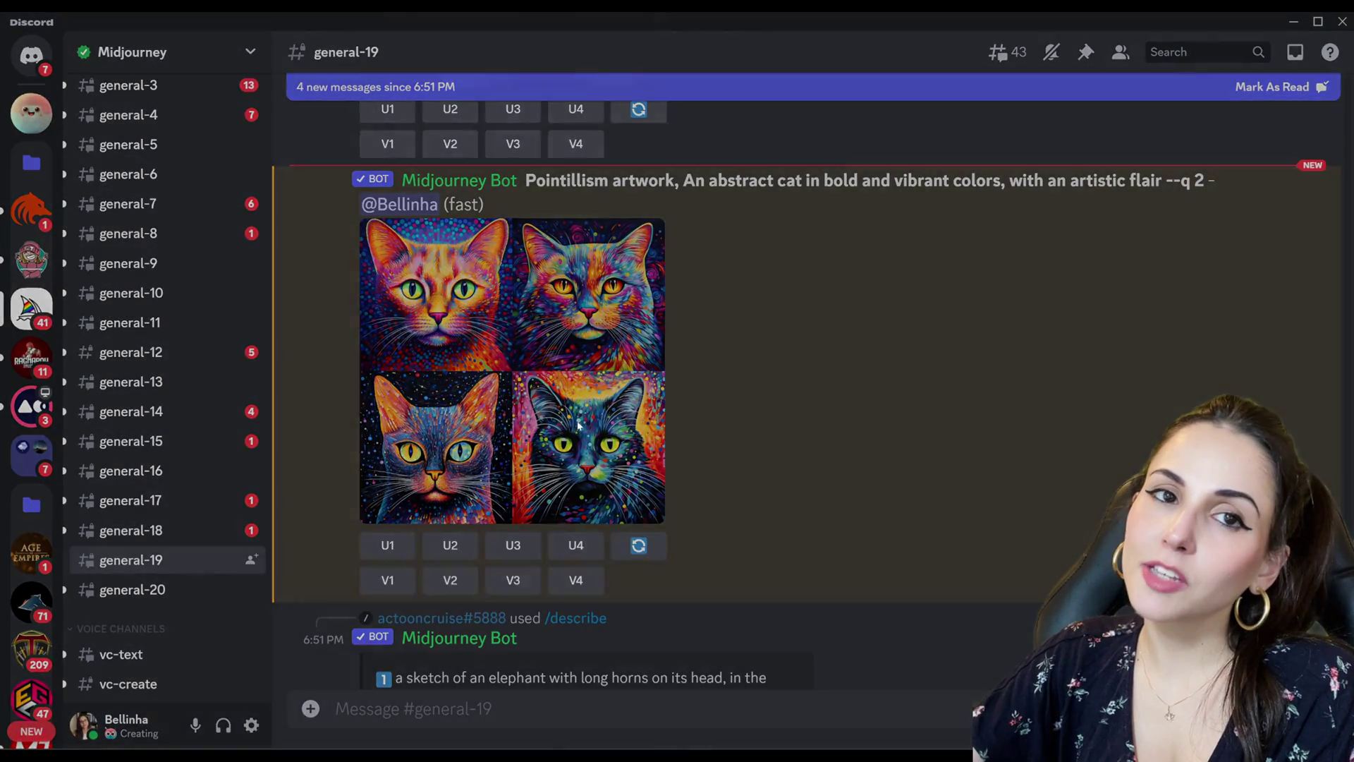
pyautogui.click(580, 421)
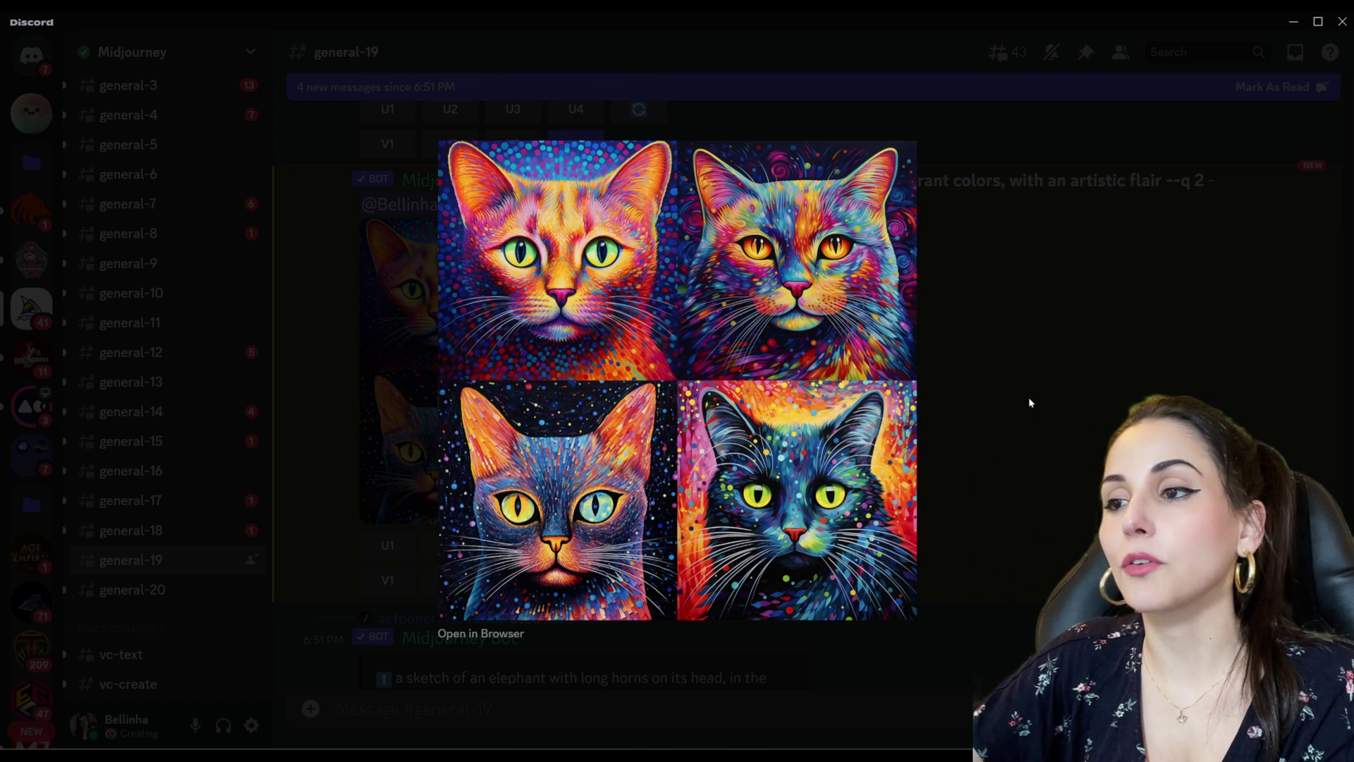
pyautogui.click(1029, 402)
pyautogui.scroll(-5, 741, 423)
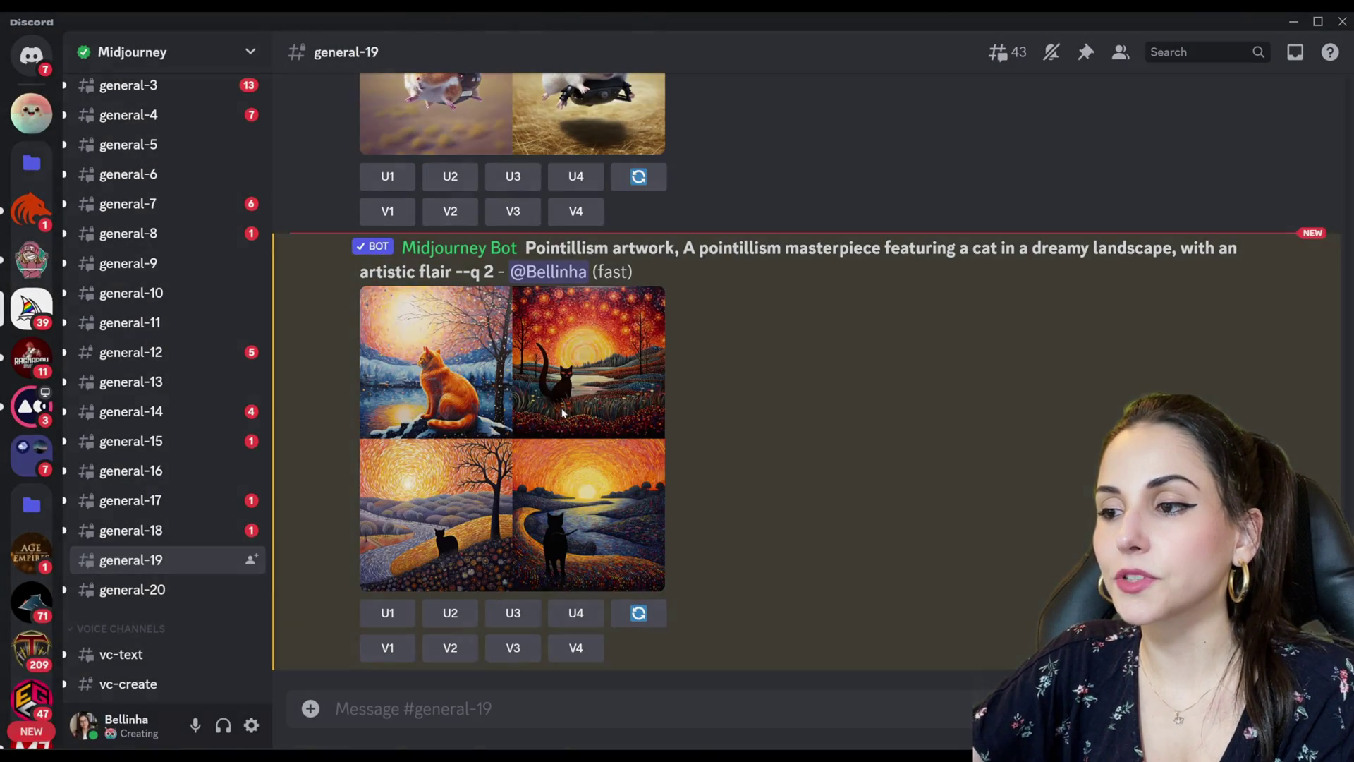
pyautogui.click(567, 409)
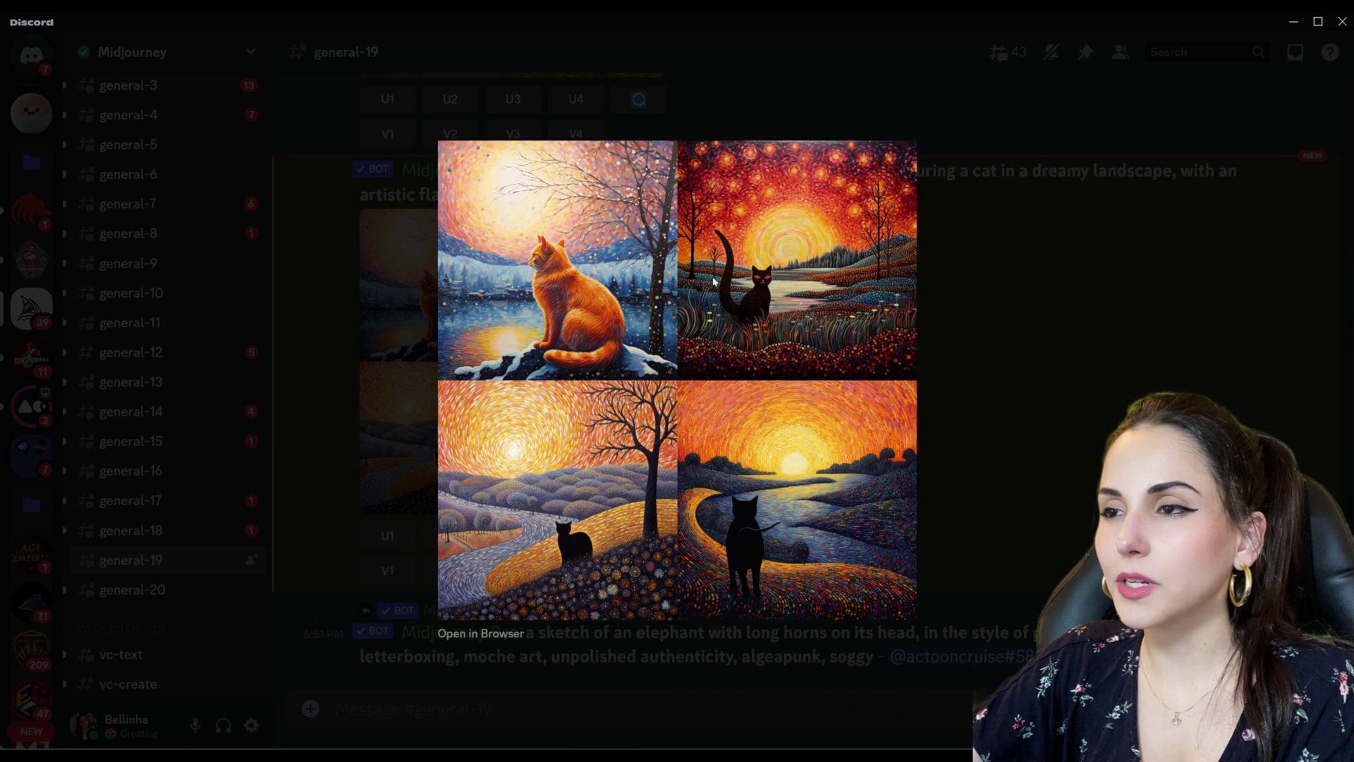
pyautogui.click(743, 304)
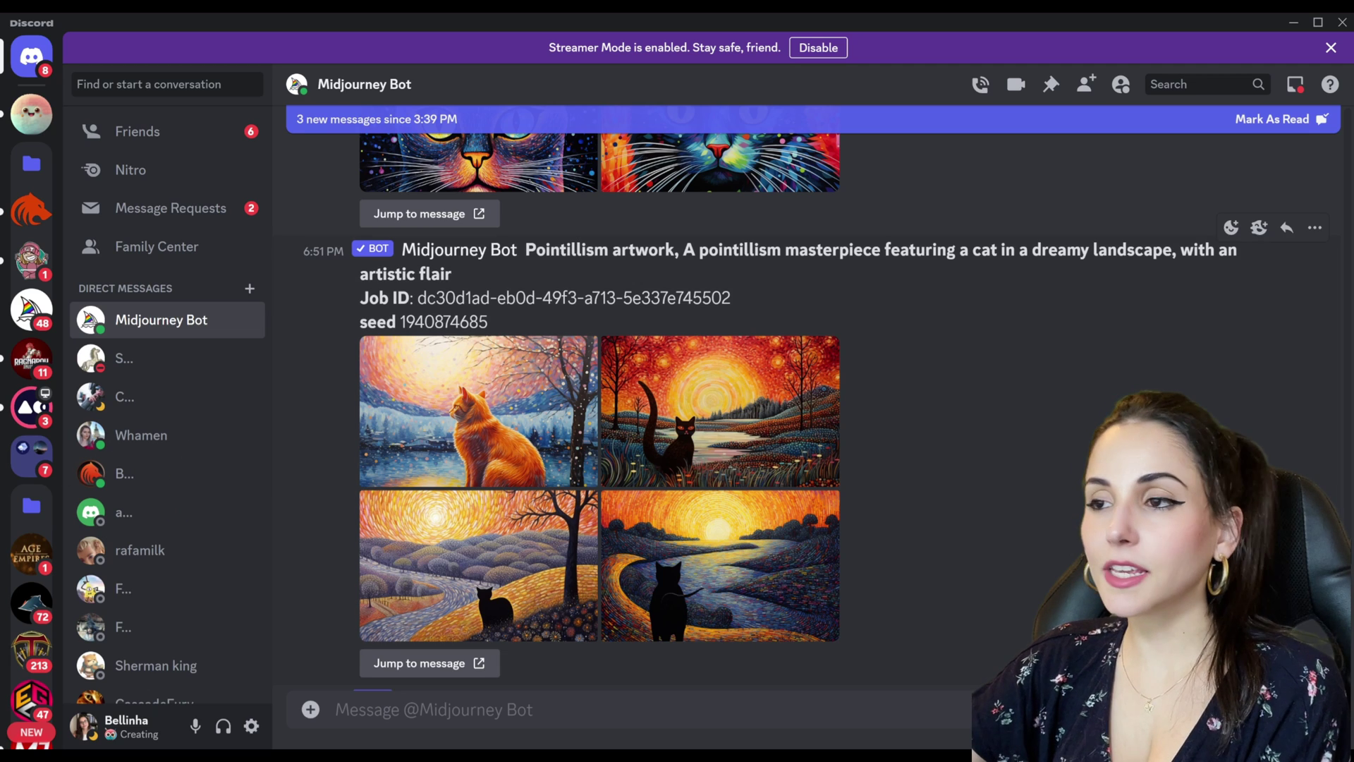
pyautogui.scroll(-2, 635, 423)
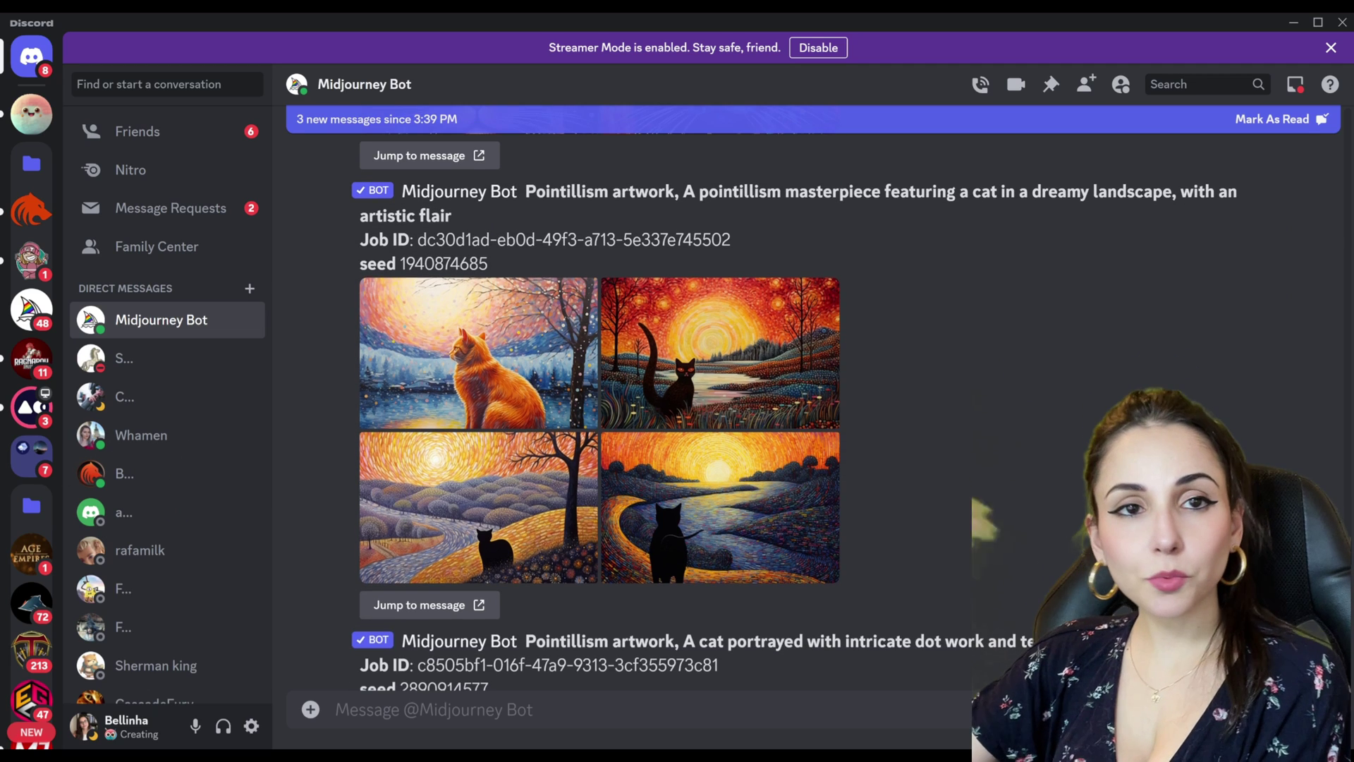
pyautogui.scroll(-2, 635, 423)
pyautogui.scroll(-2, 635, 424)
pyautogui.scroll(-2, 635, 423)
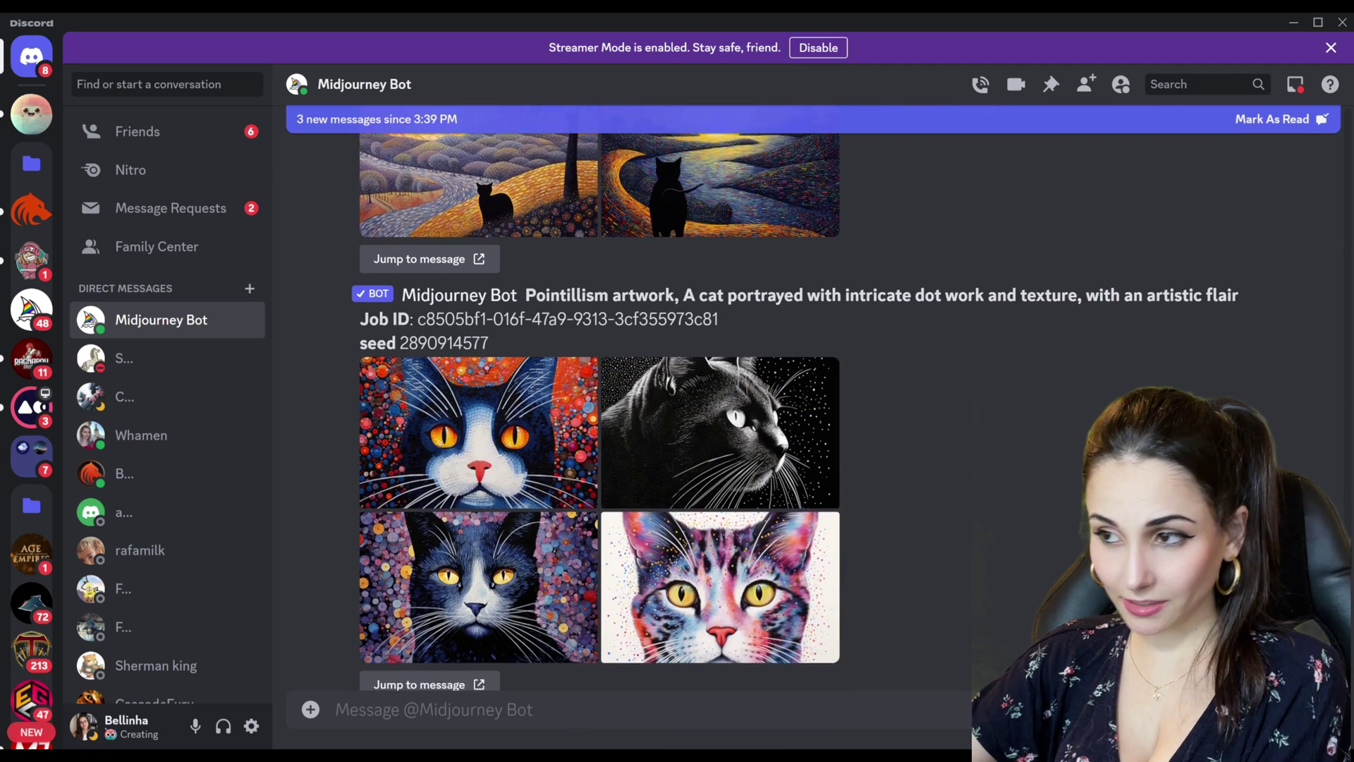
pyautogui.scroll(-2, 635, 424)
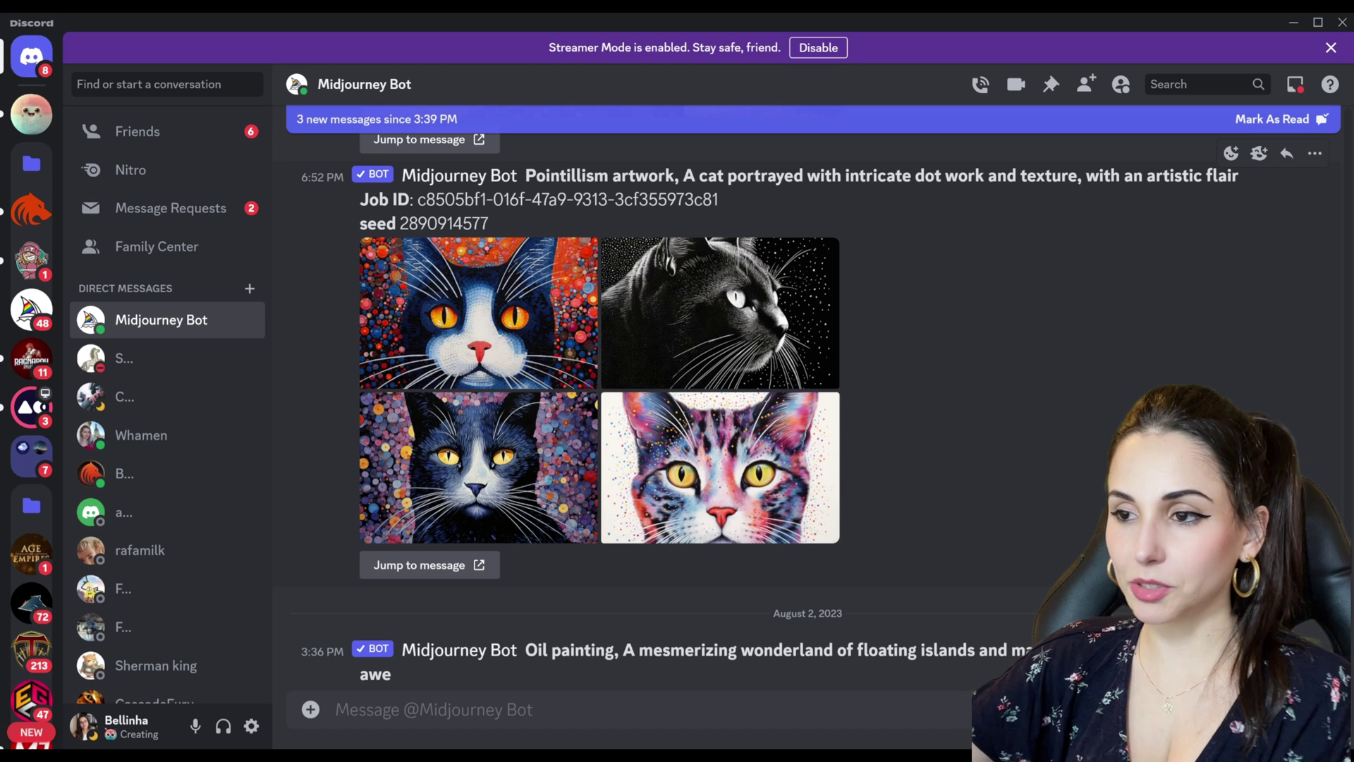
pyautogui.scroll(-2, 635, 424)
pyautogui.scroll(-2, 635, 423)
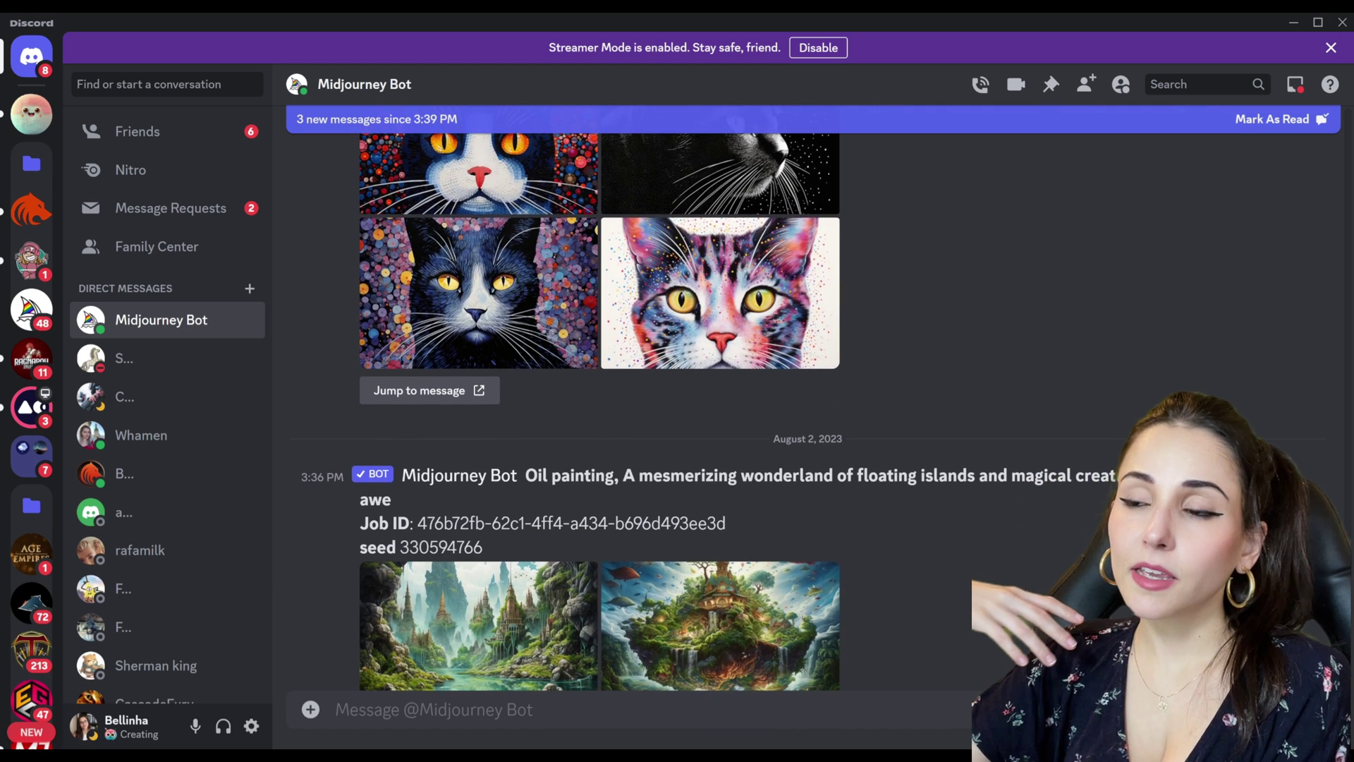
pyautogui.scroll(-2, 634, 424)
pyautogui.scroll(-2, 635, 424)
pyautogui.scroll(-2, 635, 423)
pyautogui.scroll(-2, 635, 423)
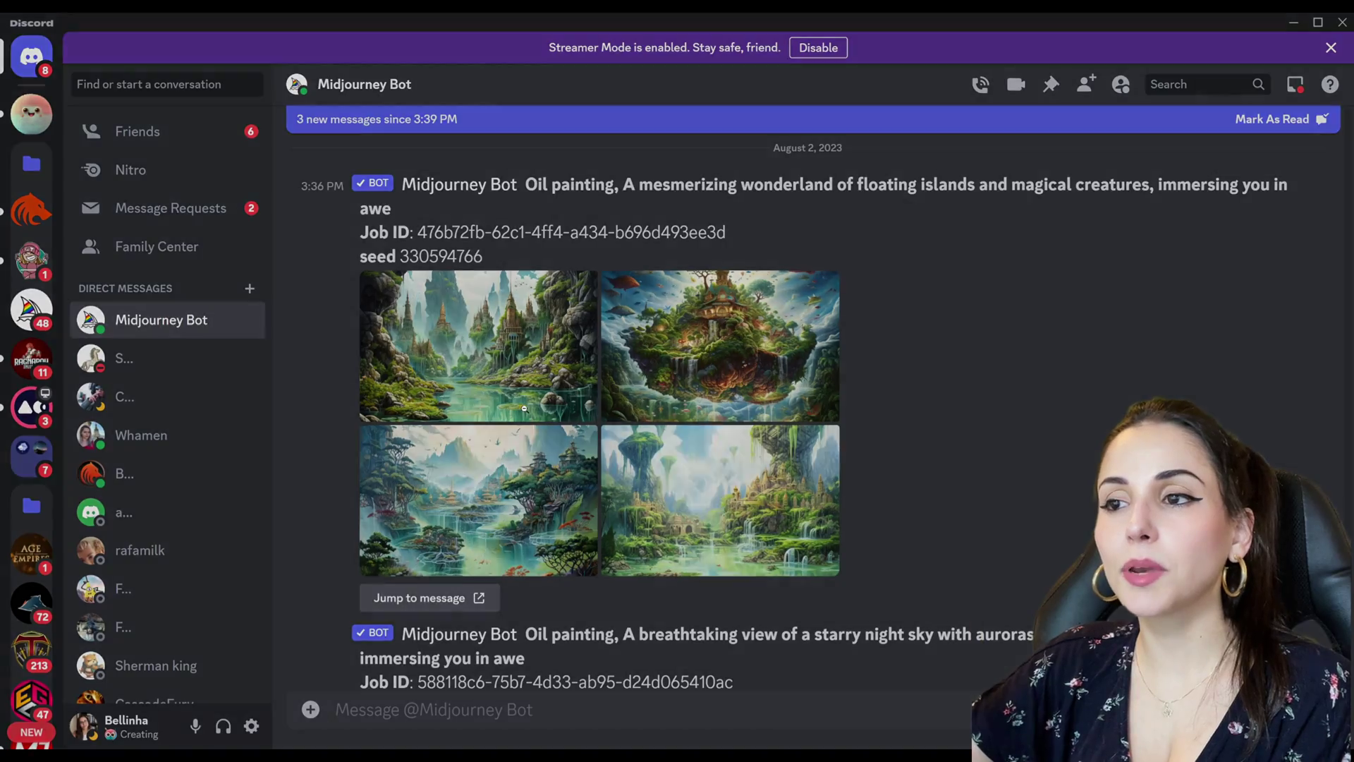
# View the floating island, island-with-house and mountain lake images one at a time at full size
pyautogui.click(526, 413)
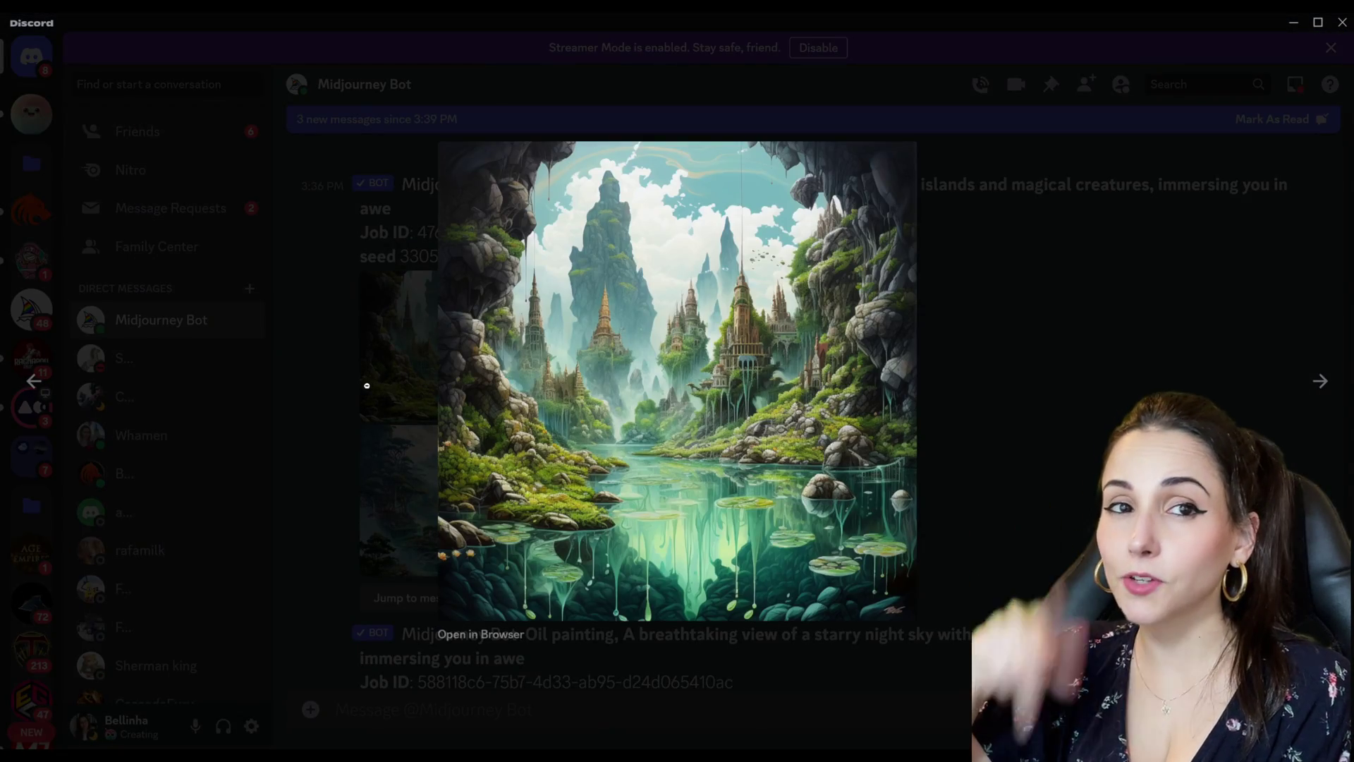
pyautogui.press('Escape')
pyautogui.click(644, 376)
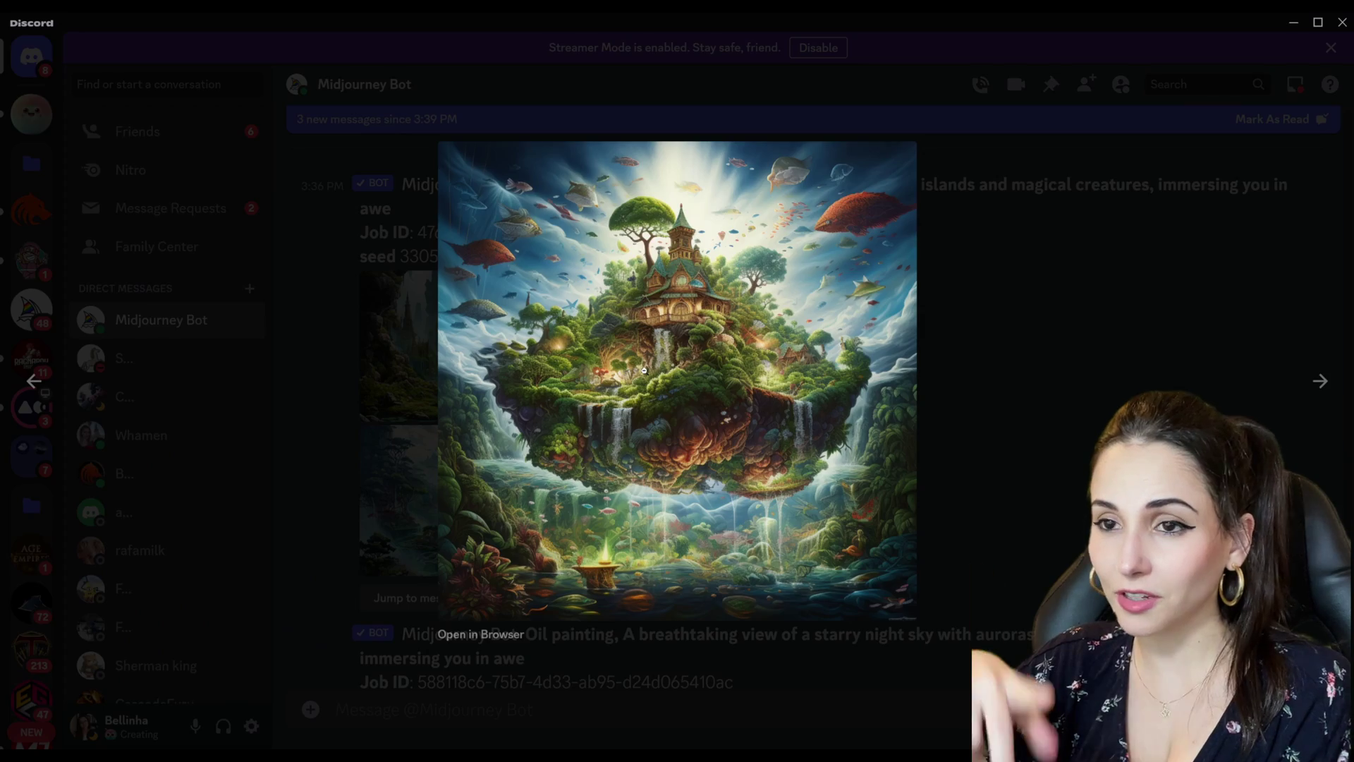
pyautogui.click(406, 460)
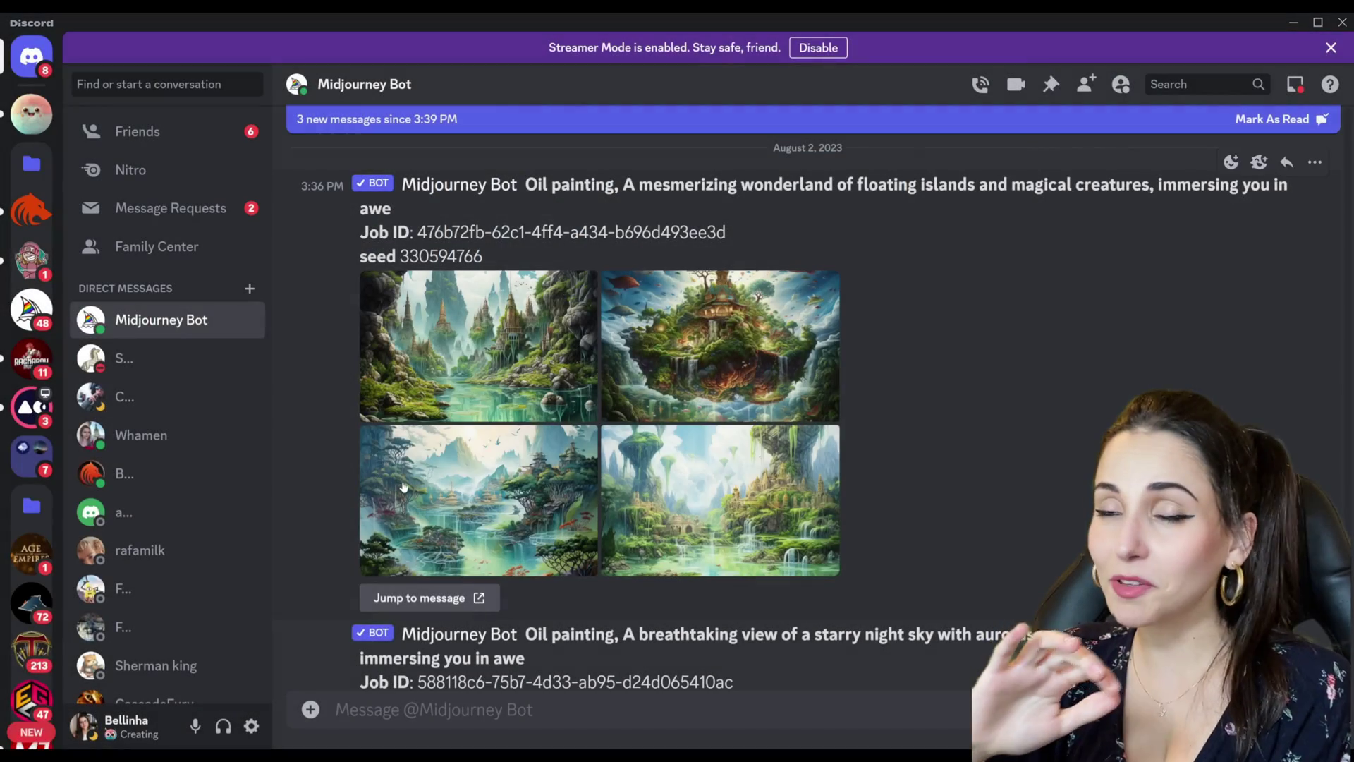
pyautogui.click(673, 383)
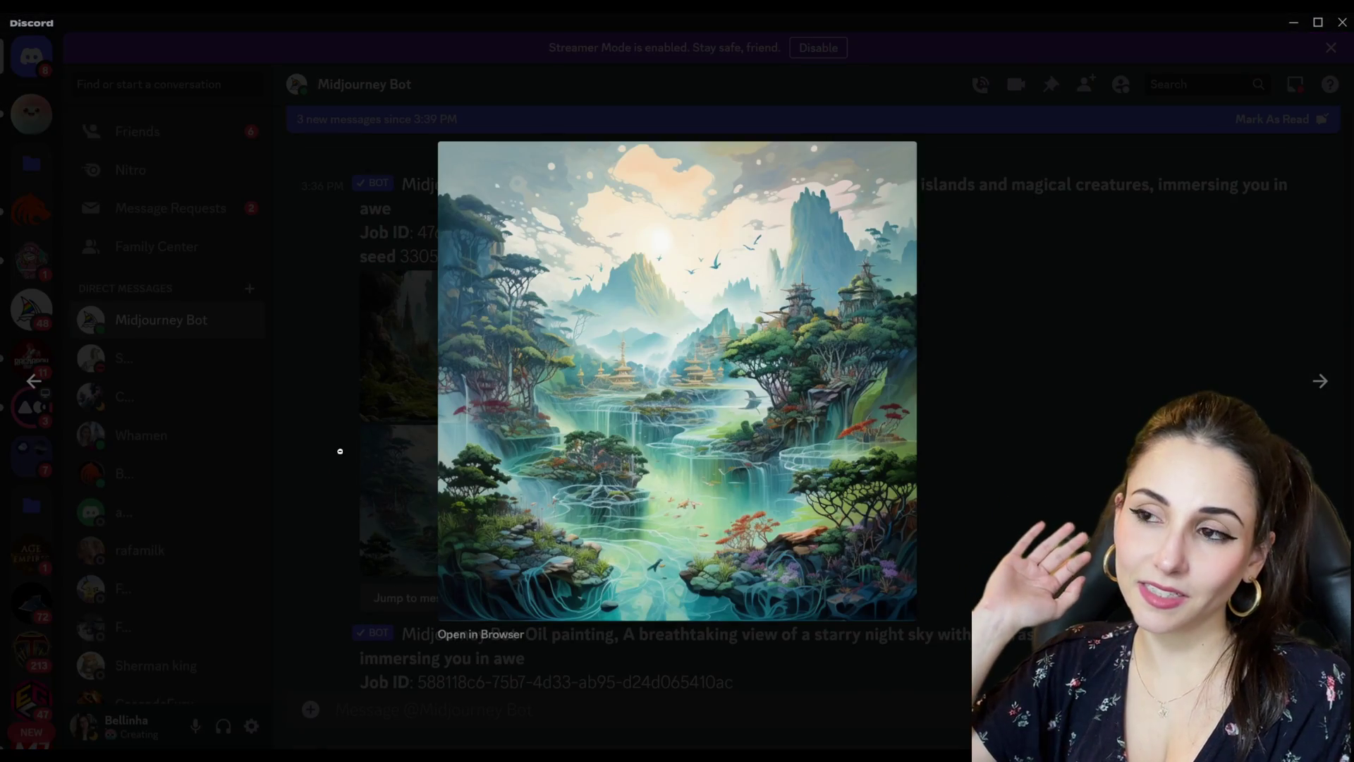
pyautogui.click(335, 457)
pyautogui.click(794, 506)
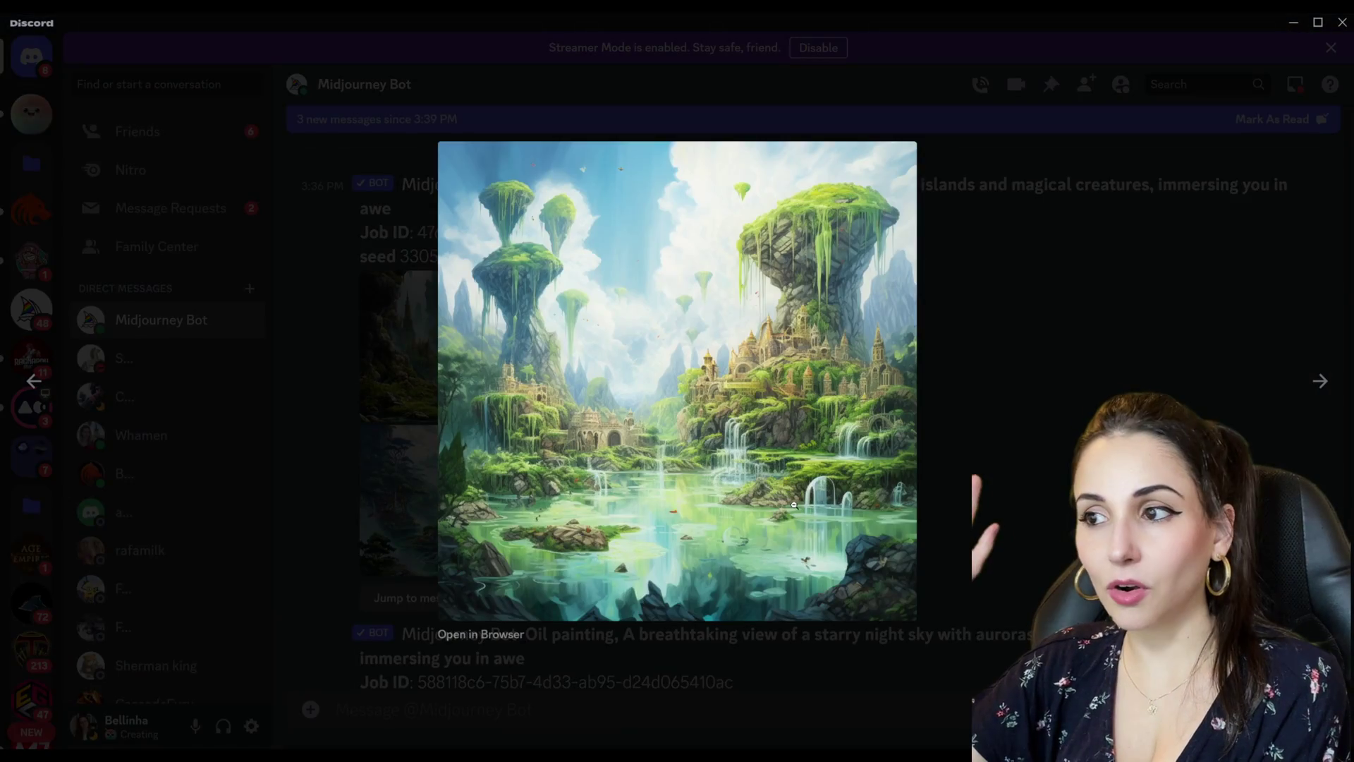
pyautogui.click(822, 675)
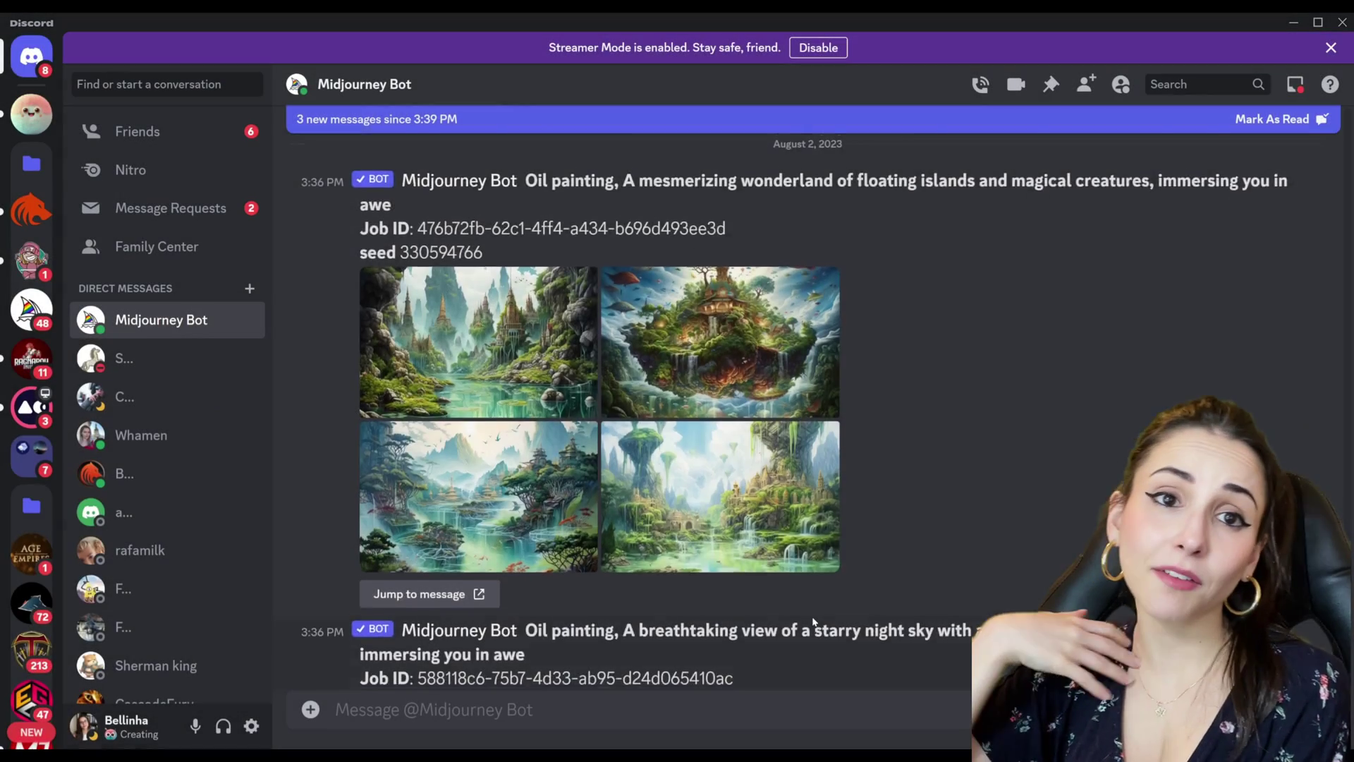
pyautogui.scroll(-5, 677, 477)
# View the starry-sky, nebula, aurora lake and bottom-right aurora images one at a time enlarged
pyautogui.click(549, 472)
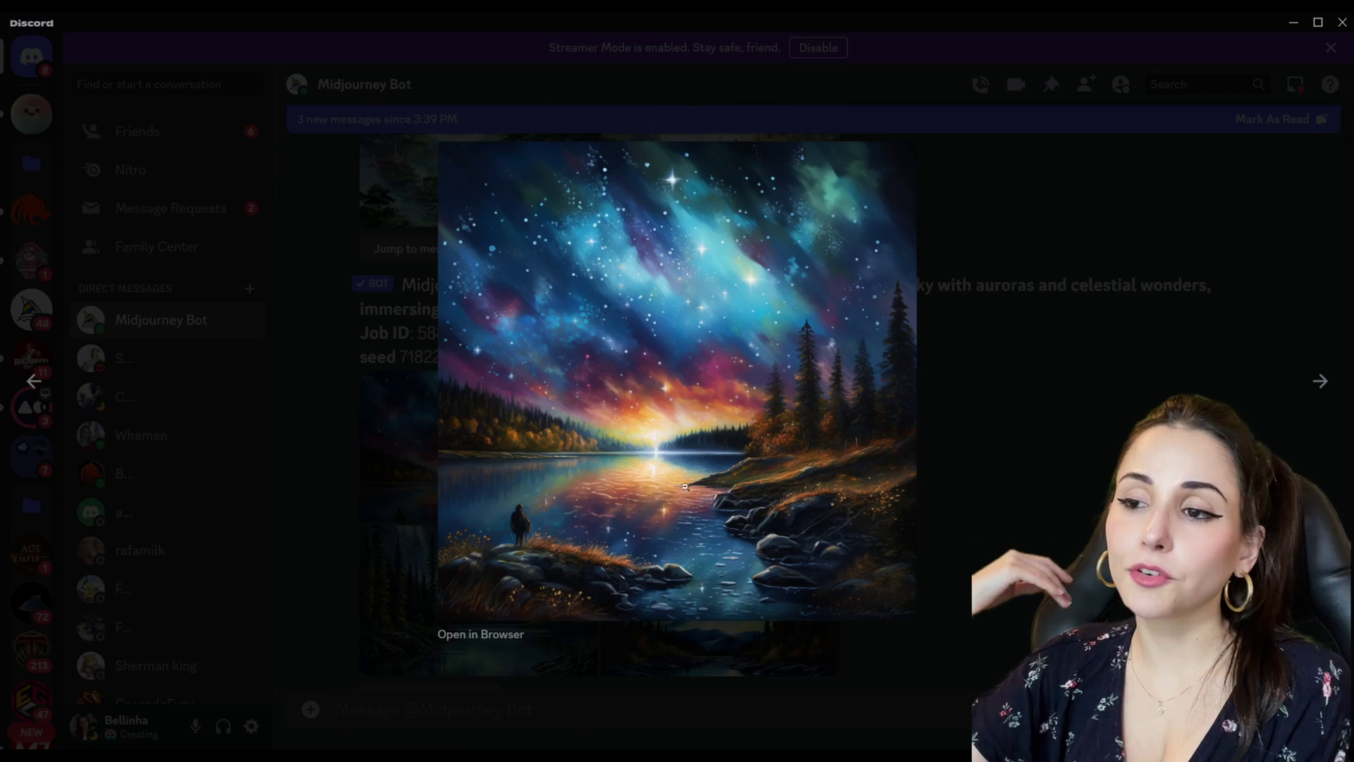
pyautogui.click(973, 498)
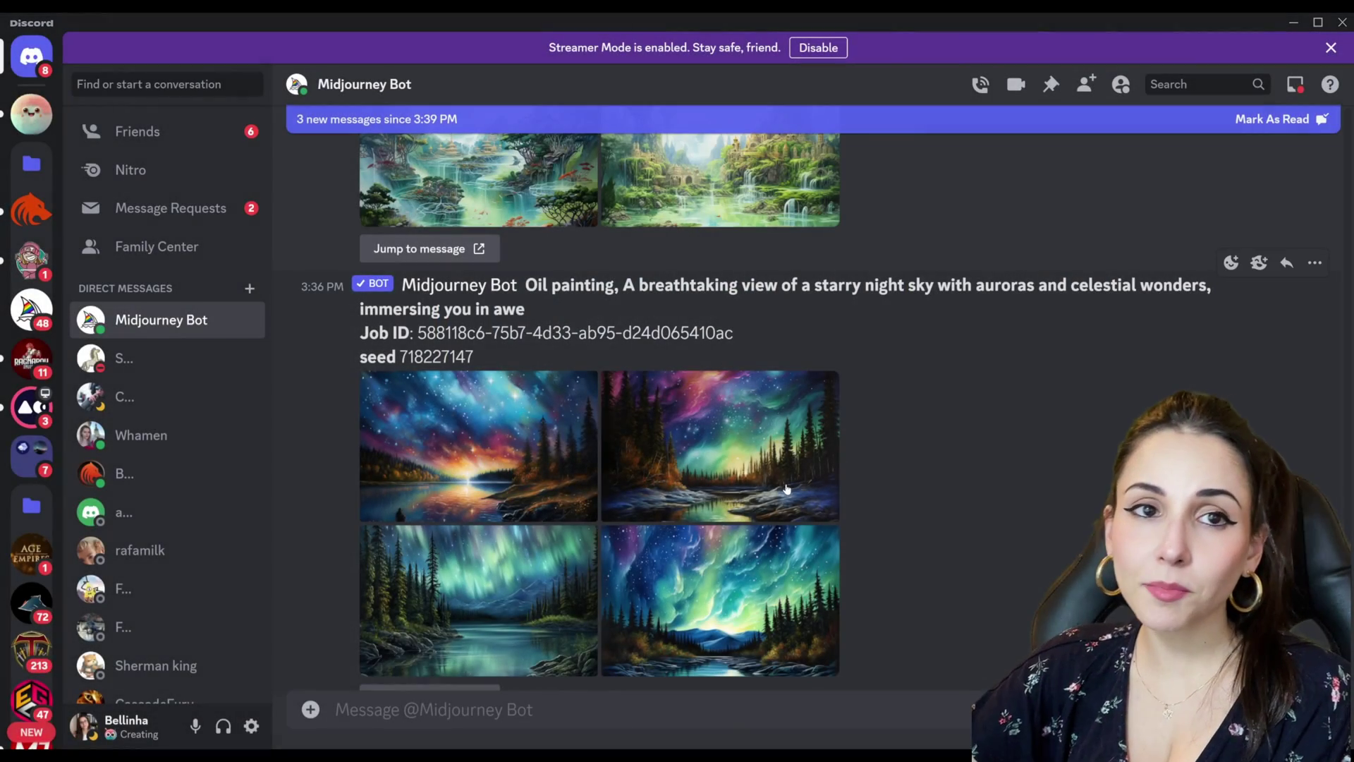
pyautogui.click(785, 483)
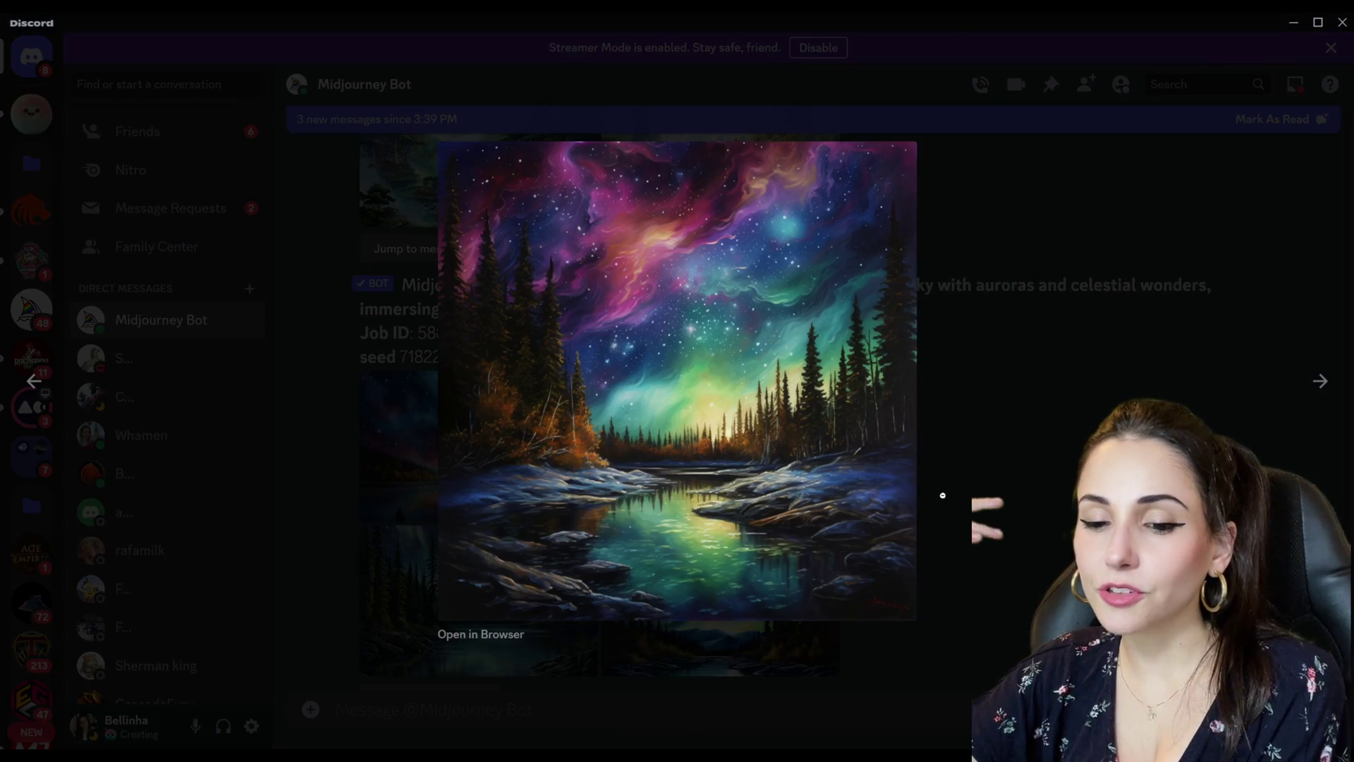
pyautogui.click(941, 495)
pyautogui.click(630, 423)
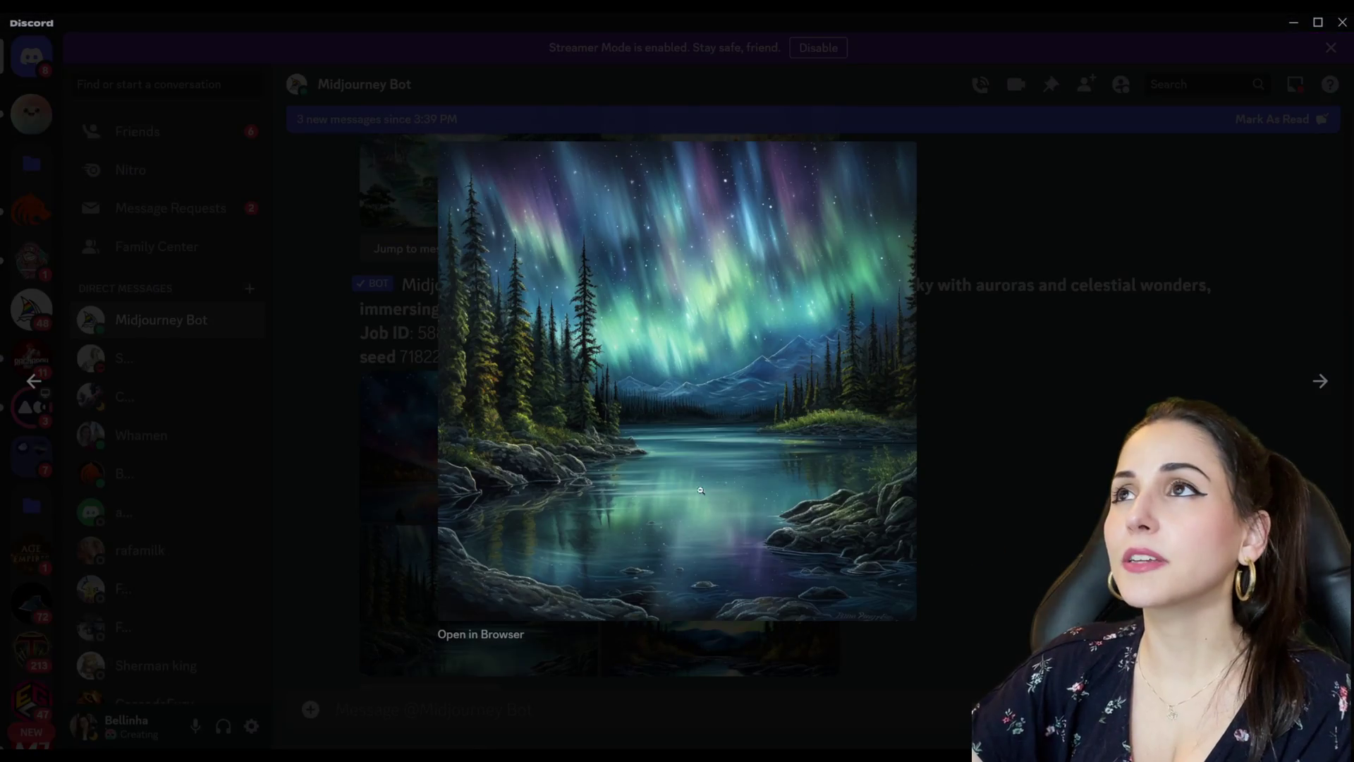
pyautogui.click(950, 484)
pyautogui.click(812, 587)
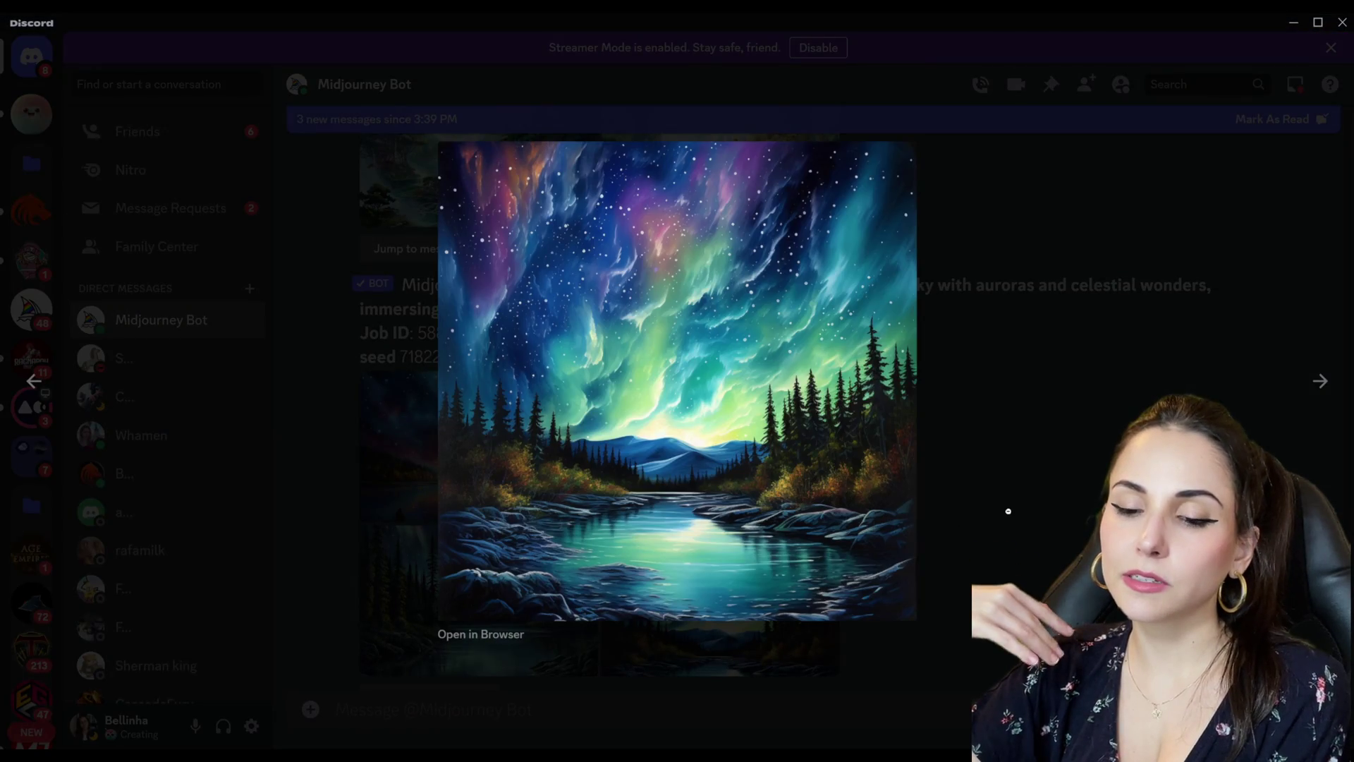
pyautogui.click(1009, 510)
pyautogui.scroll(-5, 912, 493)
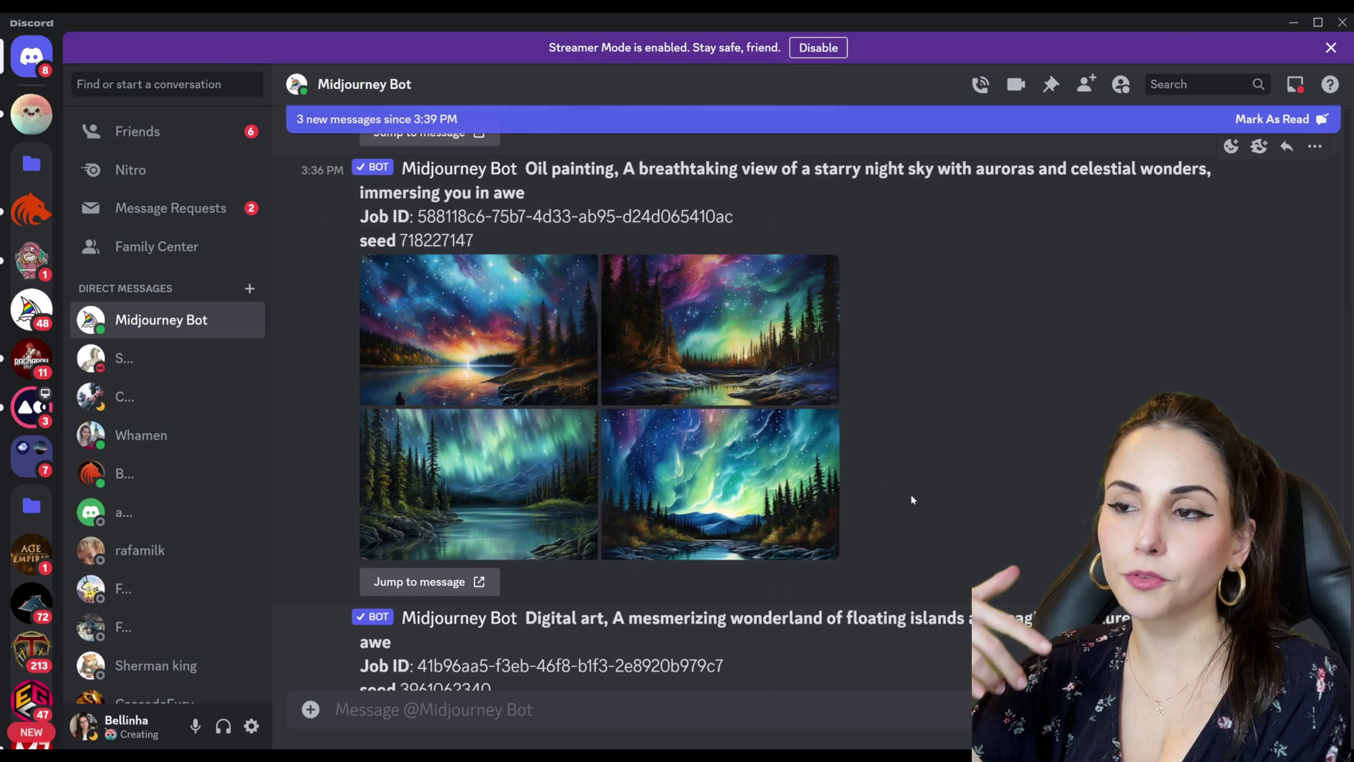
pyautogui.scroll(-3, 912, 493)
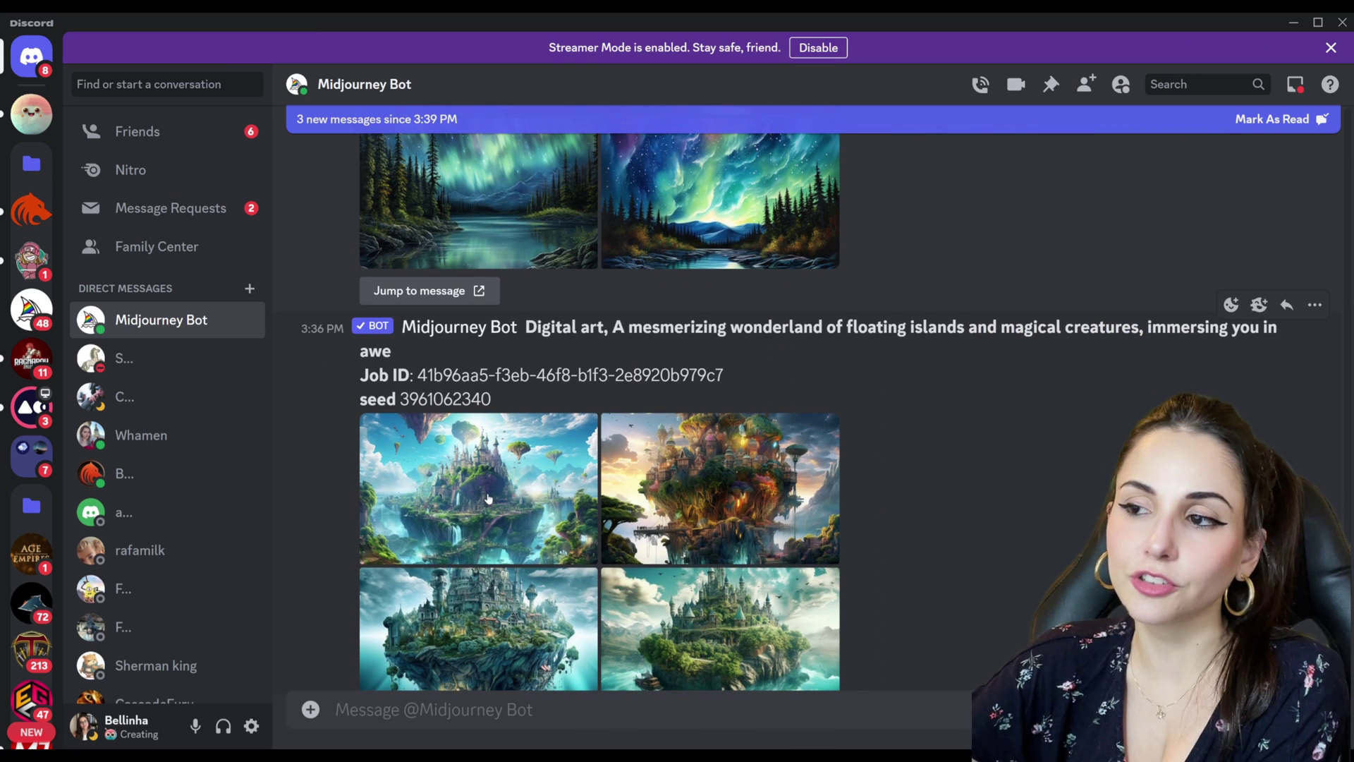
# View the four floating-island and castle images one at a time at full size
pyautogui.click(487, 495)
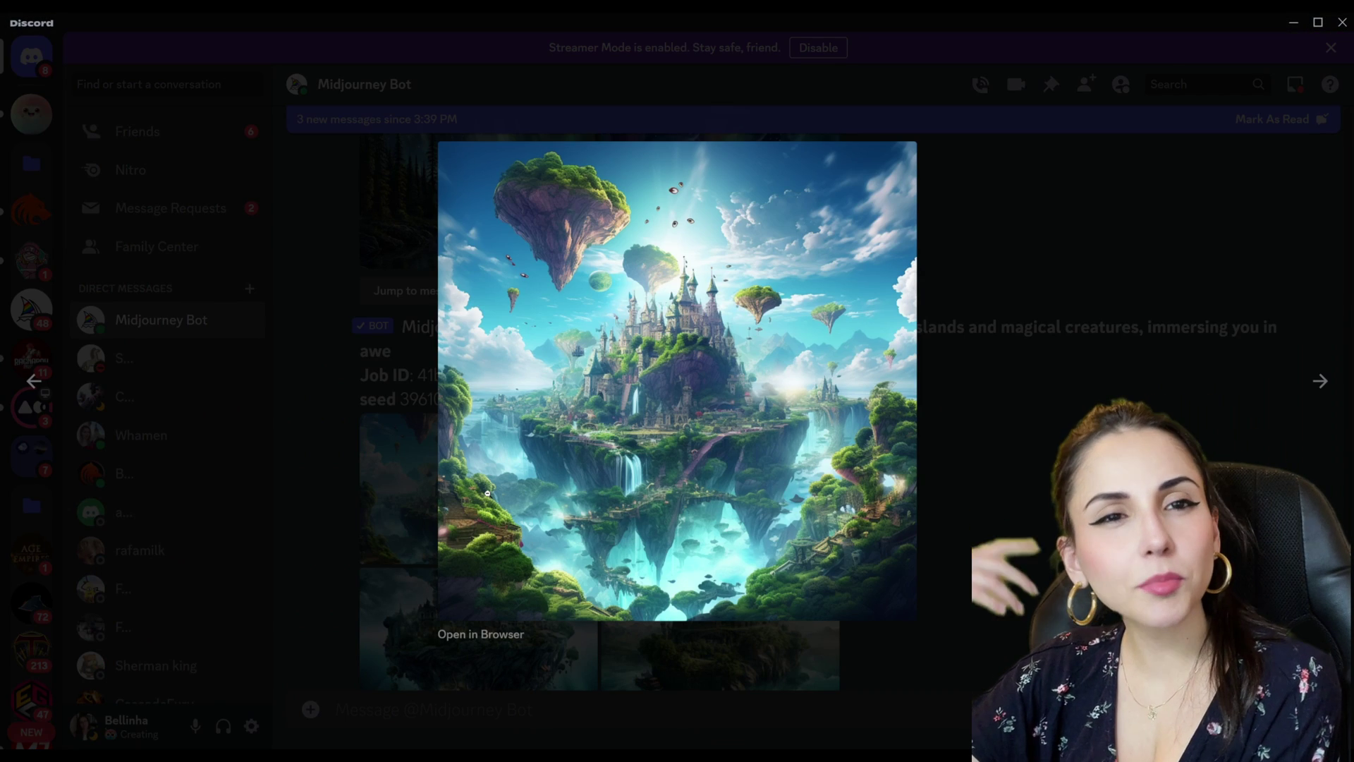
pyautogui.click(413, 498)
pyautogui.click(675, 514)
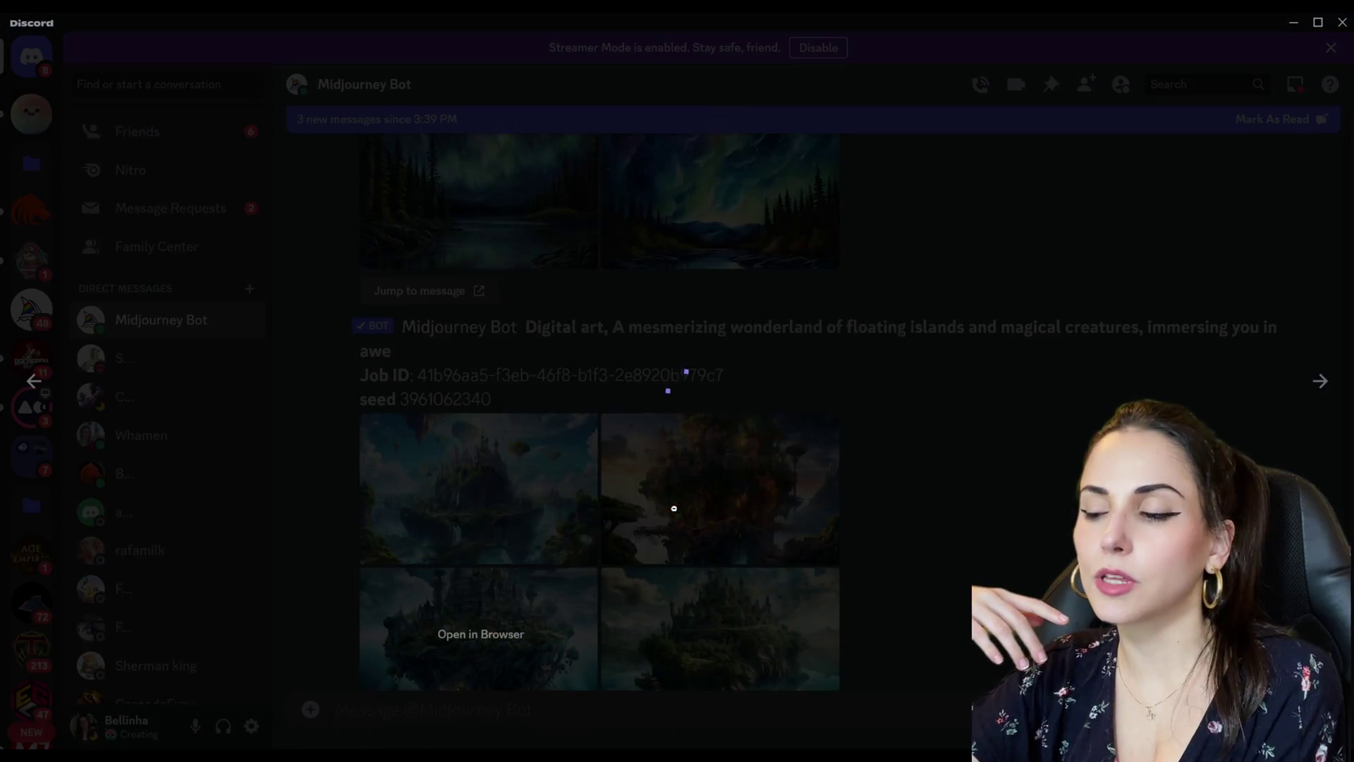
pyautogui.click(338, 496)
pyautogui.click(487, 656)
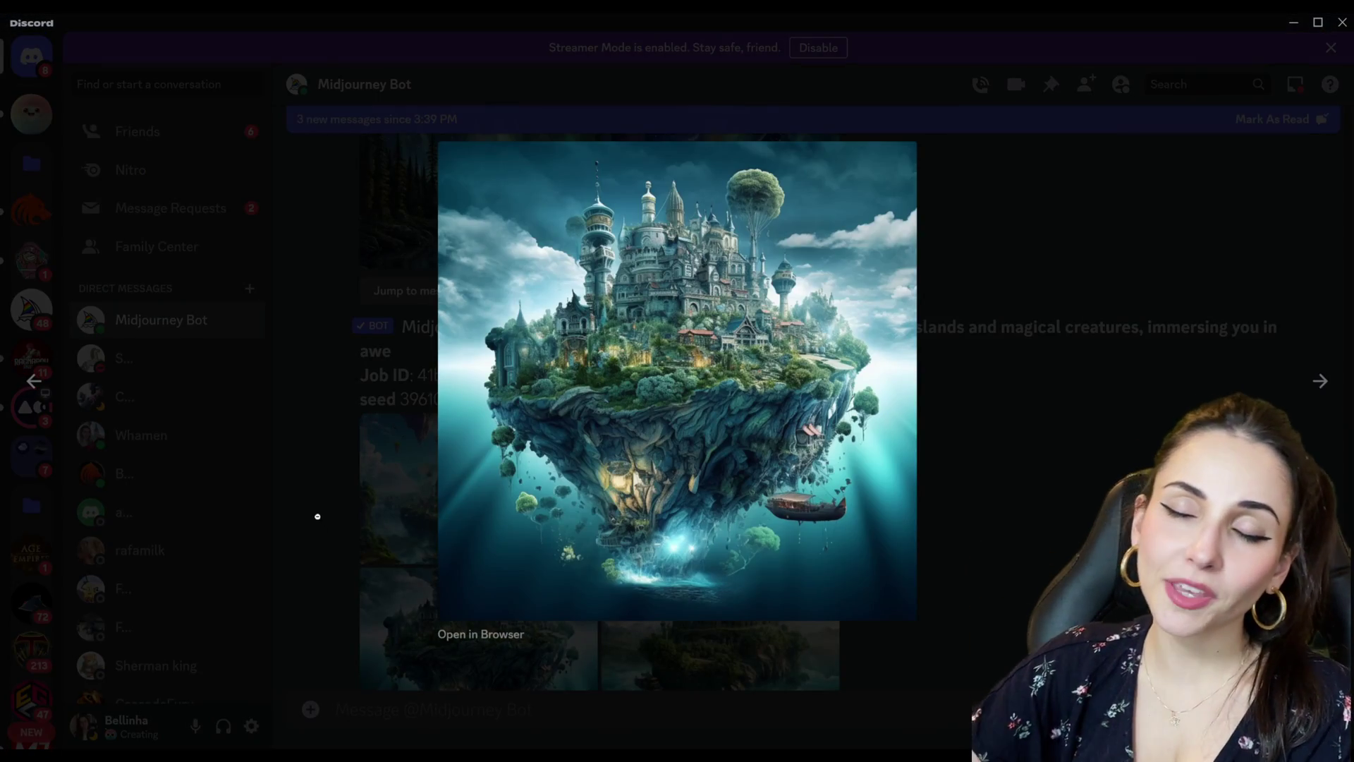
pyautogui.click(316, 515)
pyautogui.click(687, 635)
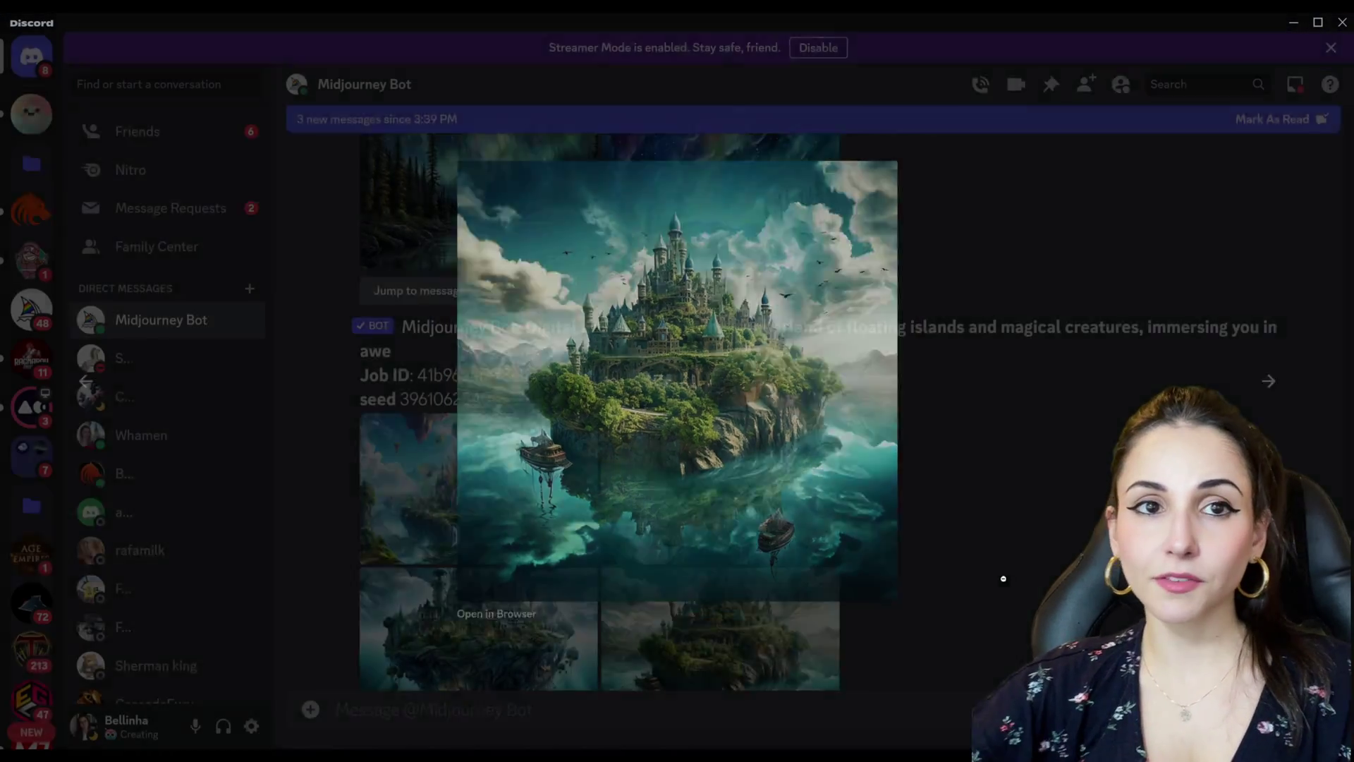
pyautogui.click(988, 587)
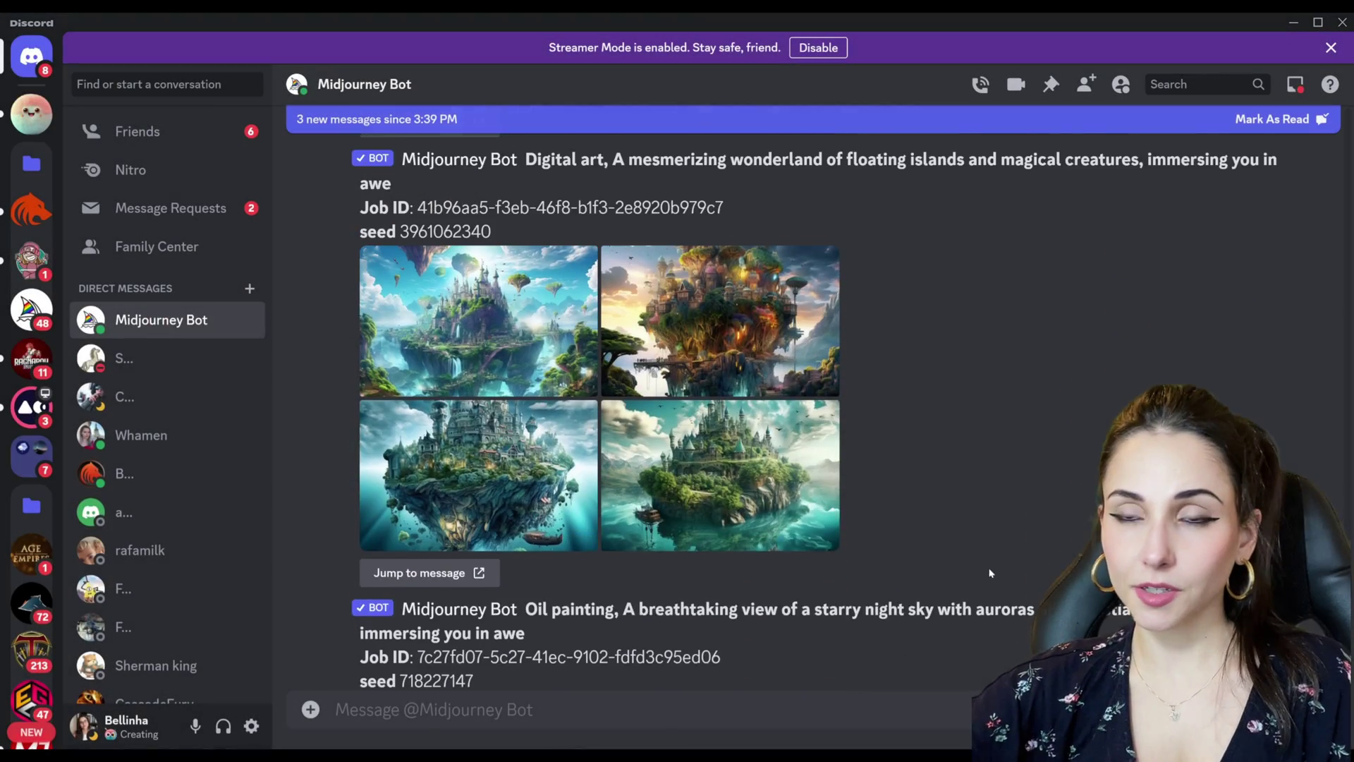
pyautogui.scroll(-5, 905, 542)
pyautogui.scroll(-4, 904, 541)
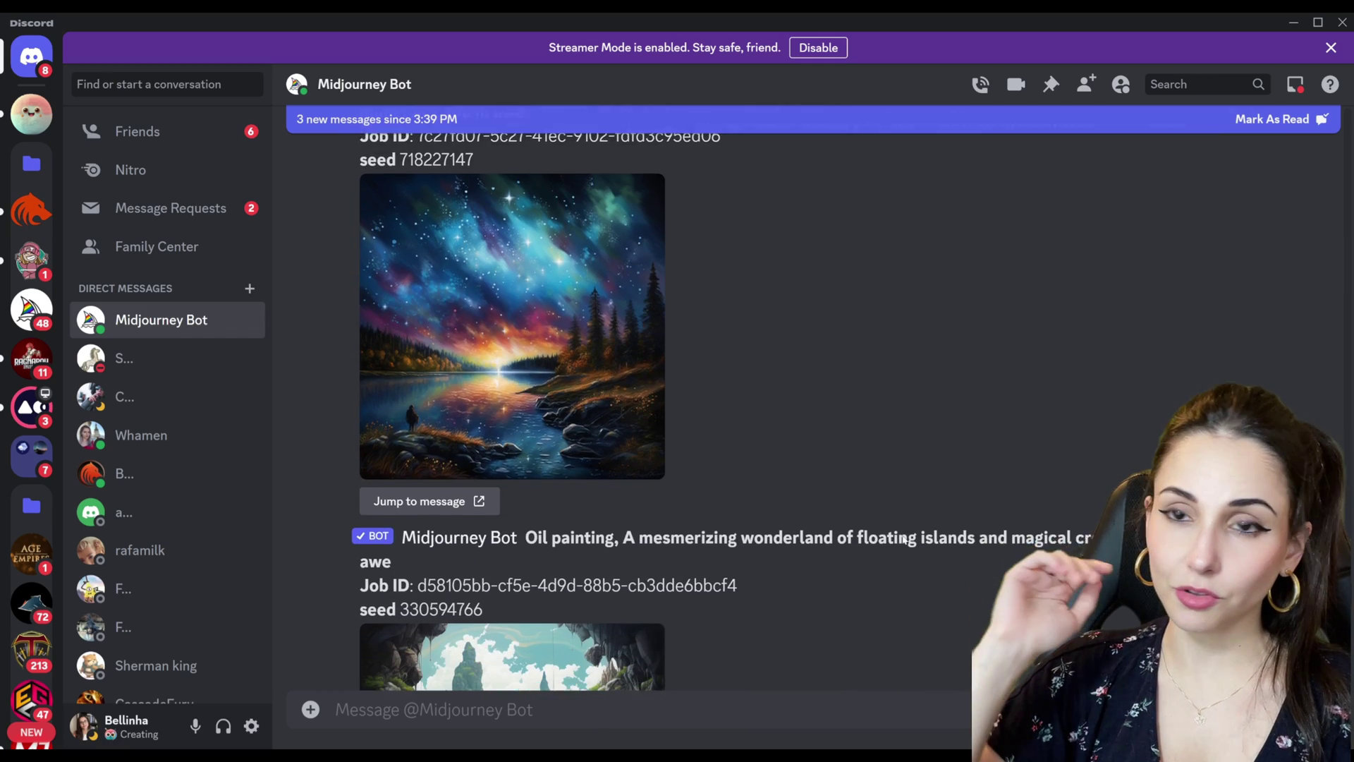
# Enlarge the single starry night sky, oil-painting and Digital art floating island images
pyautogui.click(625, 408)
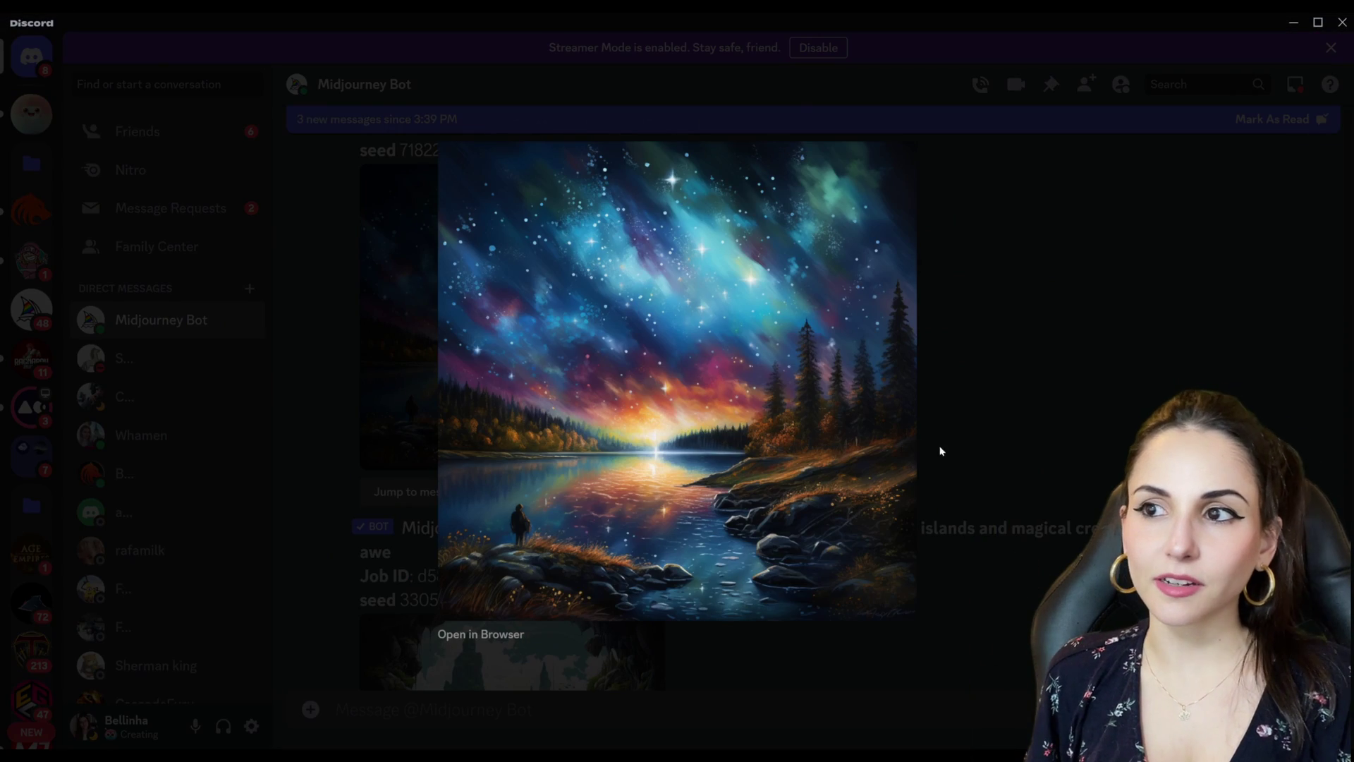
pyautogui.click(957, 448)
pyautogui.scroll(-5, 904, 456)
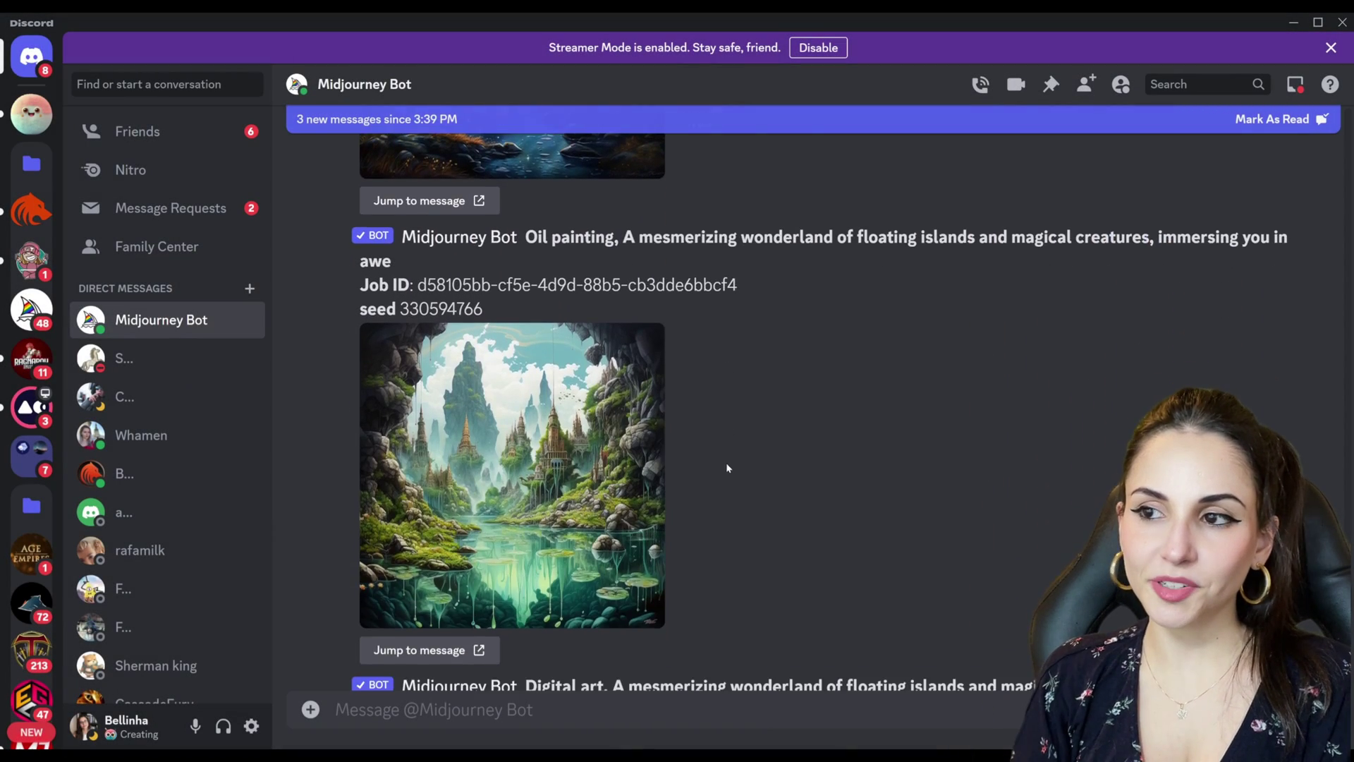
pyautogui.click(513, 477)
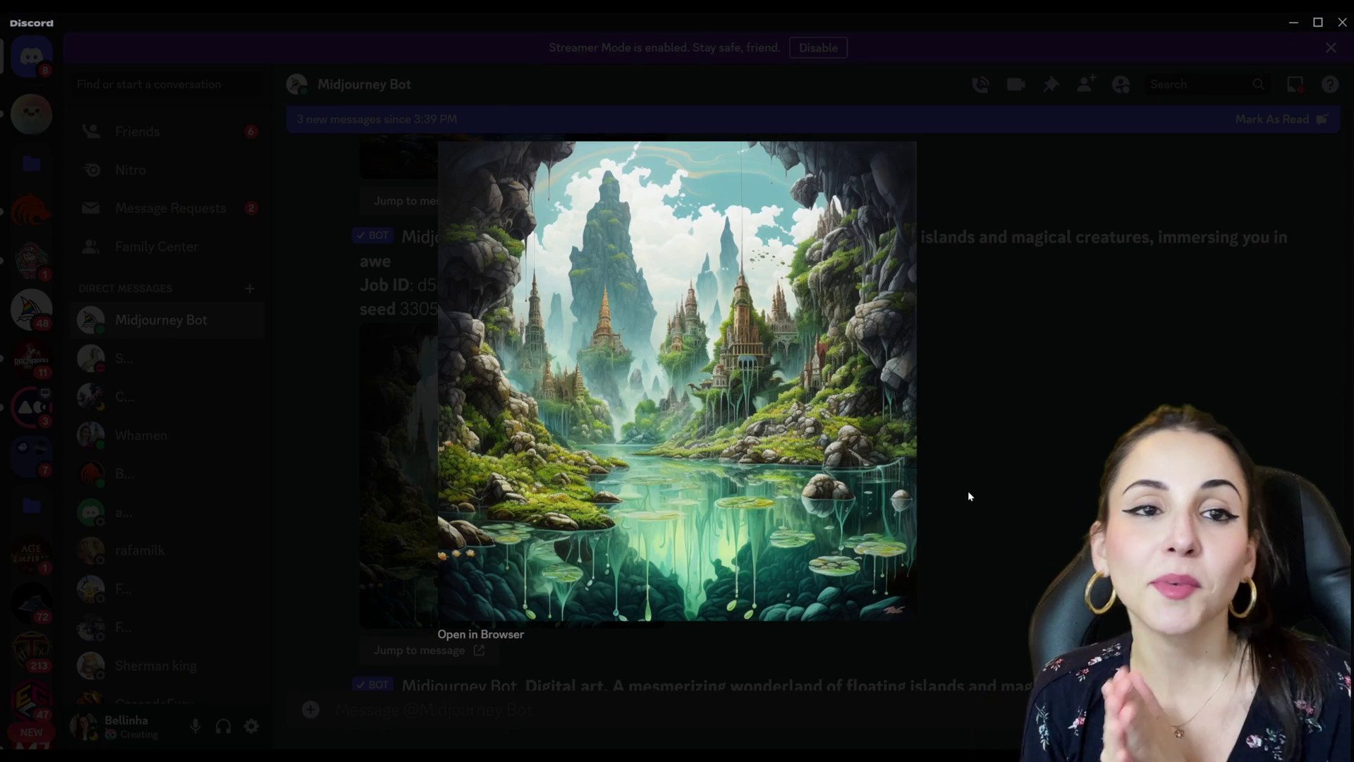
pyautogui.click(968, 492)
pyautogui.scroll(-3, 866, 463)
pyautogui.scroll(-3, 802, 452)
pyautogui.scroll(-3, 773, 446)
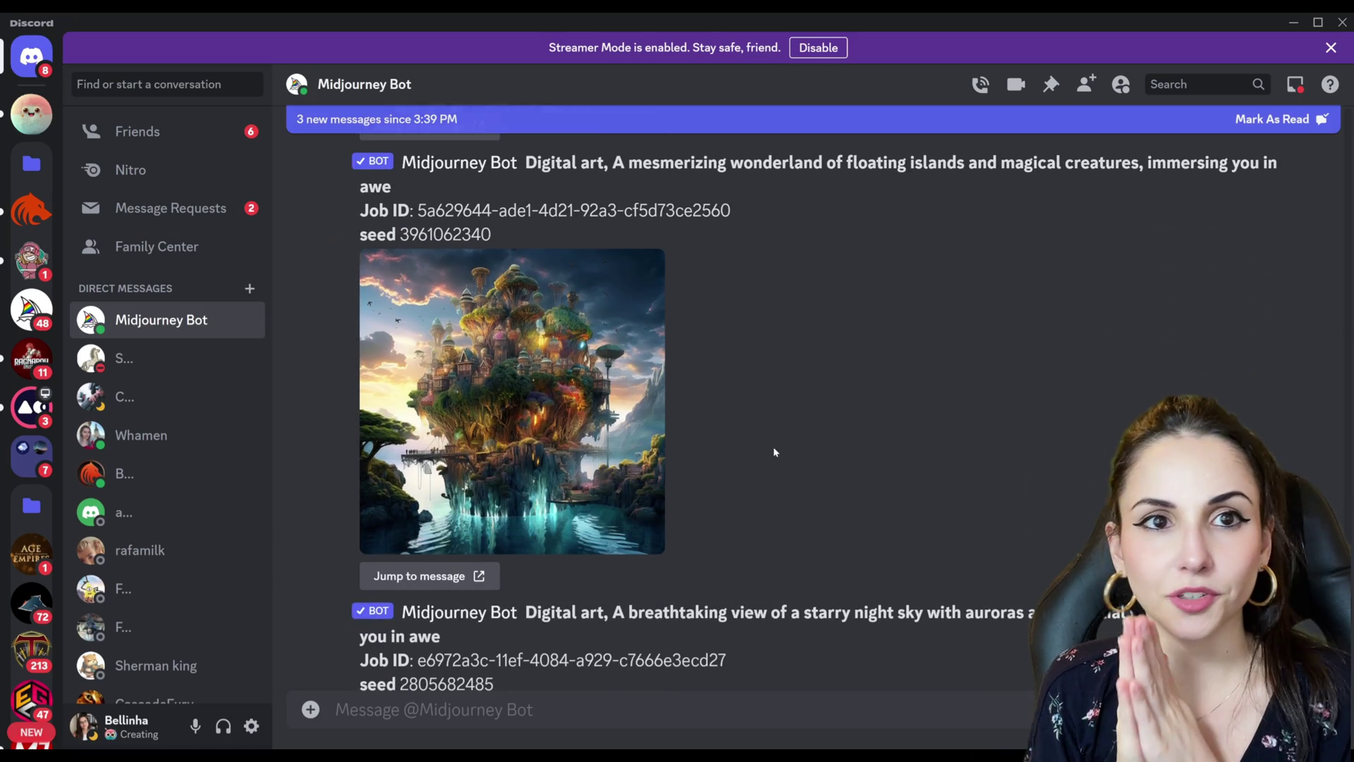
pyautogui.click(512, 403)
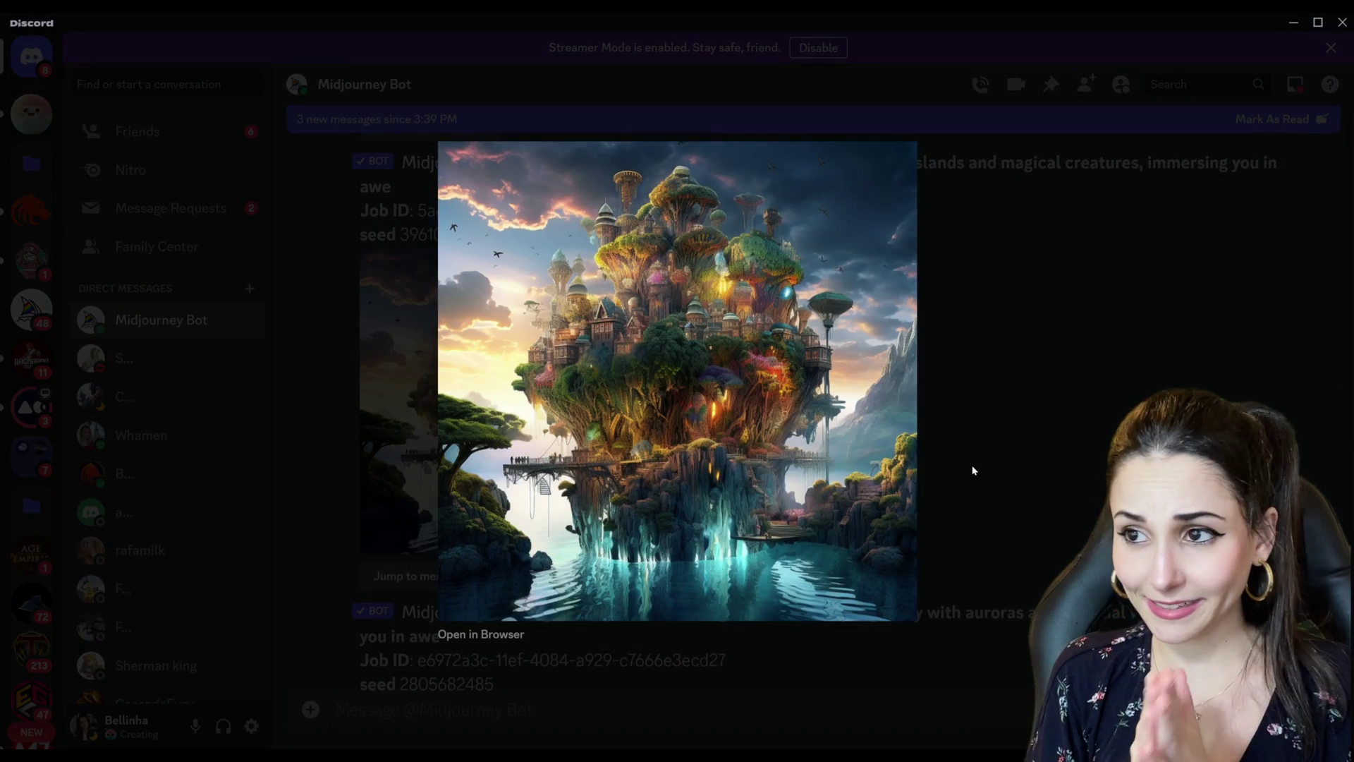
pyautogui.click(973, 470)
pyautogui.scroll(-5, 945, 454)
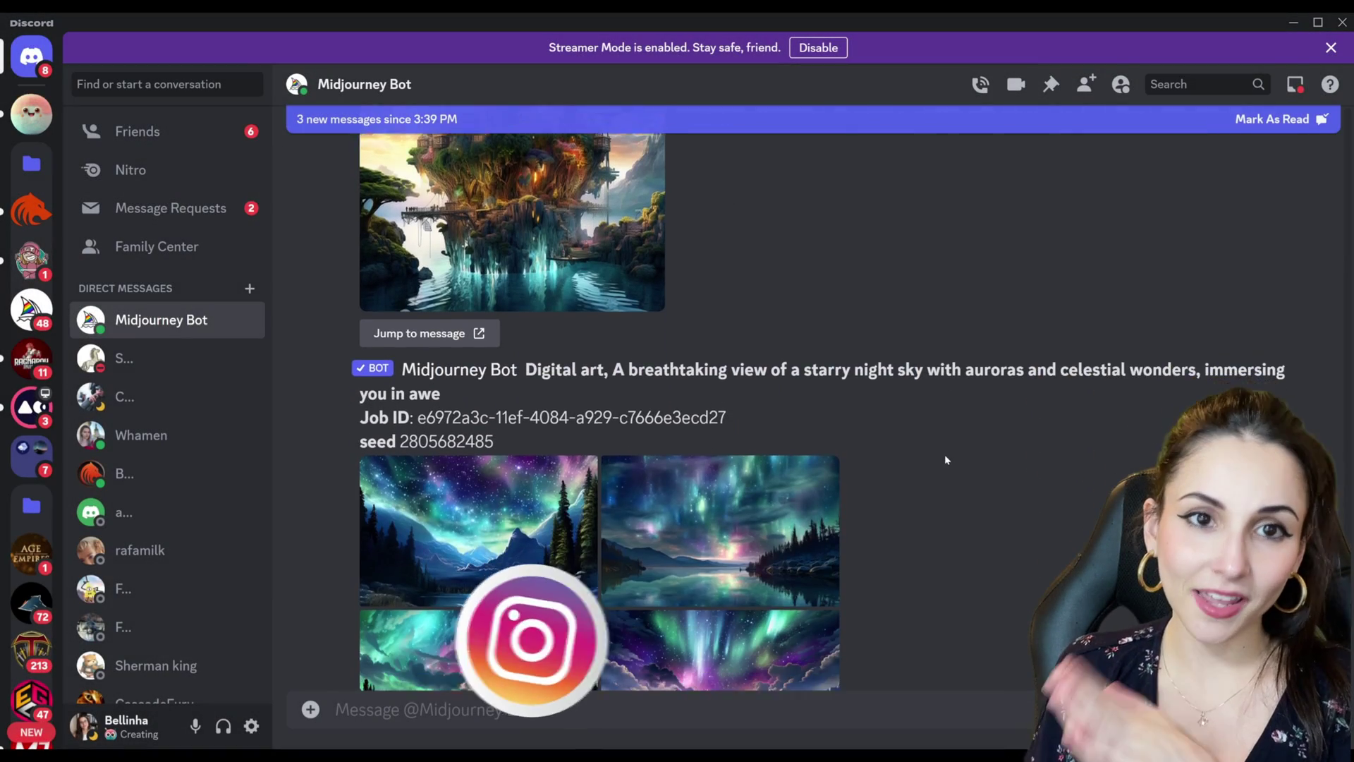
pyautogui.scroll(-2, 945, 454)
# View the bottom-right and bottom-left aurora images at full size
pyautogui.click(719, 466)
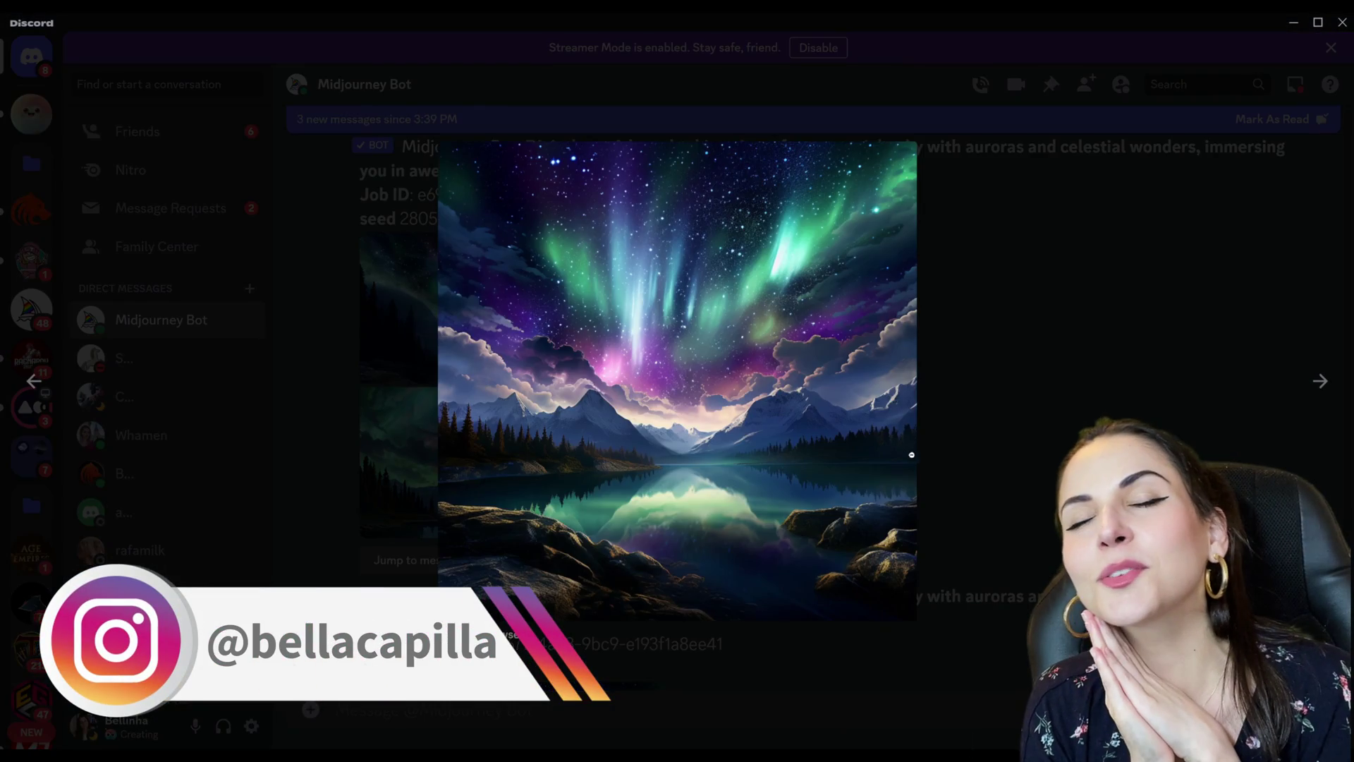
pyautogui.click(994, 450)
pyautogui.click(520, 466)
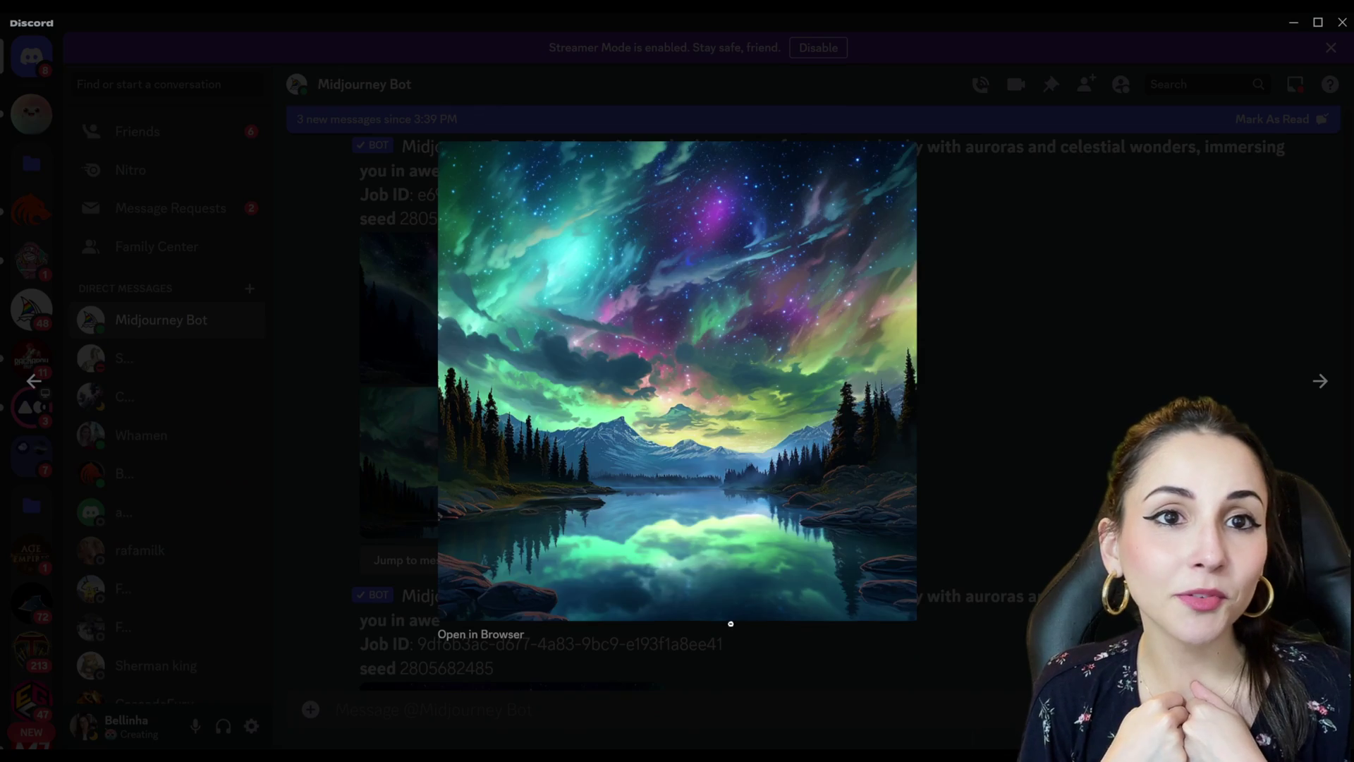
pyautogui.click(1027, 521)
pyautogui.scroll(-5, 920, 494)
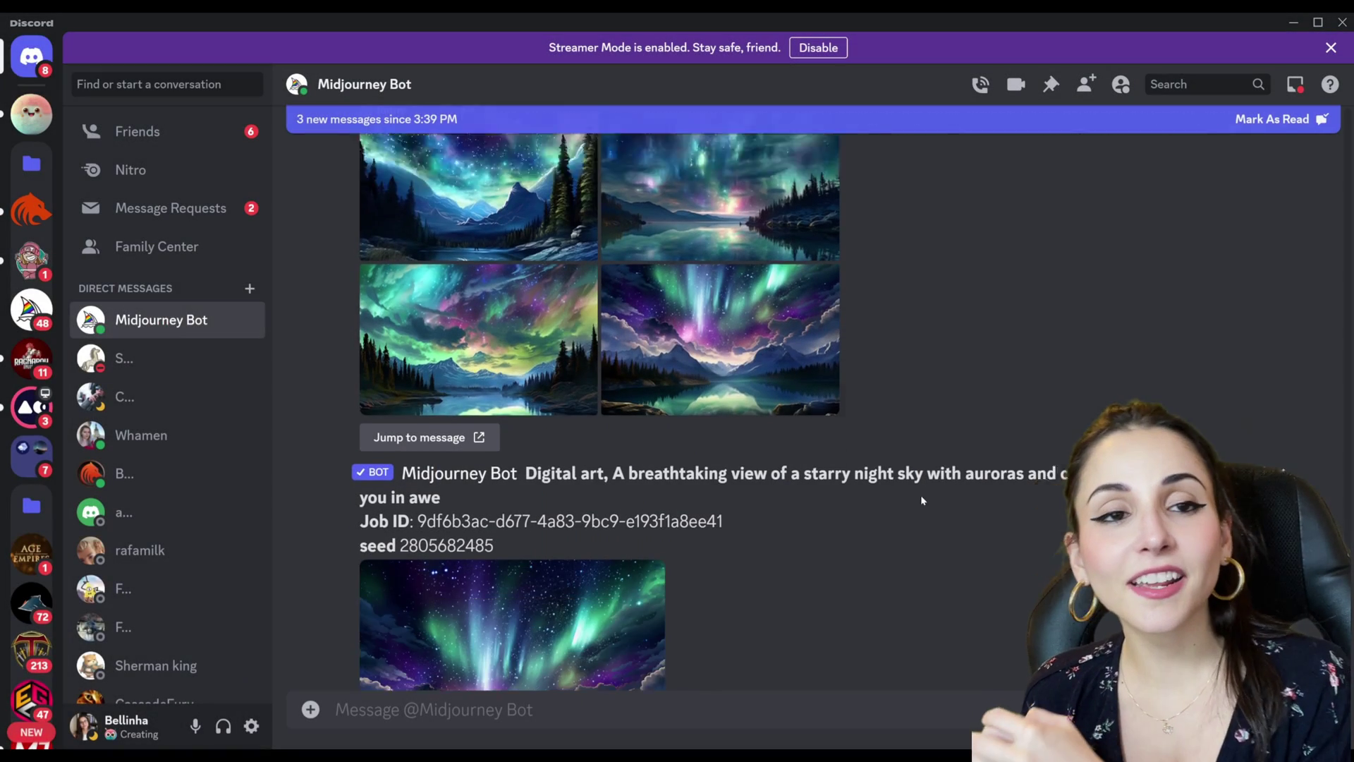
pyautogui.scroll(-3, 920, 496)
pyautogui.scroll(-2, 884, 492)
# Enlarge the upscaled aurora image and the watercolor city collage
pyautogui.click(513, 318)
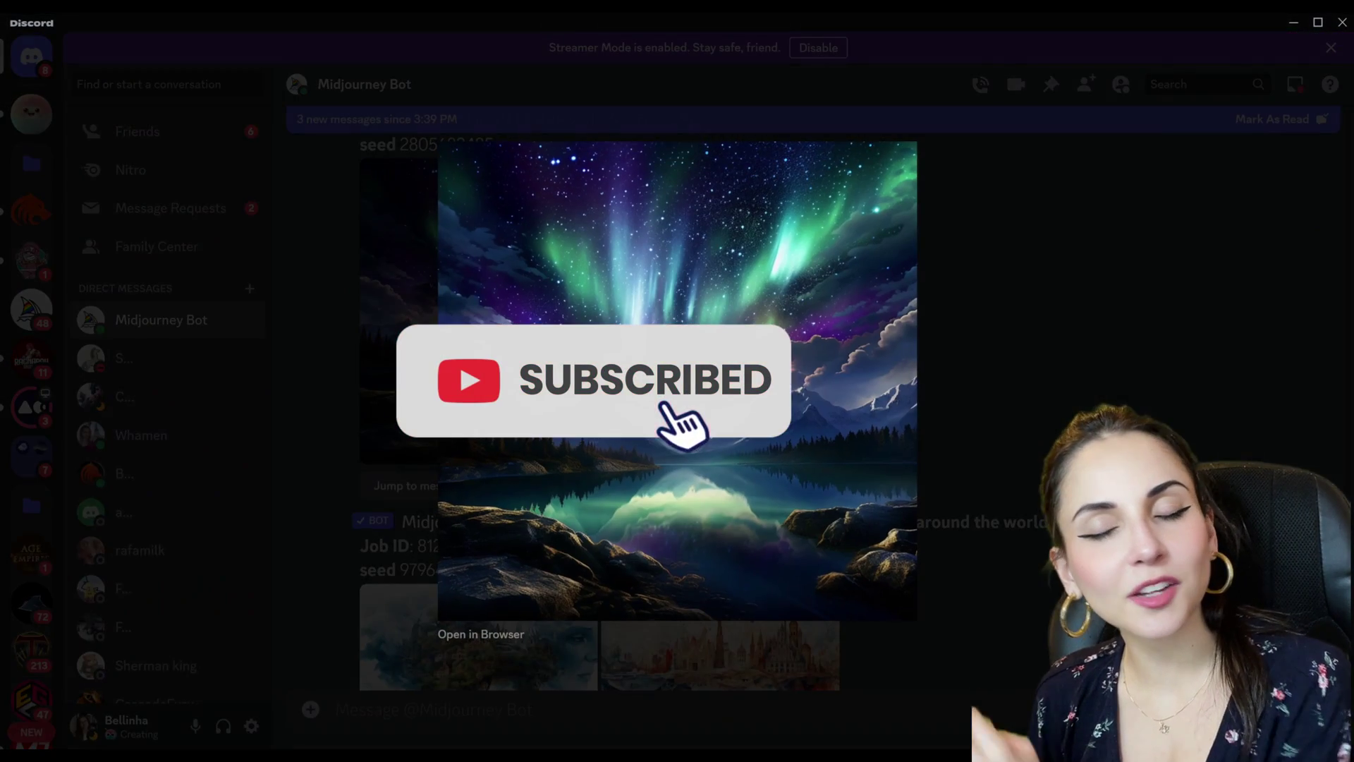
pyautogui.click(979, 368)
pyautogui.click(810, 470)
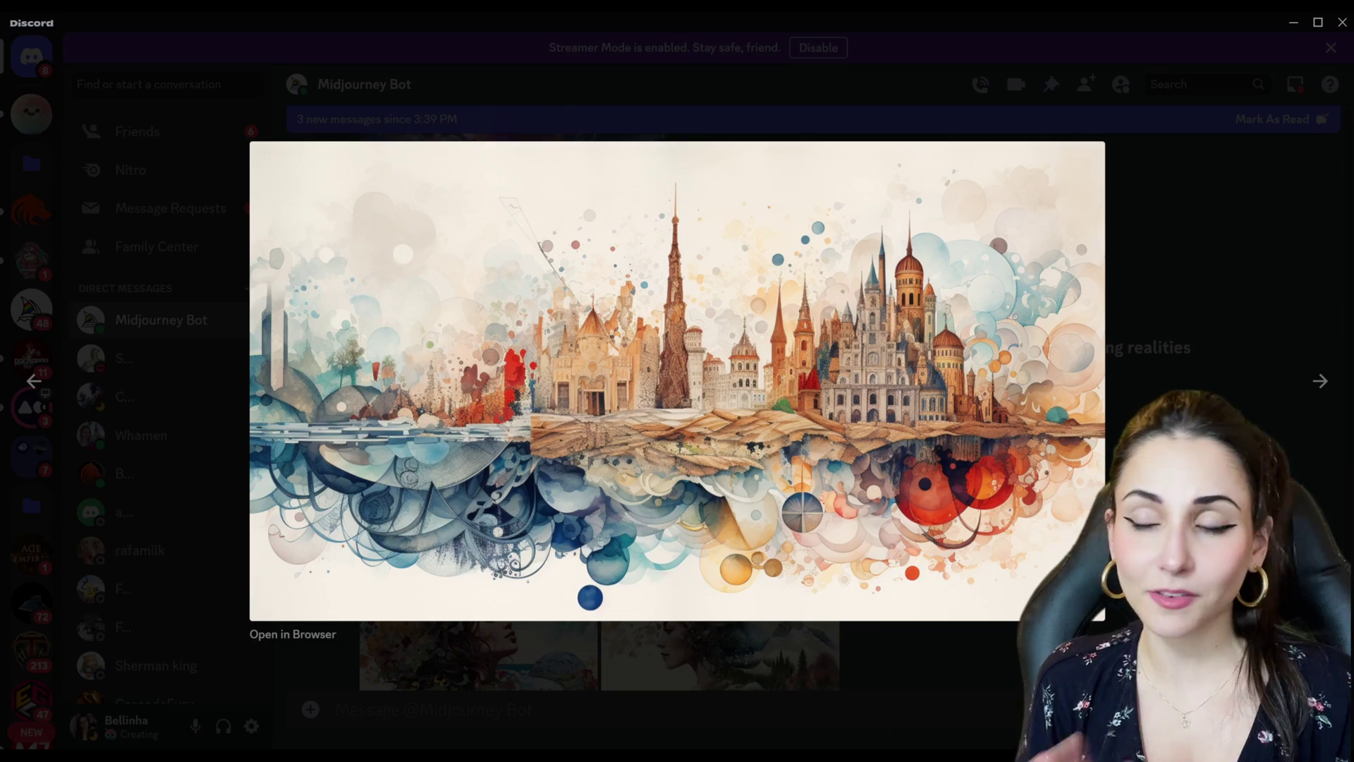
pyautogui.click(1164, 264)
# View the flower-haired woman, mountain woman and red-striped-fish underwater images enlarged
pyautogui.click(477, 592)
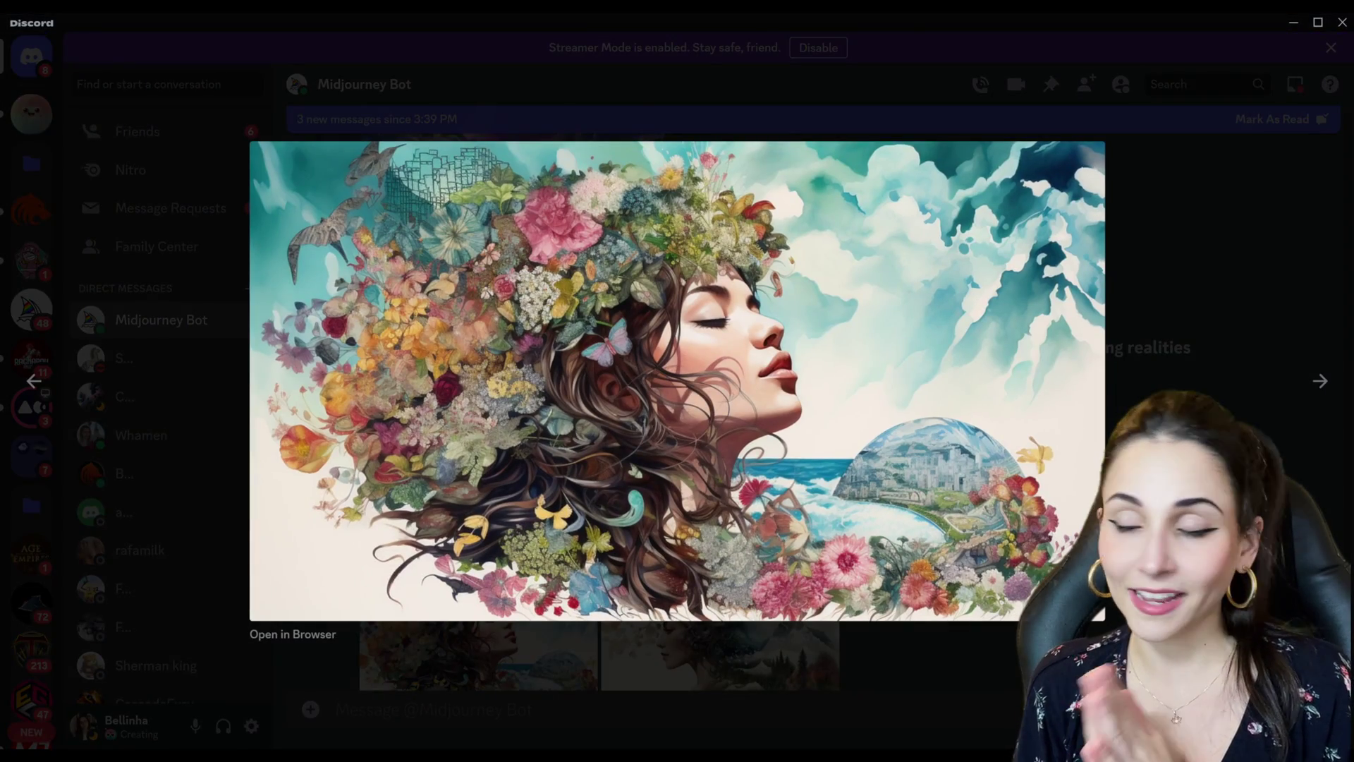
pyautogui.click(1164, 265)
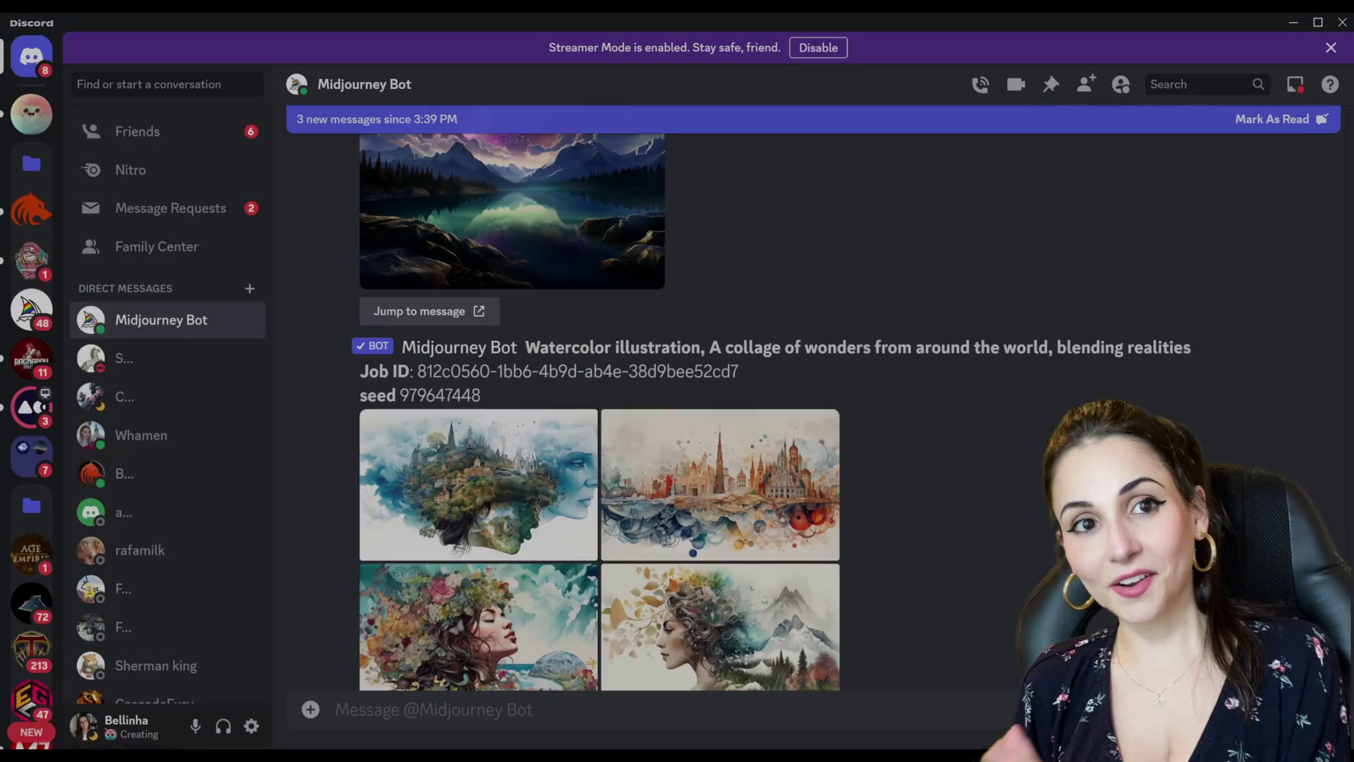
pyautogui.click(719, 593)
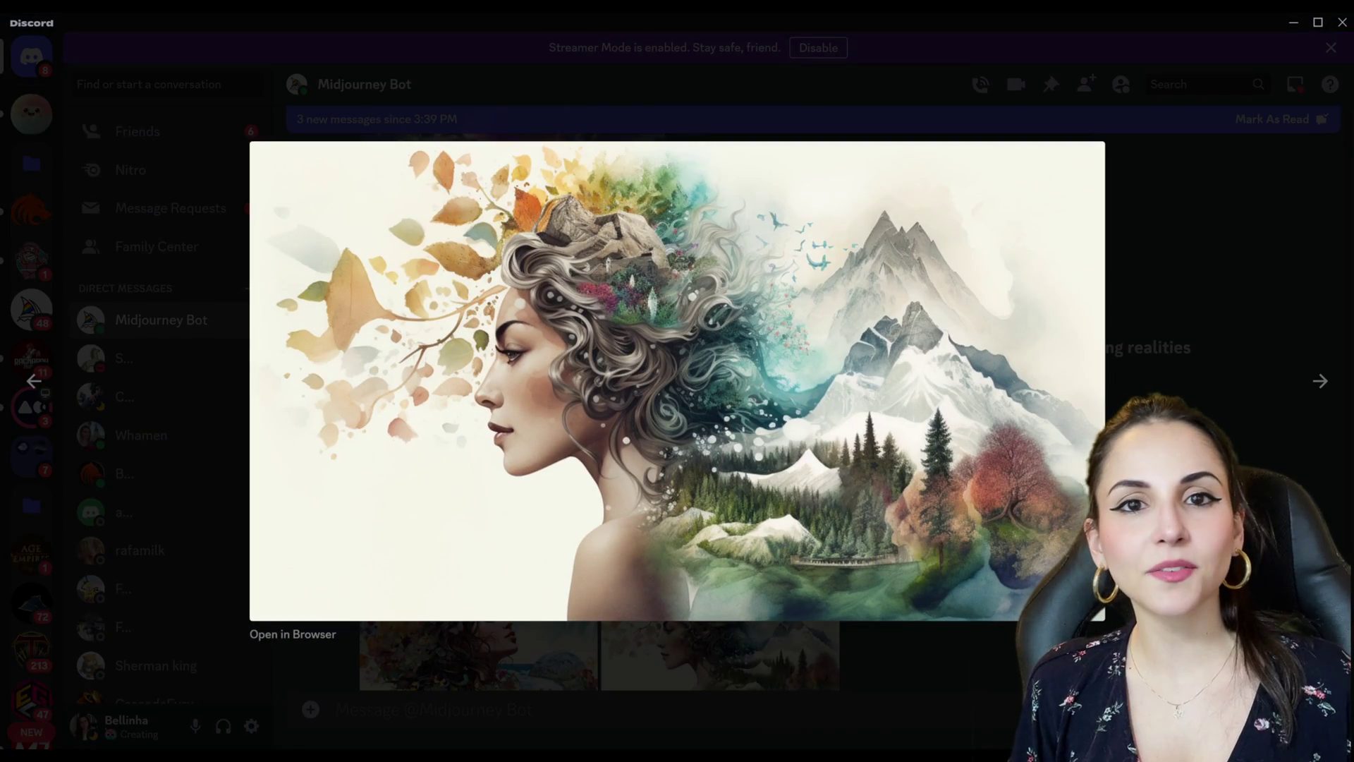
pyautogui.click(1217, 265)
pyautogui.scroll(-5, 866, 527)
pyautogui.scroll(-5, 866, 527)
pyautogui.scroll(-3, 866, 527)
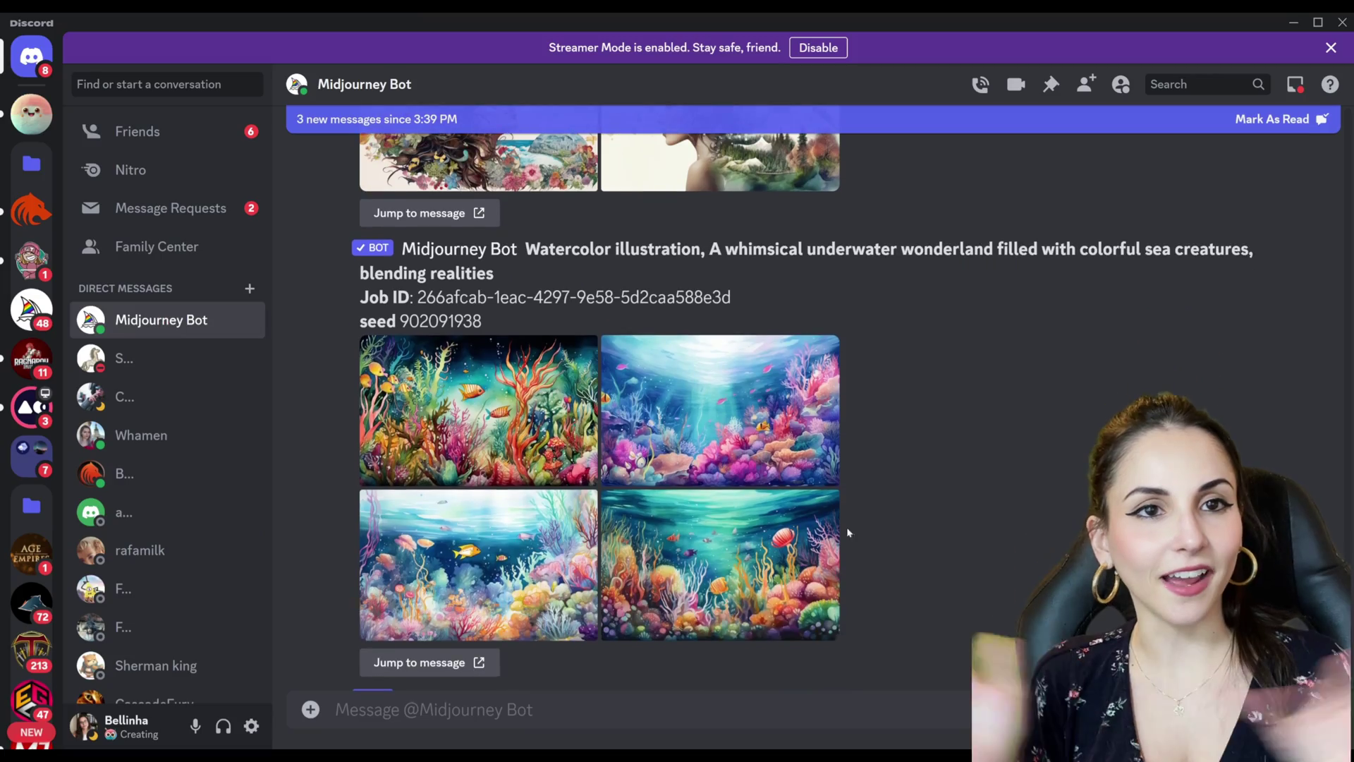
pyautogui.click(805, 550)
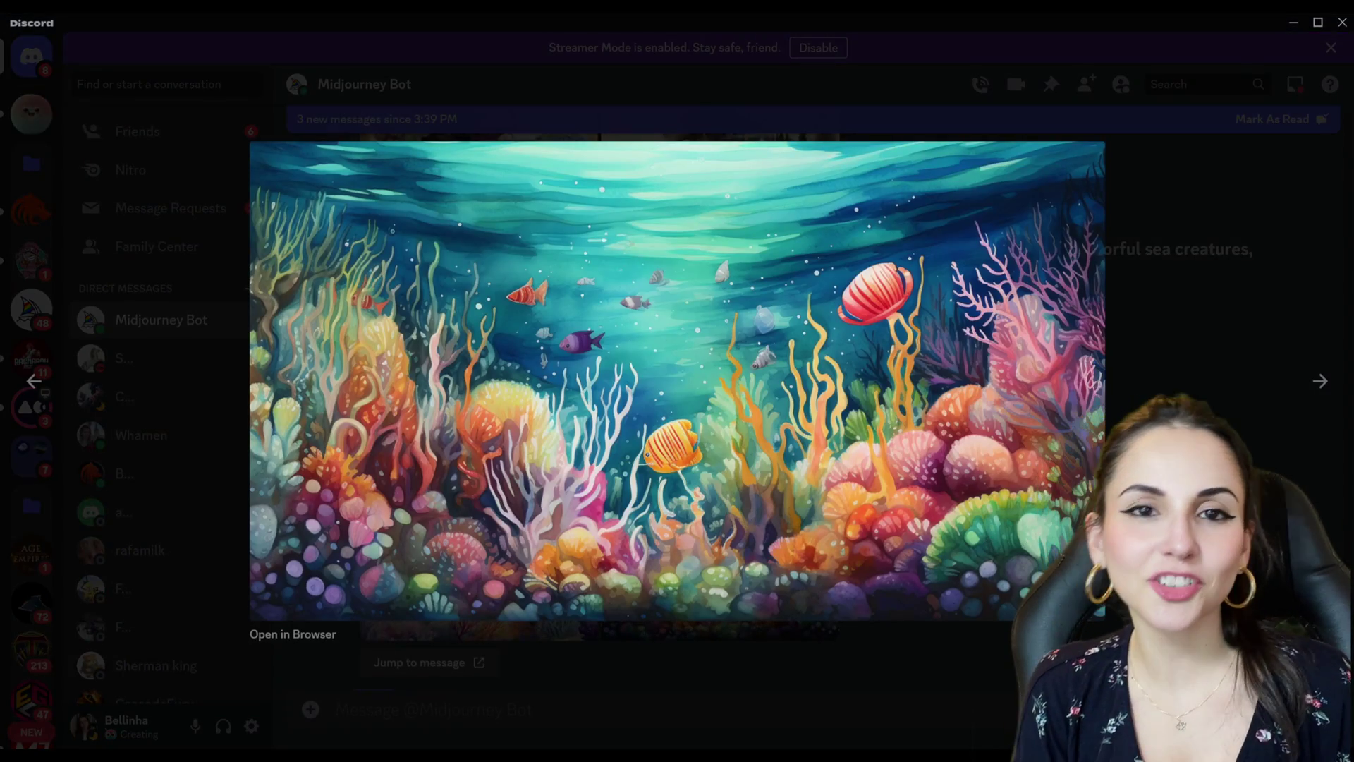
pyautogui.click(1218, 265)
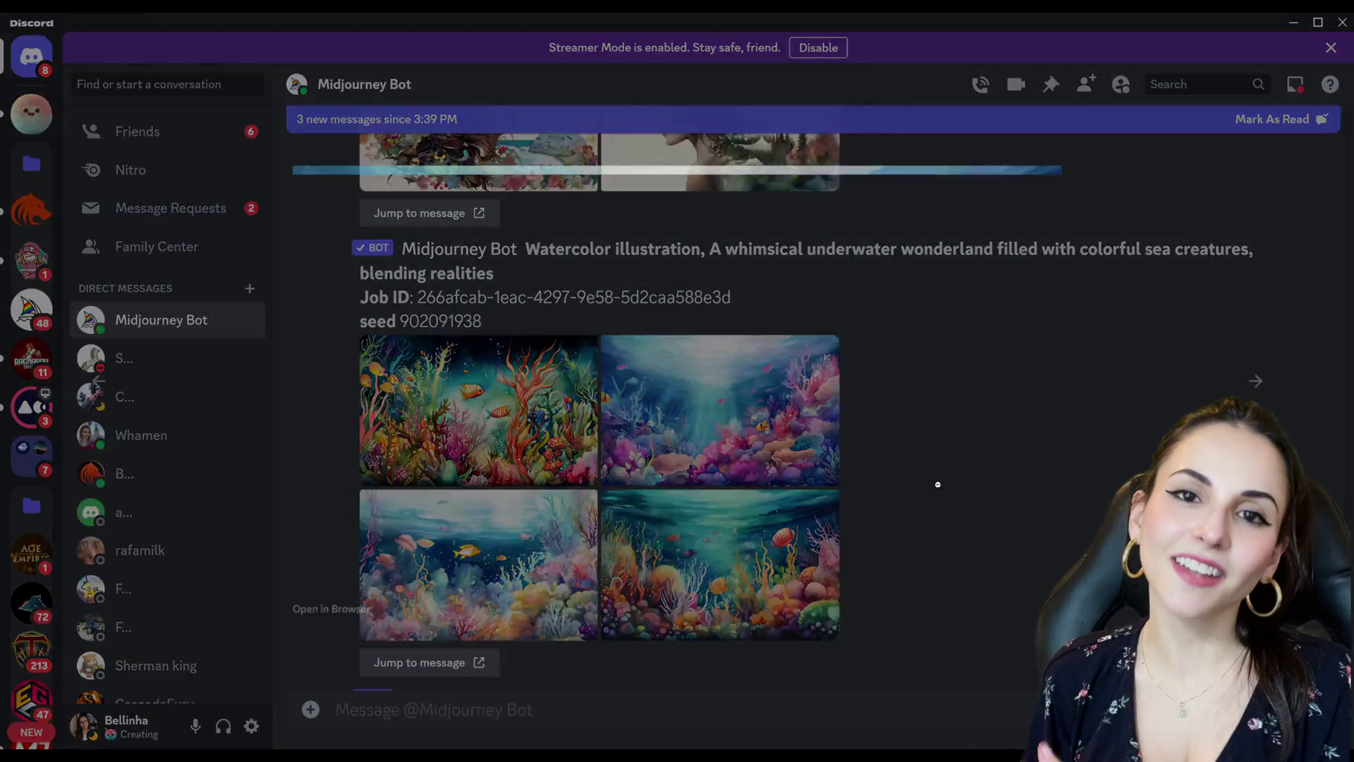